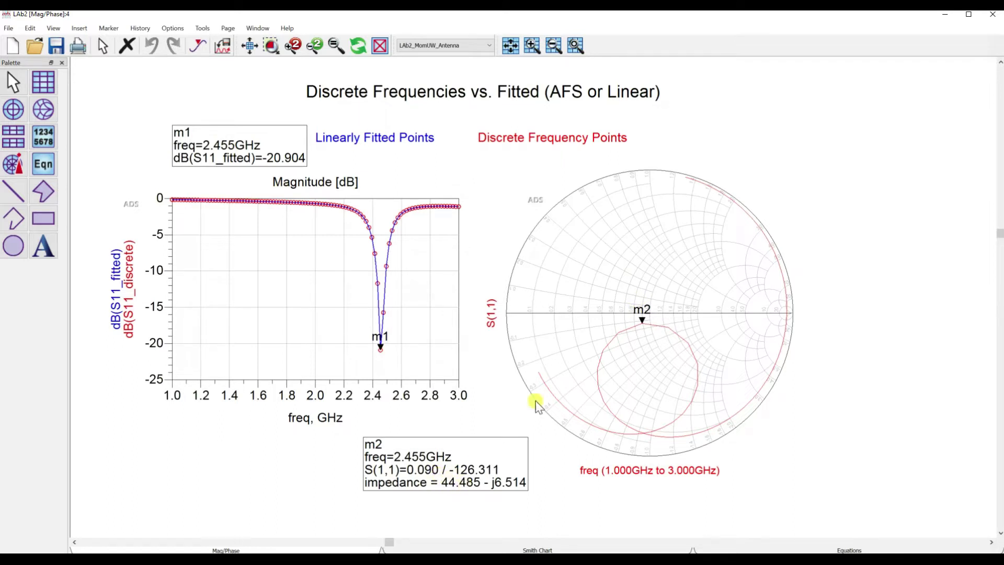
- Examine the gain curve in the EM_Antenna parameter plots and the far-field cut plots in EM_FarFieldCut
{"action": "key", "text": "alt+Tab"}
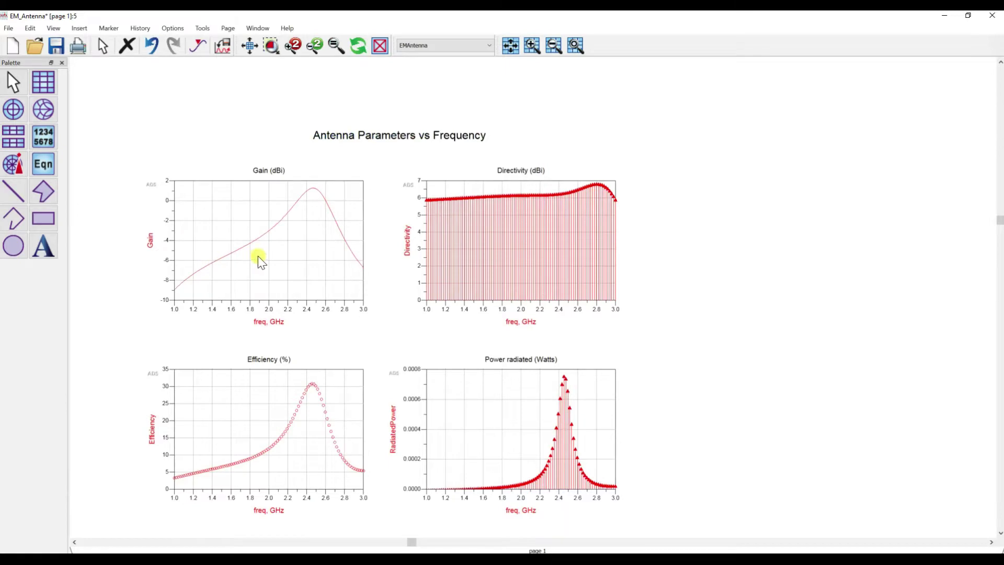
{"action": "scroll", "coordinate": [453, 280], "scroll_direction": "up", "scroll_amount": 3}
{"action": "scroll", "coordinate": [679, 343], "scroll_direction": "down", "scroll_amount": 2}
{"action": "scroll", "coordinate": [573, 309], "scroll_direction": "up", "scroll_amount": 2}
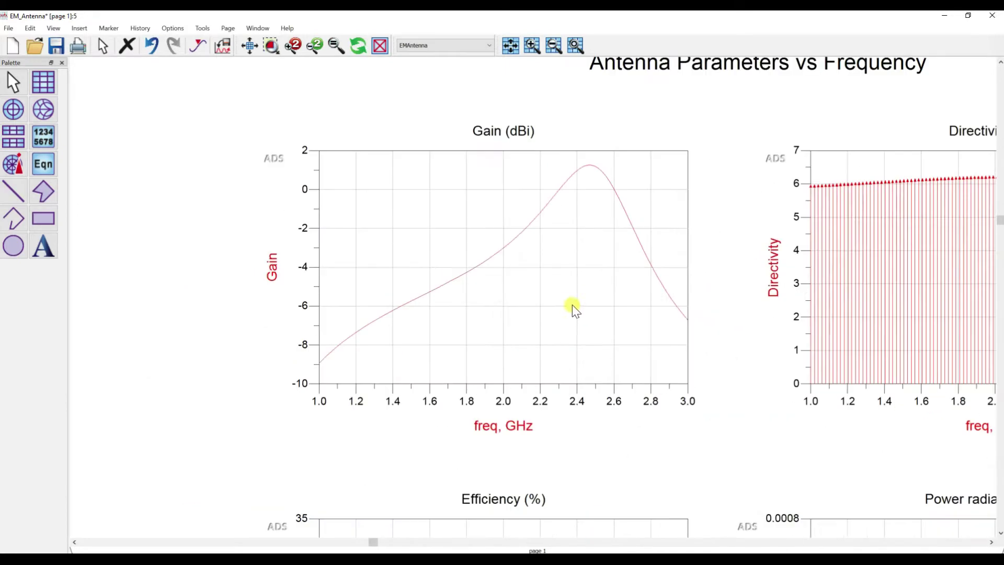
{"action": "scroll", "coordinate": [522, 296], "scroll_direction": "up", "scroll_amount": 2}
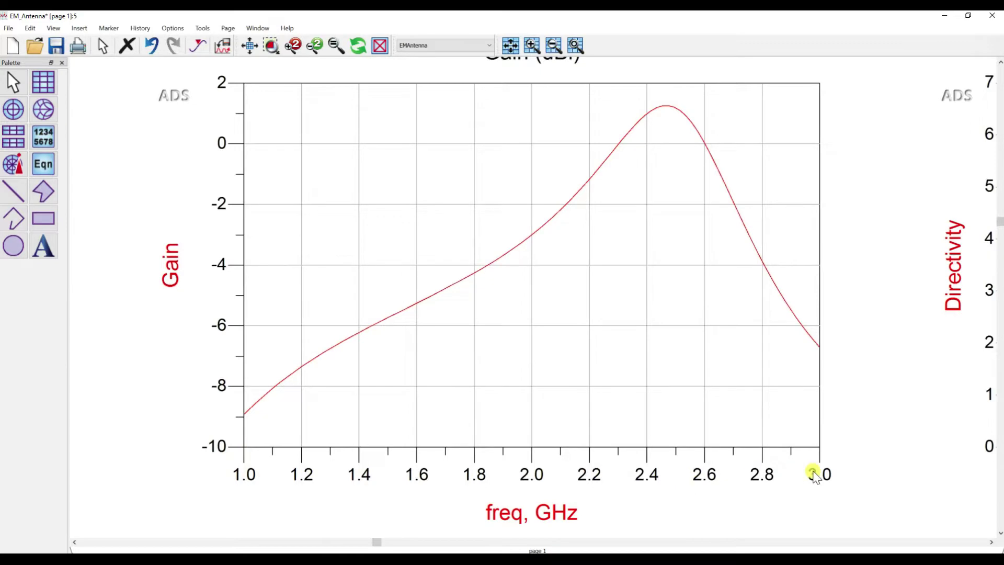
{"action": "scroll", "coordinate": [602, 339], "scroll_direction": "down", "scroll_amount": 3}
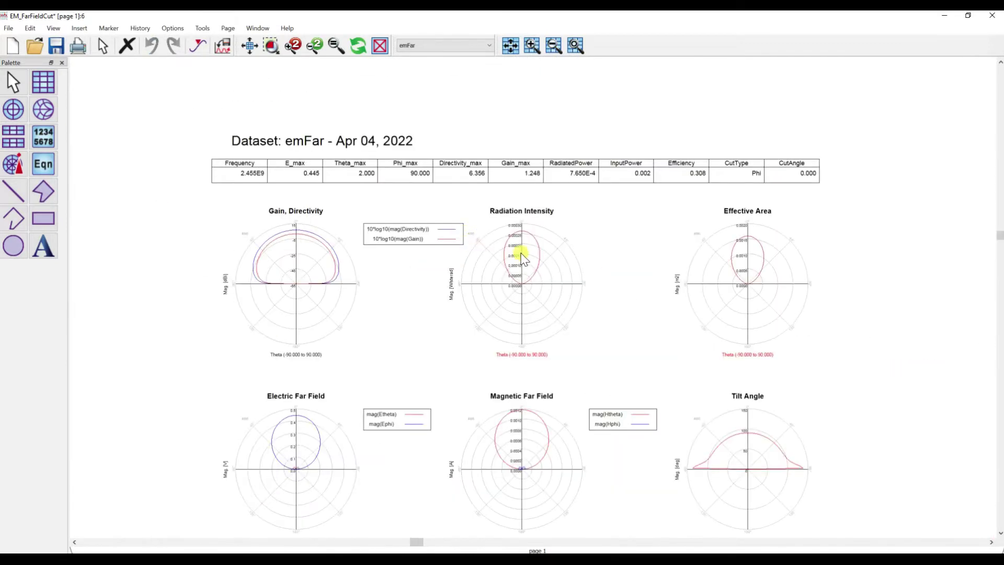
{"action": "scroll", "coordinate": [516, 251], "scroll_direction": "up", "scroll_amount": 2}
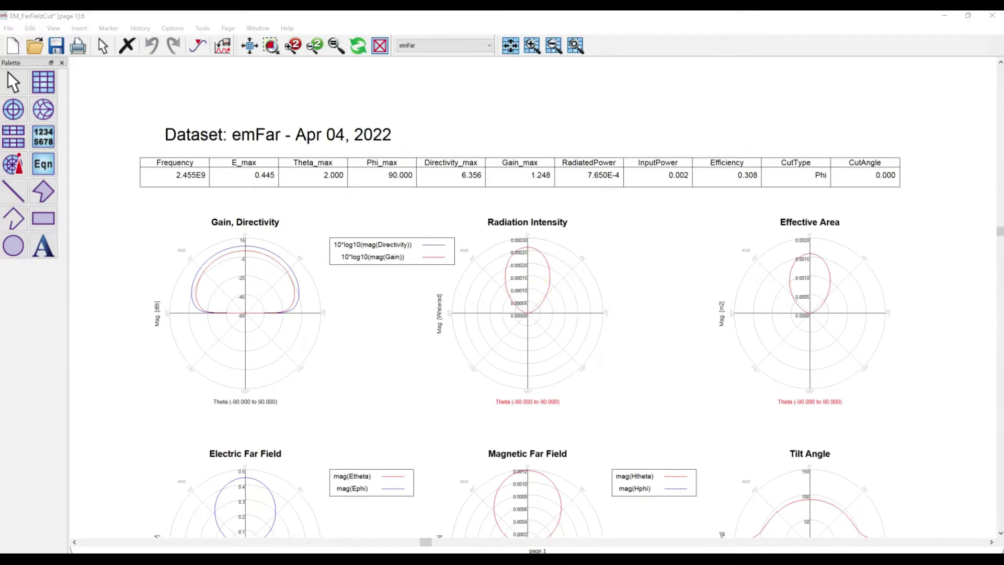
- In the Momentum Visualization window, choose the 2.454545454000e+09 frequency and turn on animation of the plotted fields
{"action": "key", "text": "alt+Tab"}
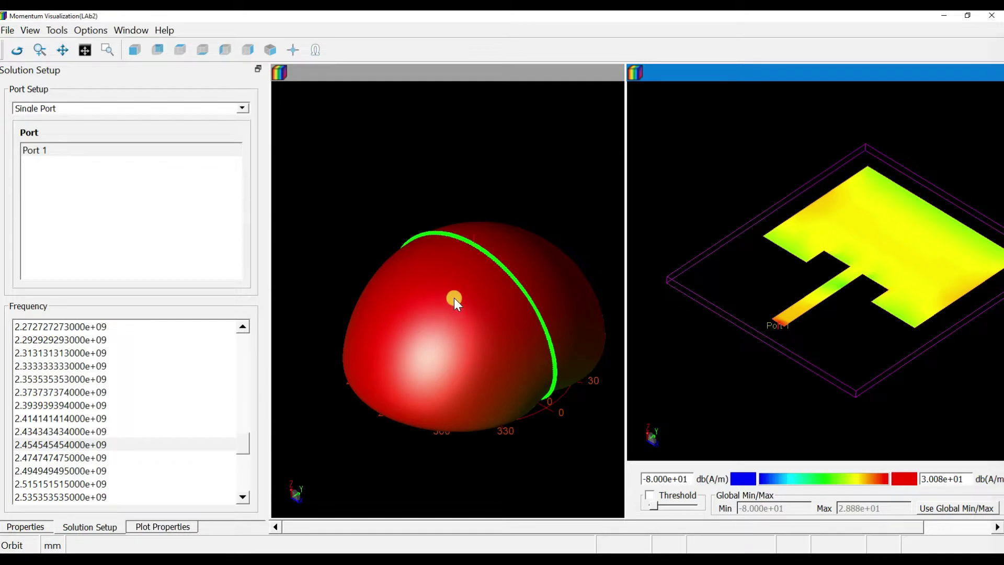
{"action": "mouse_move", "coordinate": [437, 324]}
{"action": "left_mouse_down"}
{"action": "mouse_move", "coordinate": [456, 339]}
{"action": "mouse_move", "coordinate": [434, 316]}
{"action": "left_mouse_up"}
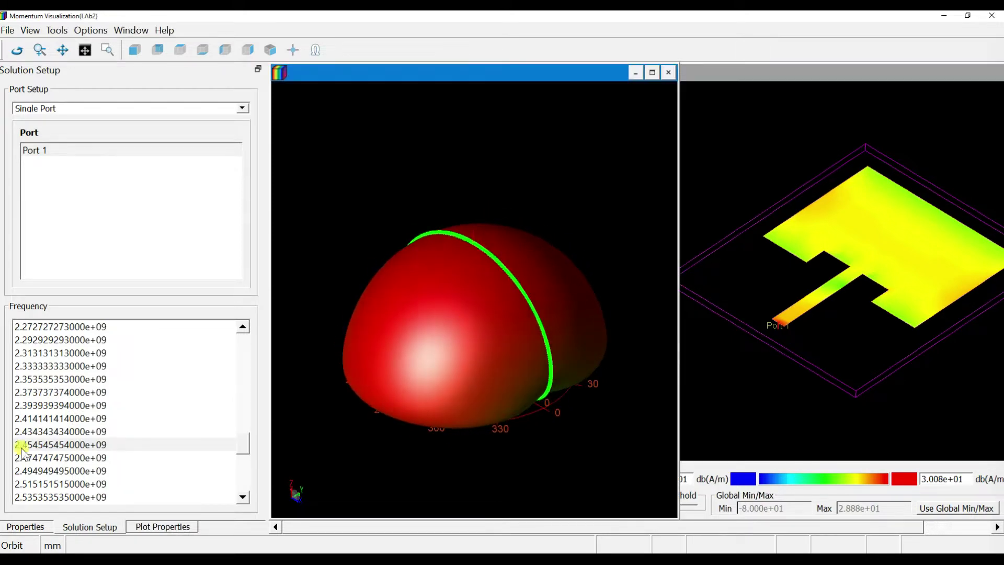
{"action": "left_click", "coordinate": [42, 445]}
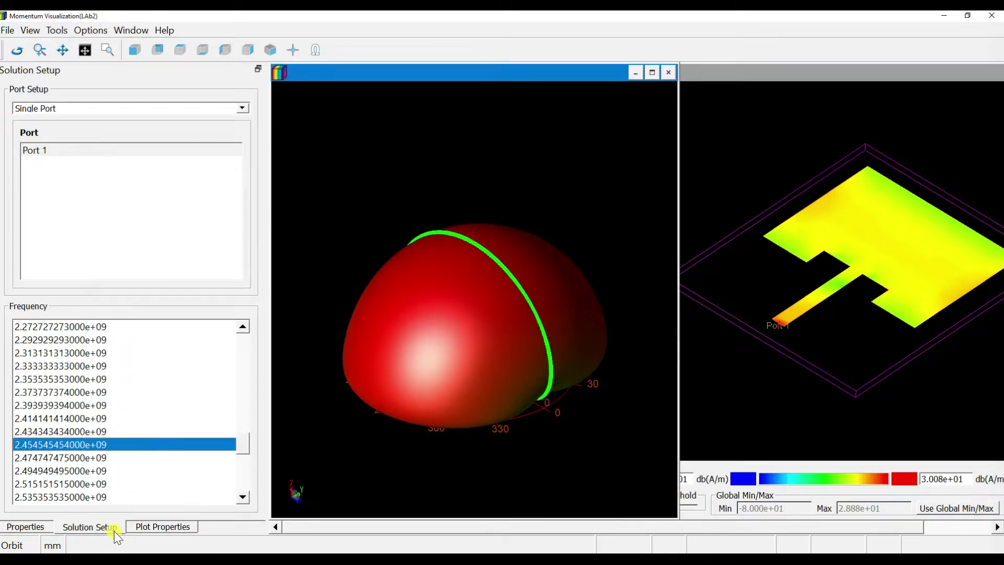
{"action": "left_click", "coordinate": [145, 527]}
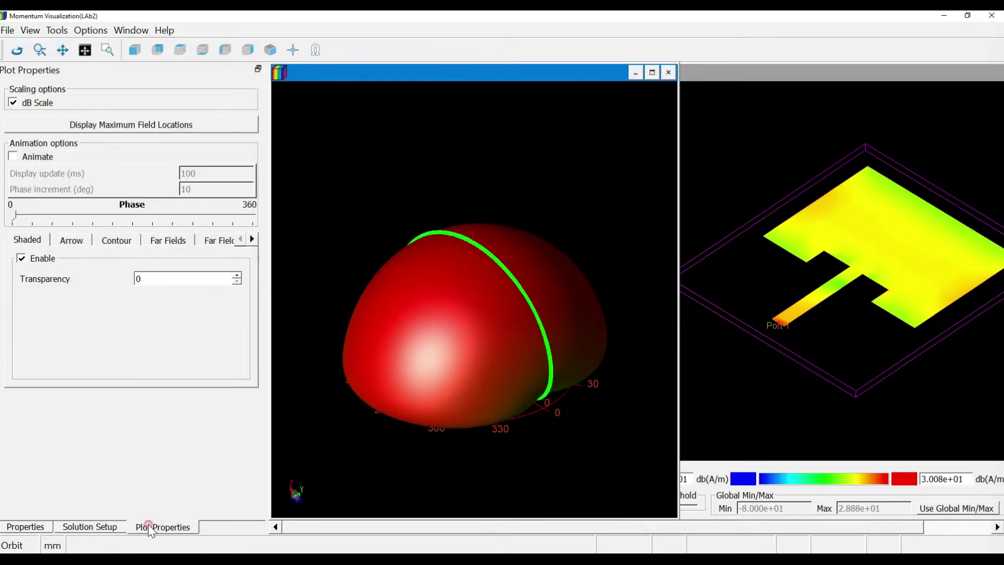
{"action": "left_click", "coordinate": [26, 159]}
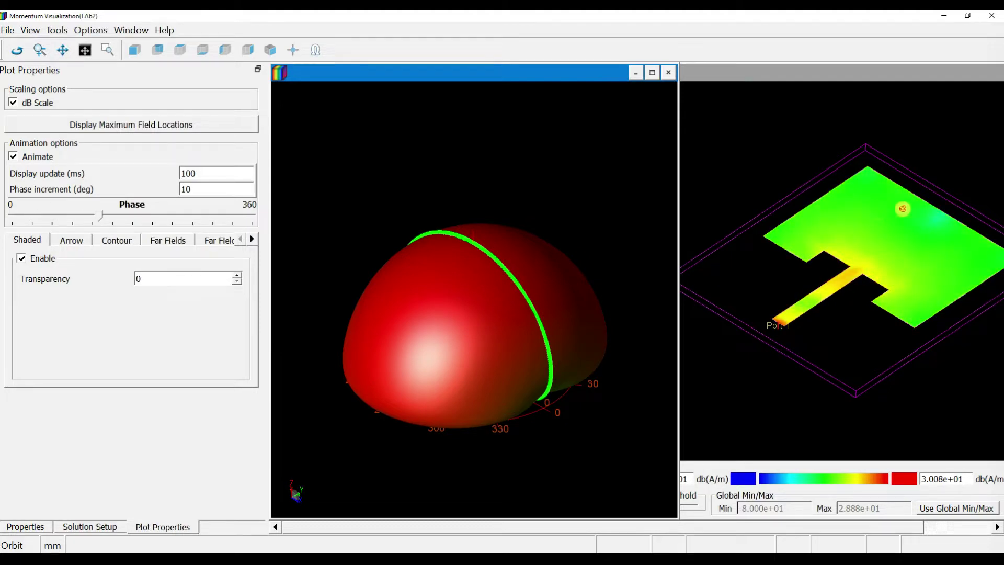
- Show the animated antenna fields at the 1.000000000000e+09 solution frequency
{"action": "left_click", "coordinate": [71, 527]}
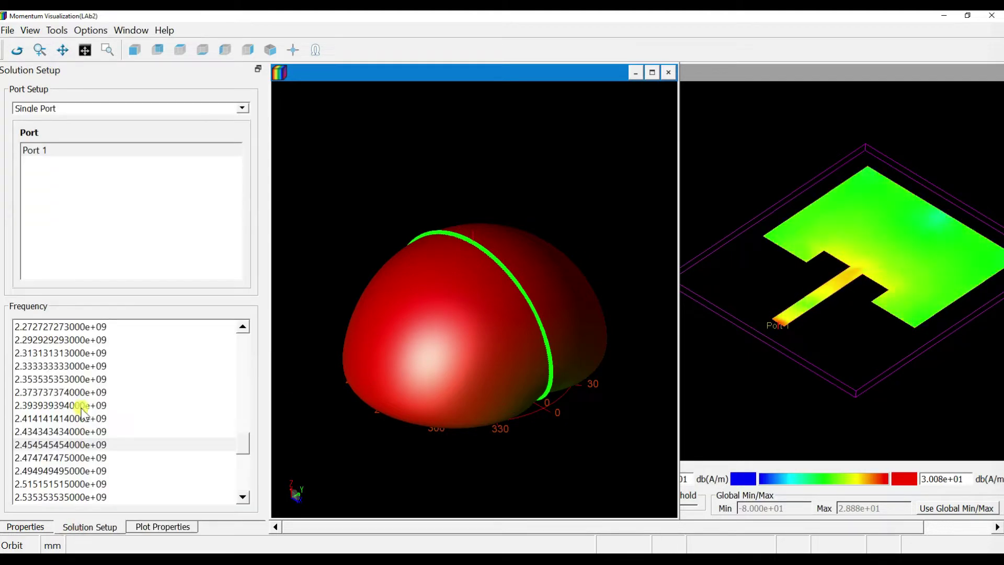
{"action": "scroll", "coordinate": [73, 366], "scroll_direction": "up", "scroll_amount": 20}
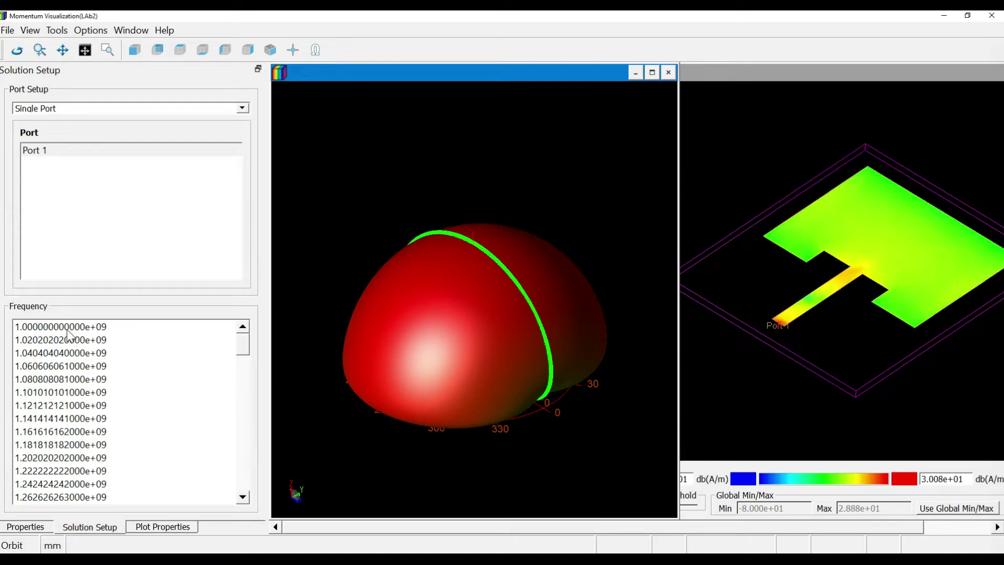
{"action": "left_click", "coordinate": [68, 326]}
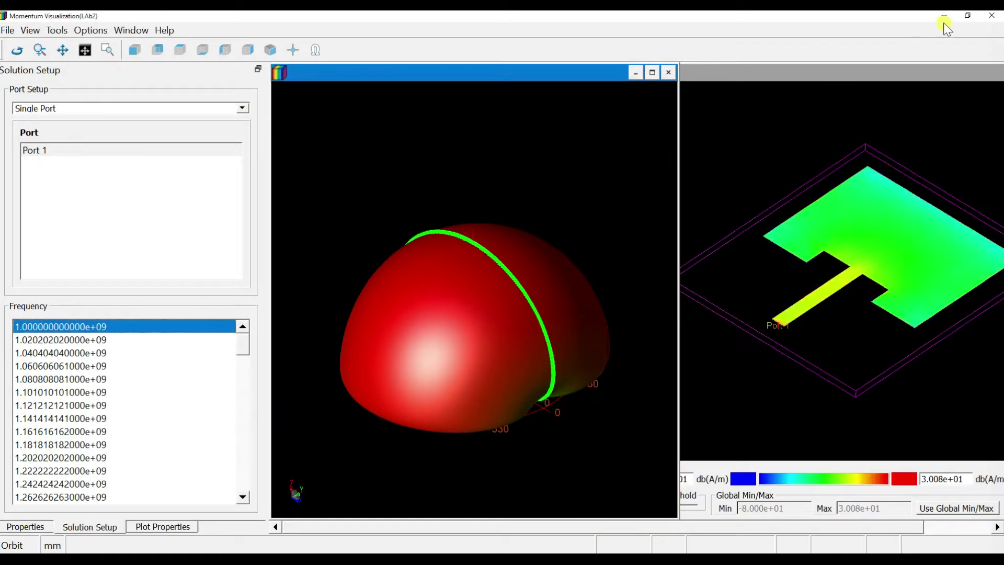
- Close the visualization, result, layout and EM setup windows, saving the changes to EM_Antenna and EM_FarFieldCut
{"action": "left_click", "coordinate": [991, 15]}
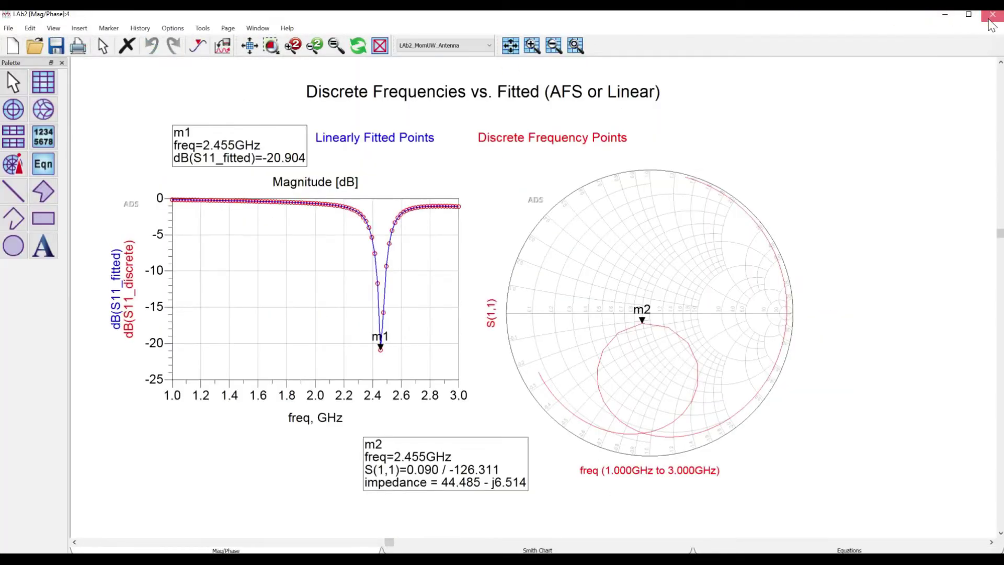
{"action": "left_click", "coordinate": [992, 15]}
{"action": "left_click", "coordinate": [991, 15]}
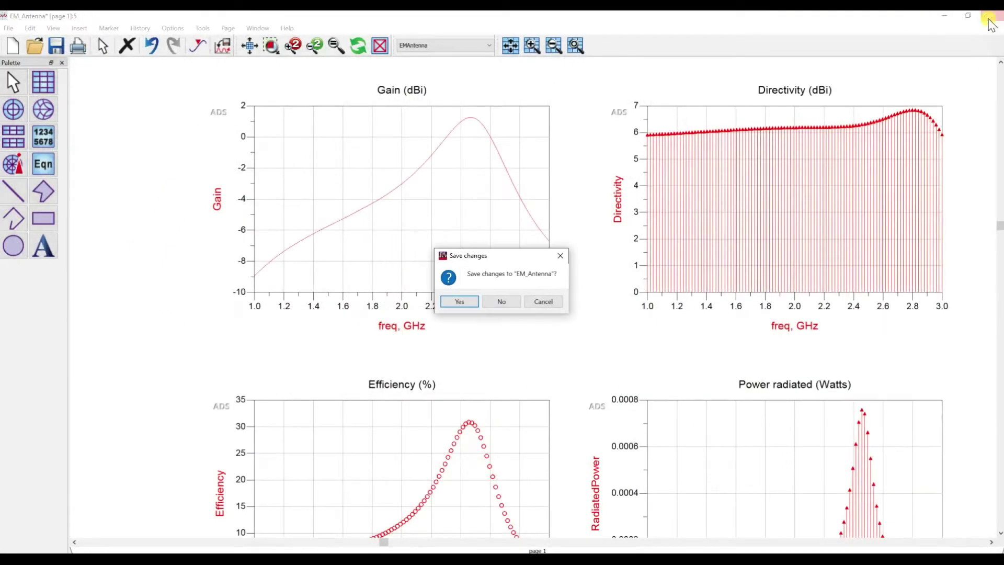
{"action": "left_click", "coordinate": [462, 300]}
{"action": "left_click", "coordinate": [992, 15]}
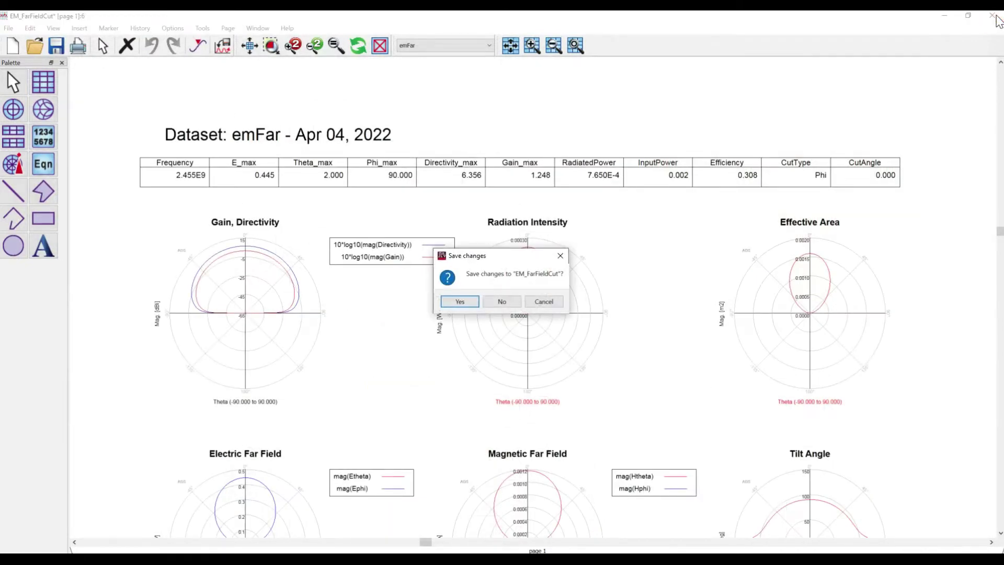
{"action": "left_click", "coordinate": [461, 301]}
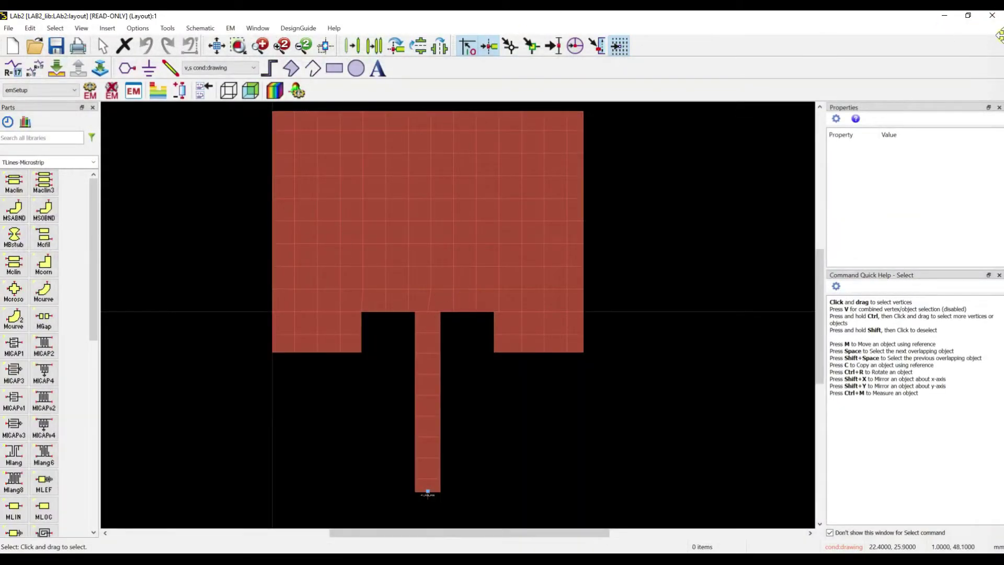
{"action": "left_click", "coordinate": [992, 15]}
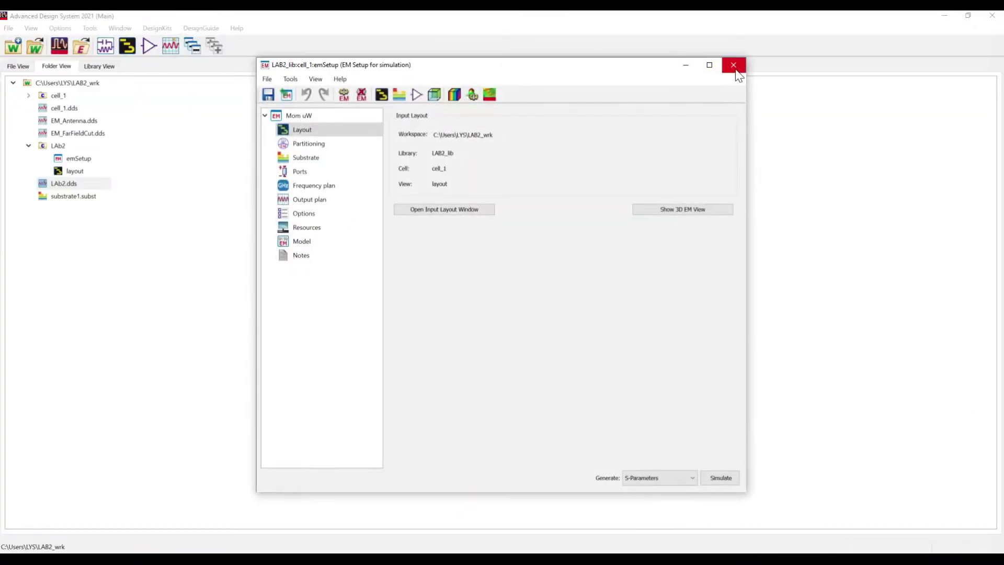
{"action": "left_click", "coordinate": [734, 66]}
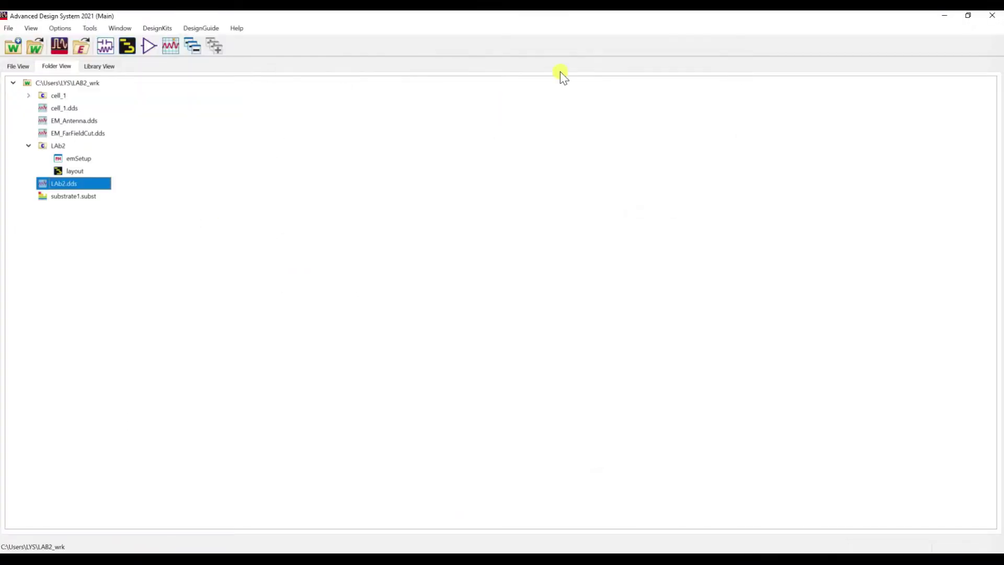
- Create the workspace MyWorkspace1_wrk and a layout cell Lab2_2 in it, using Standard ADS Layers with 0.0001 millimeter layout resolution
{"action": "left_click", "coordinate": [11, 46]}
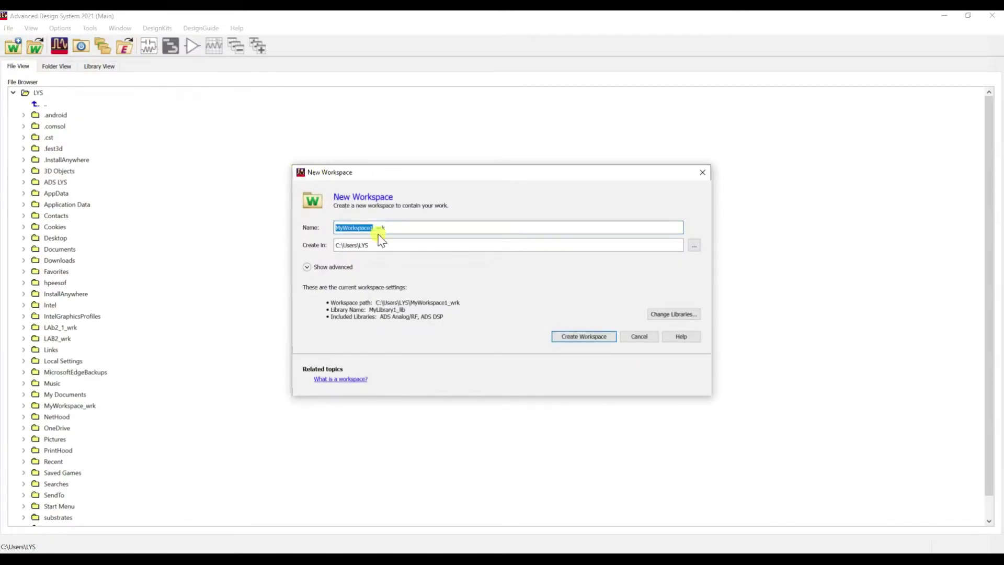
{"action": "left_click", "coordinate": [585, 336]}
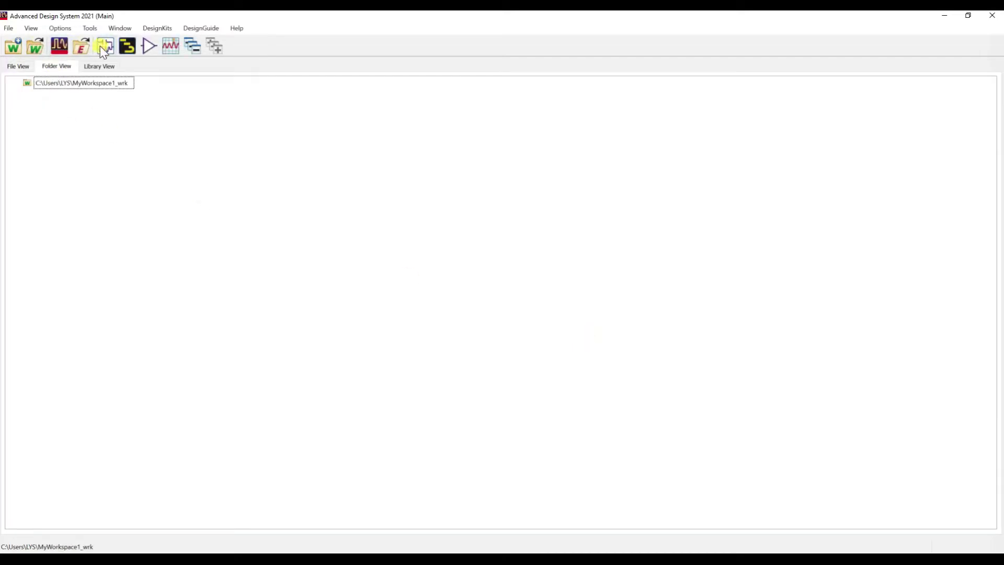
{"action": "left_click", "coordinate": [132, 46]}
{"action": "double_click", "coordinate": [439, 269]}
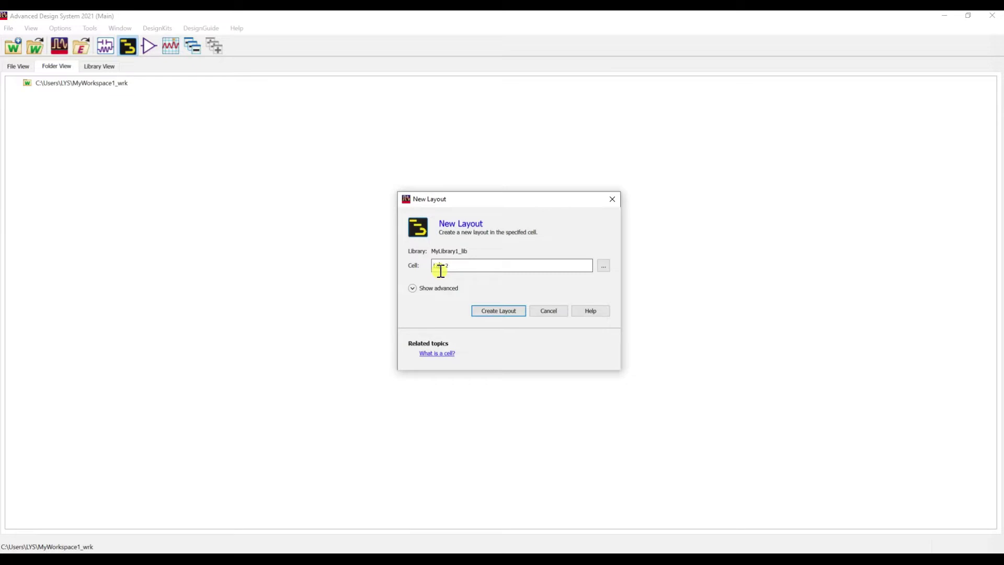
{"action": "left_click", "coordinate": [486, 311]}
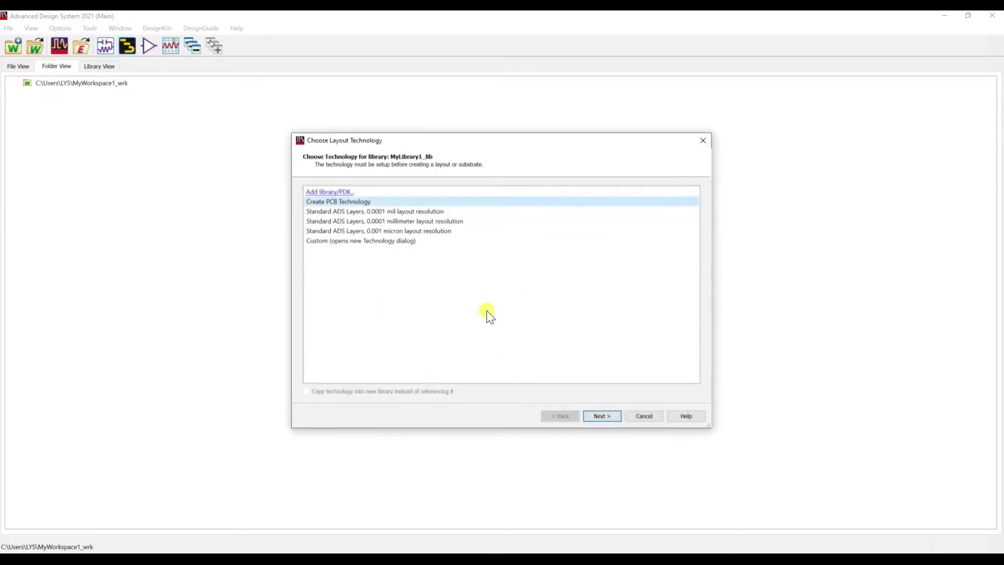
{"action": "left_click", "coordinate": [418, 222]}
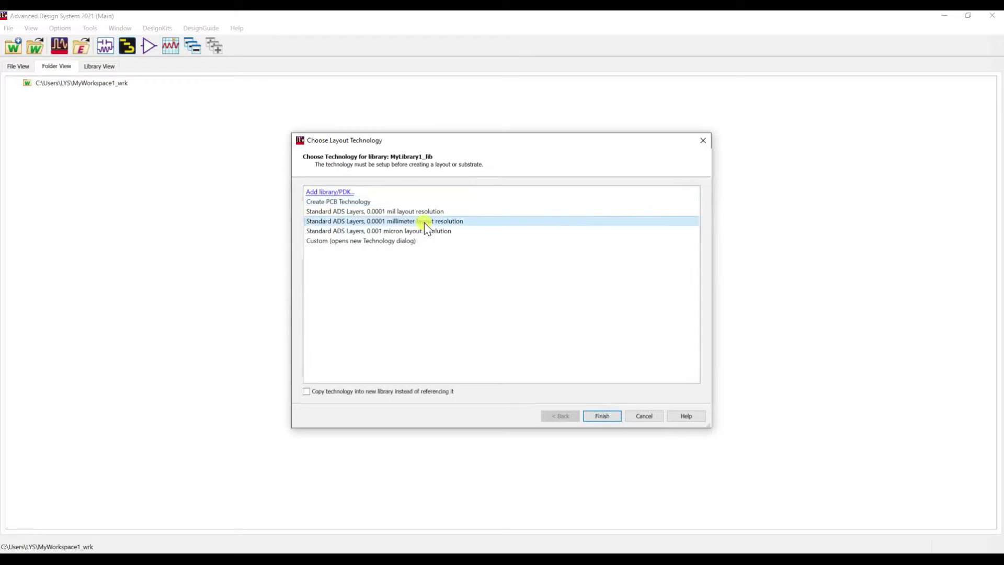
{"action": "left_click", "coordinate": [601, 416]}
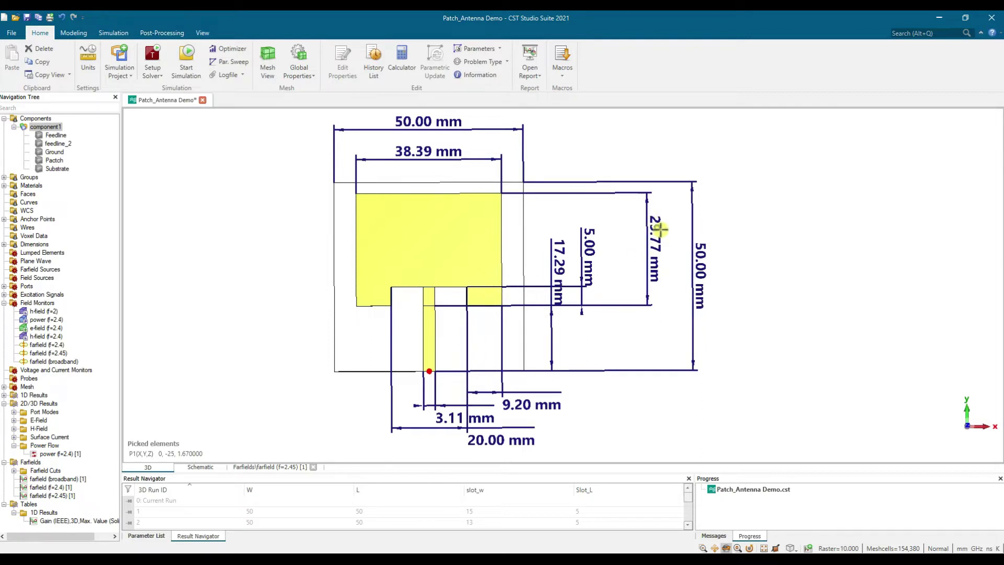
- Switch to the Lab2_2 layout in ADS and draw a rectangle about 7 by 4.6 mm with its lower-left corner at the origin
{"action": "mouse_move", "coordinate": [293, 559]}
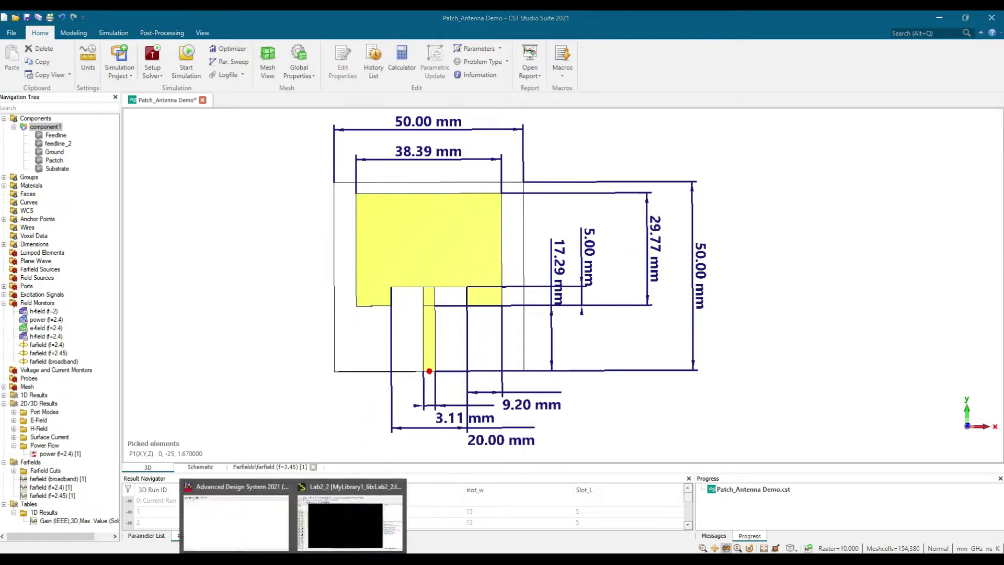
{"action": "left_click", "coordinate": [324, 531]}
{"action": "left_click", "coordinate": [334, 68]}
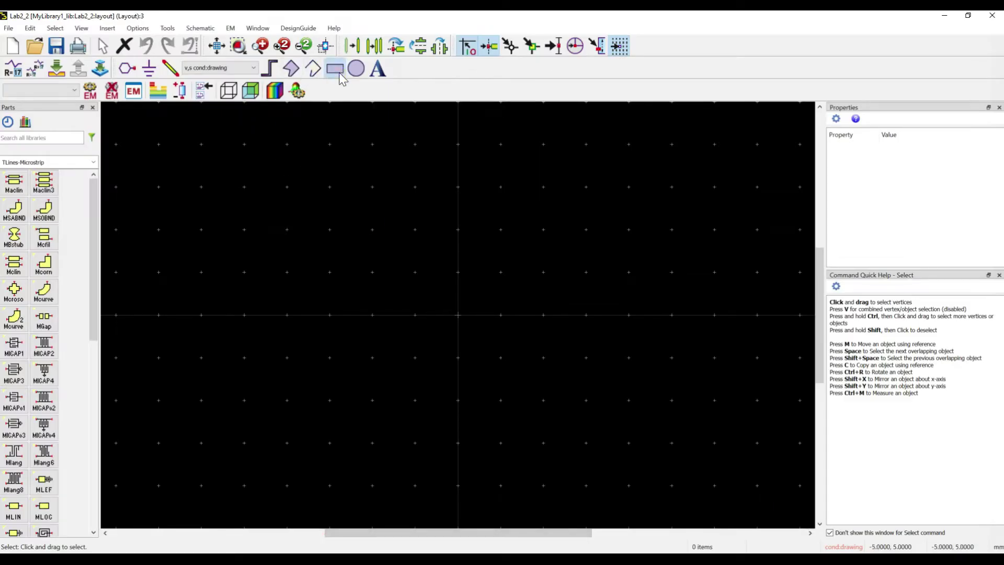
{"action": "left_click", "coordinate": [458, 118]}
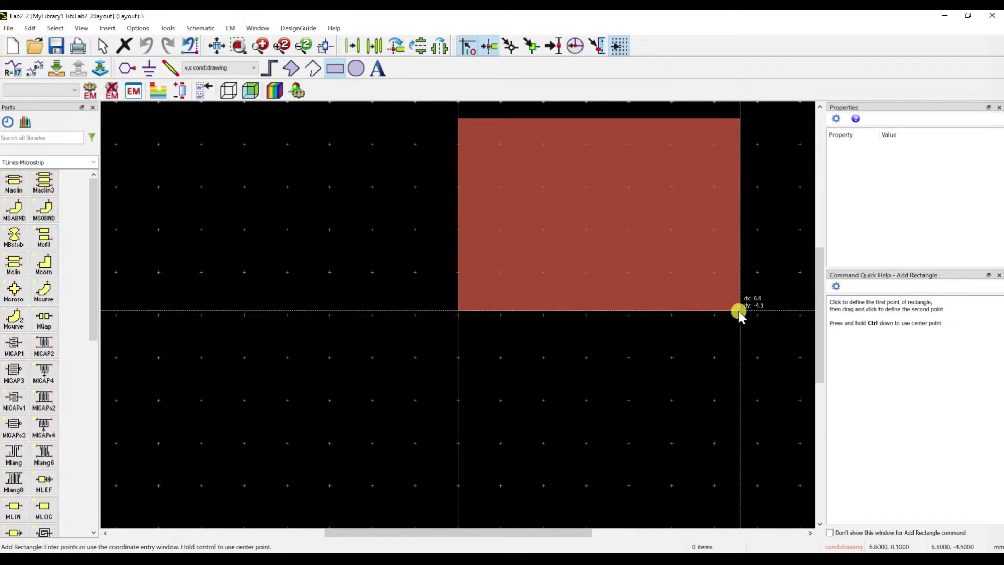
{"action": "left_click", "coordinate": [757, 315]}
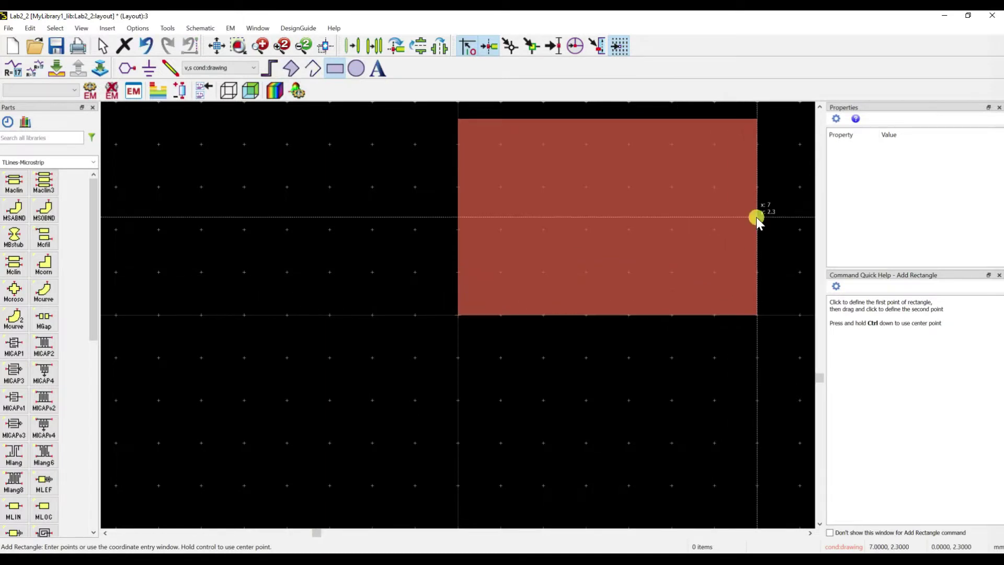
{"action": "key", "text": "Escape"}
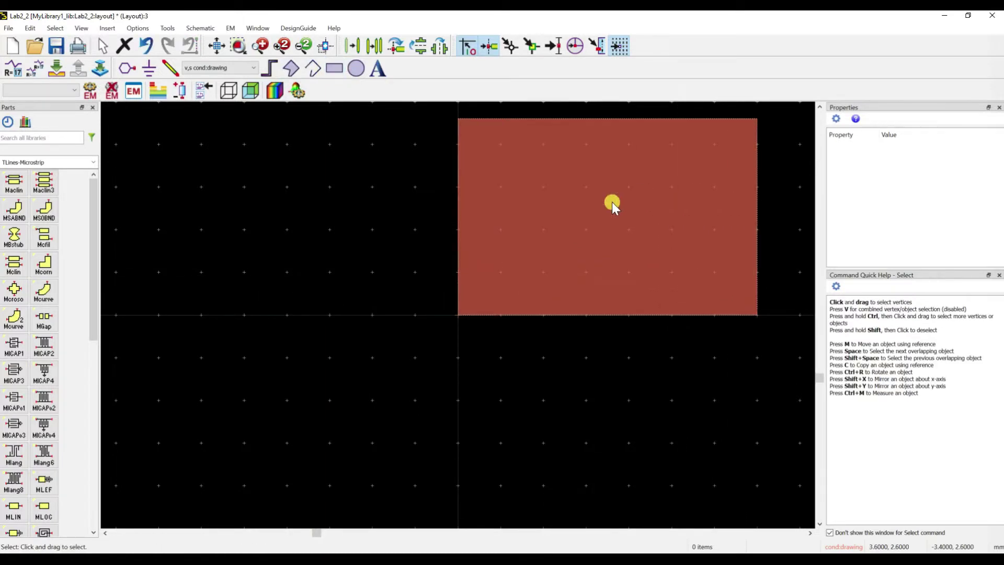
- Set the rectangle's width to 38.39 mm and height to 24.77 mm, then deselect it
{"action": "left_click", "coordinate": [612, 202]}
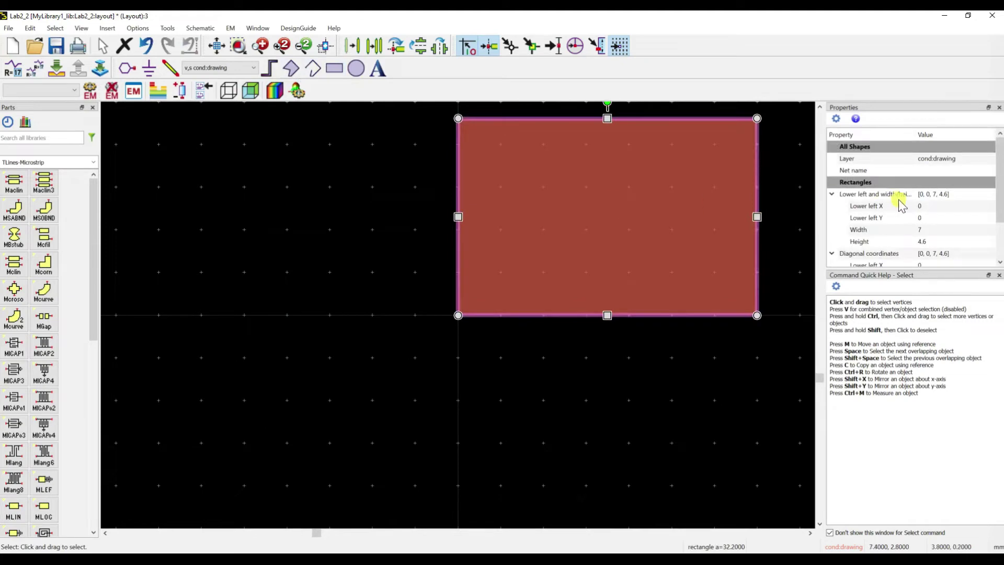
{"action": "left_click", "coordinate": [927, 230]}
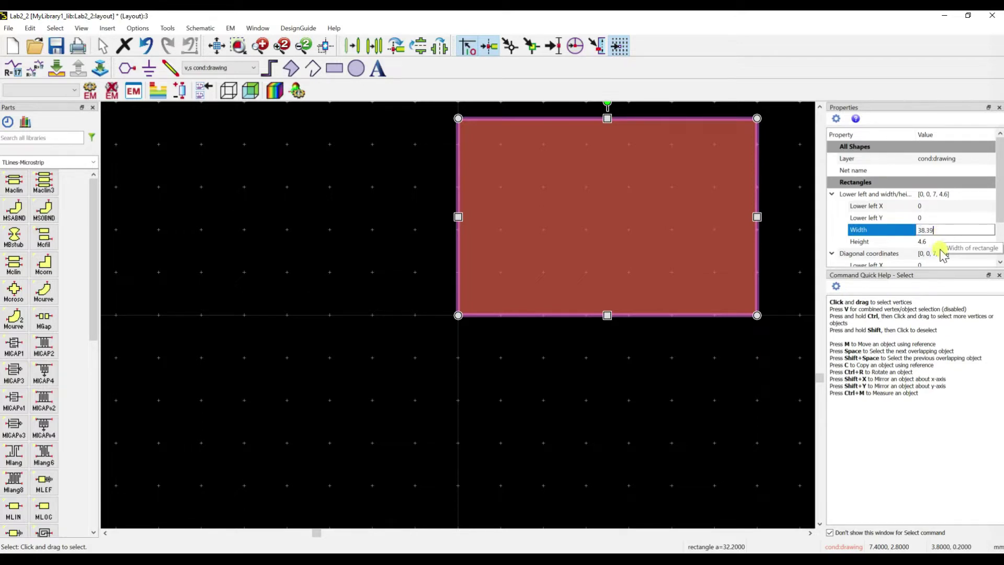
{"action": "key", "text": "Return"}
{"action": "left_click", "coordinate": [938, 242]}
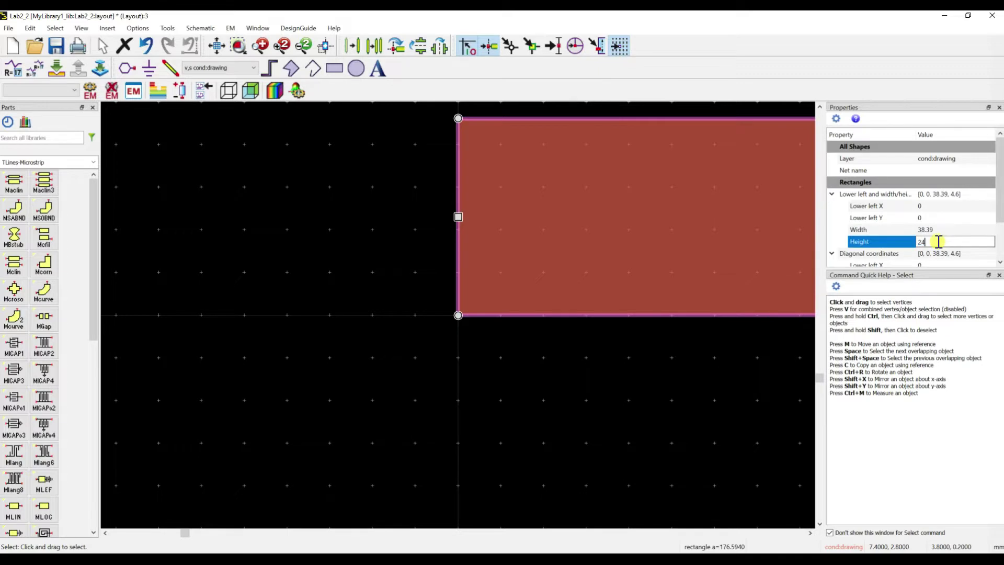
{"action": "type", "text": "24.77"}
{"action": "left_click", "coordinate": [956, 219]}
{"action": "left_click", "coordinate": [923, 206]}
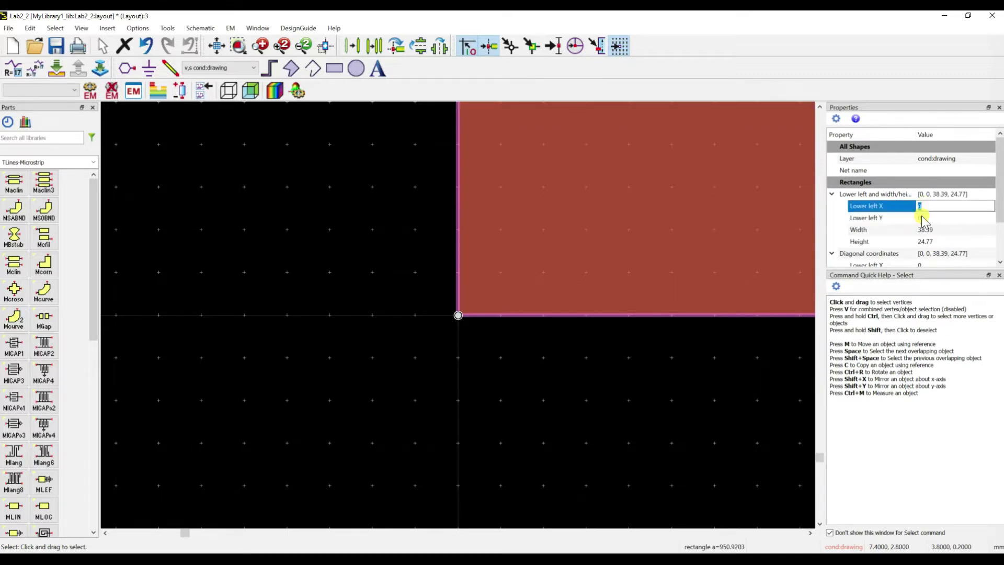
{"action": "left_click", "coordinate": [474, 341]}
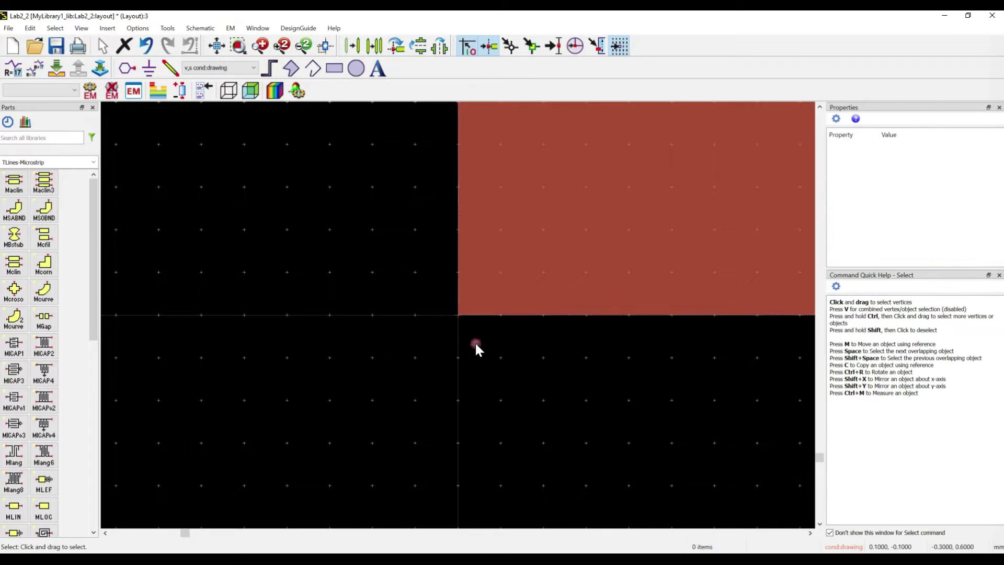
- Check the patch rectangle's corner position and size, compare them with the dimensioned CST Studio Suite drawing, and return to the ADS layout
{"action": "left_click", "coordinate": [456, 316]}
{"action": "left_click", "coordinate": [922, 206]}
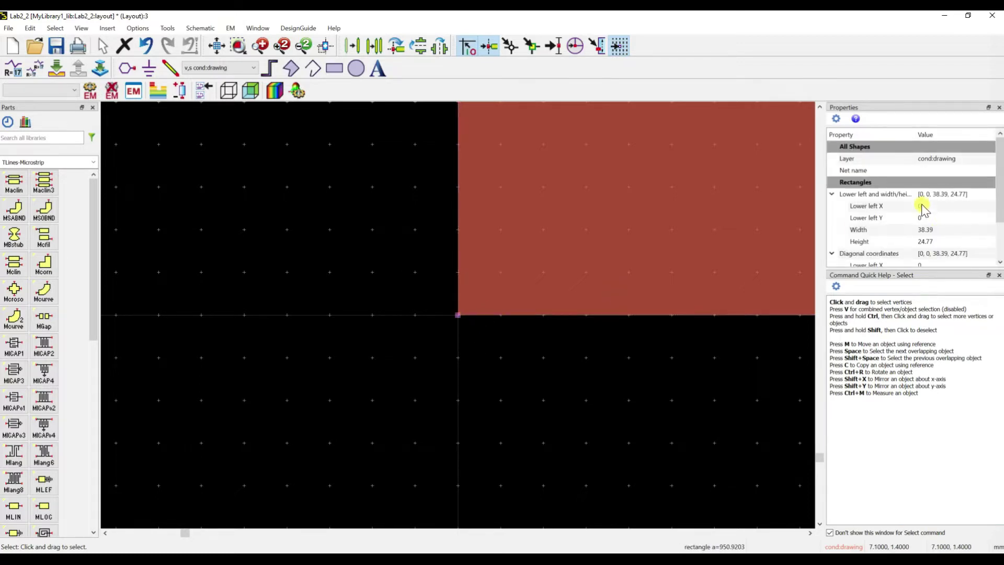
{"action": "scroll", "coordinate": [476, 309], "scroll_direction": "up", "scroll_amount": 3}
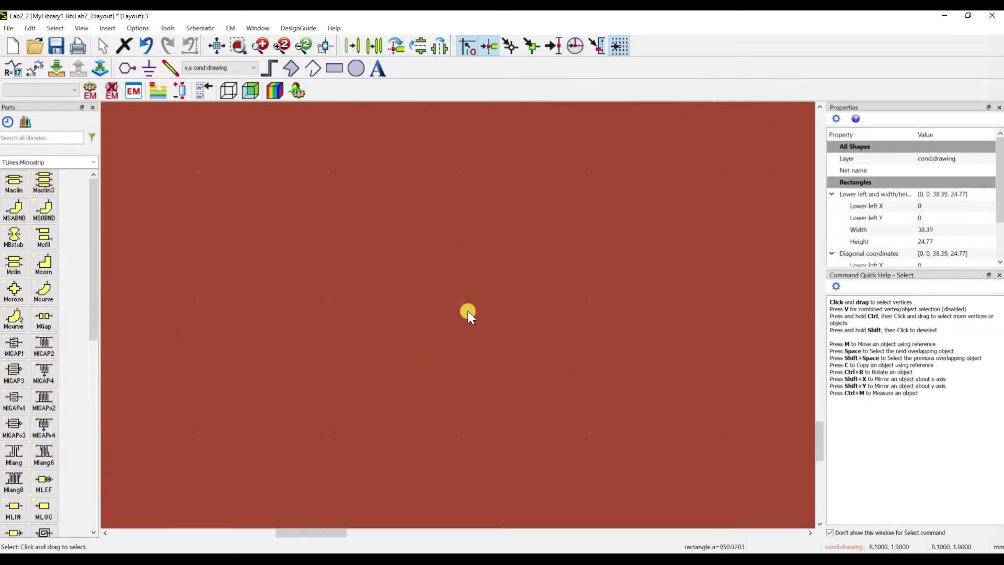
{"action": "scroll", "coordinate": [495, 311], "scroll_direction": "down", "scroll_amount": 2}
{"action": "scroll", "coordinate": [605, 263], "scroll_direction": "up", "scroll_amount": 1}
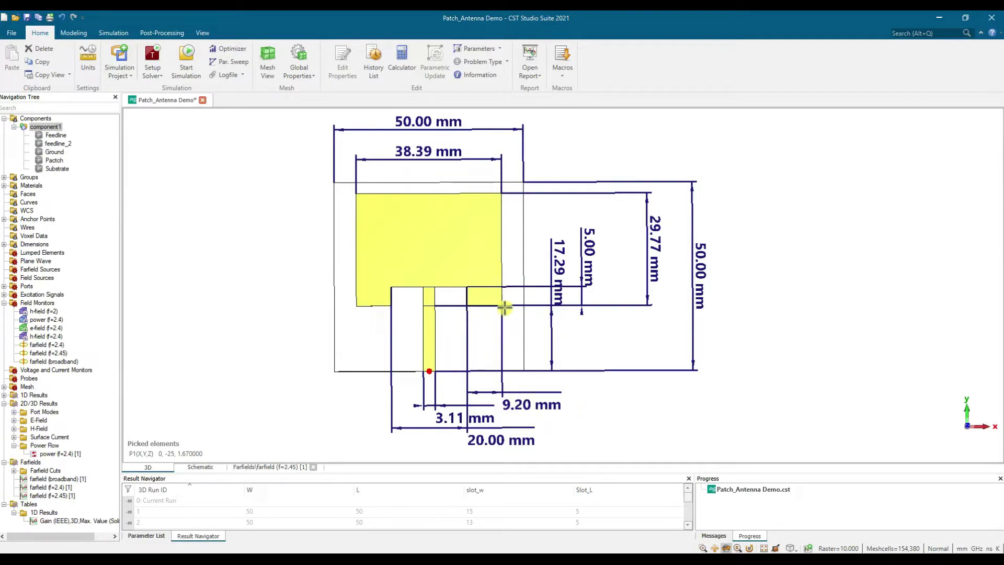
{"action": "mouse_move", "coordinate": [293, 550]}
{"action": "left_click", "coordinate": [347, 523]}
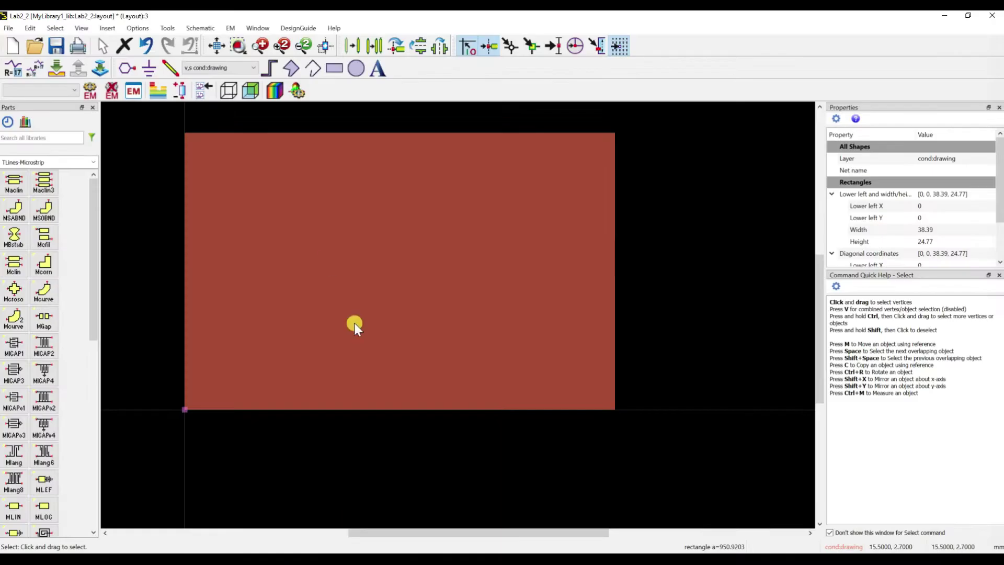
- Draw a rectangle about 7 by 3.6 mm directly below the patch, starting at the patch's lower-left corner
{"action": "left_click", "coordinate": [335, 68]}
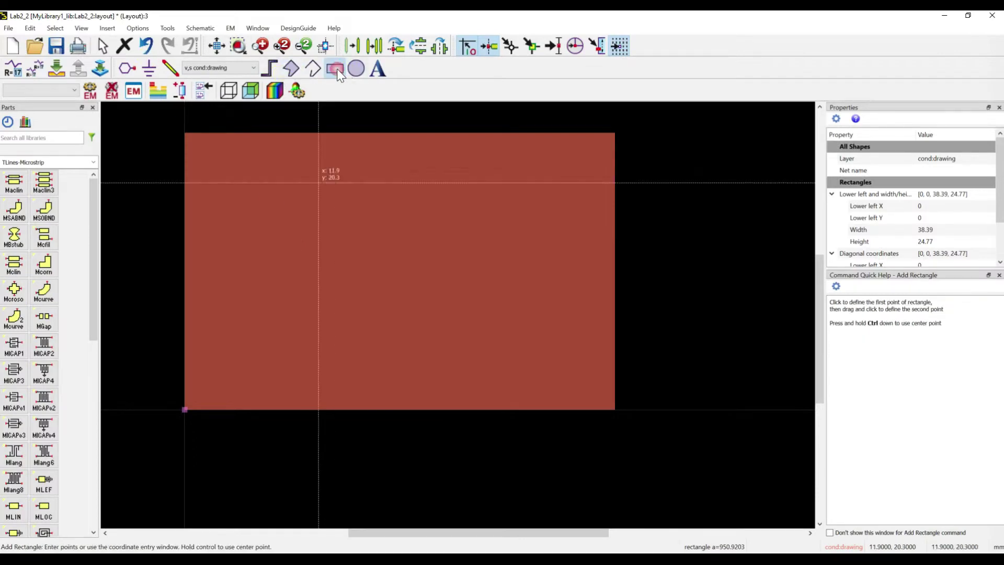
{"action": "left_click", "coordinate": [183, 409]}
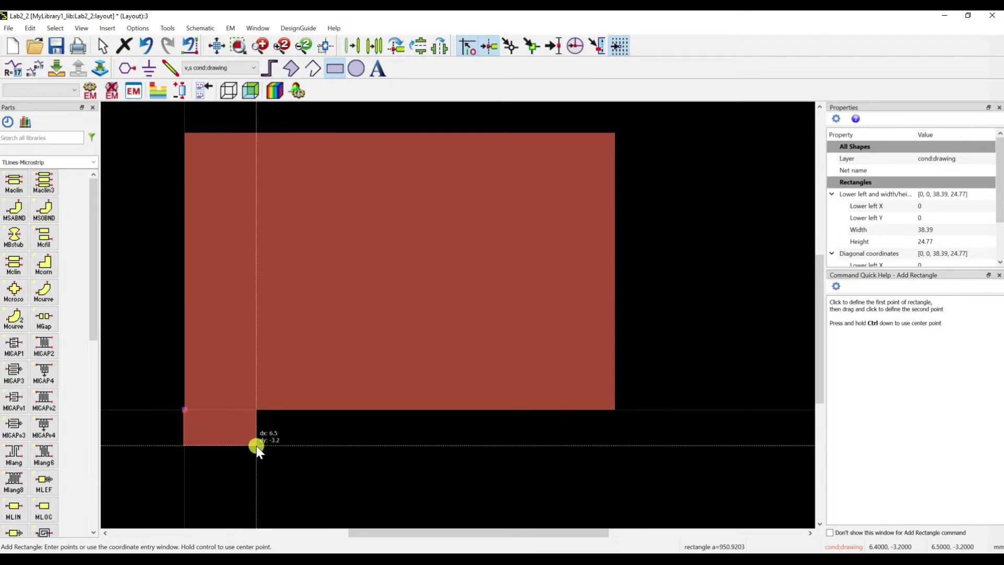
{"action": "left_click", "coordinate": [262, 448]}
{"action": "key", "text": "Escape"}
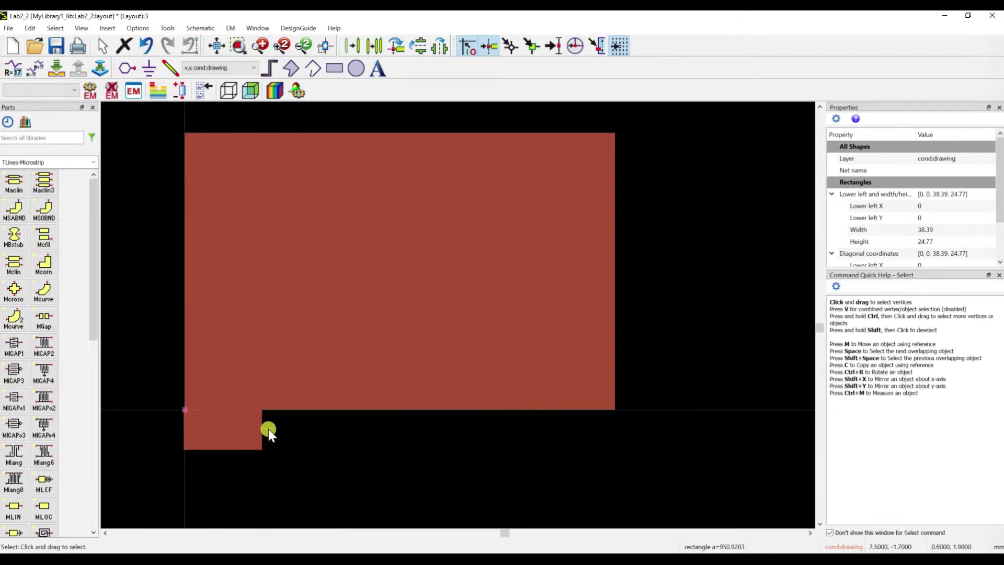
- Set the small rectangle's lower-left corner to X 0 and Y 0
{"action": "left_click", "coordinate": [237, 426]}
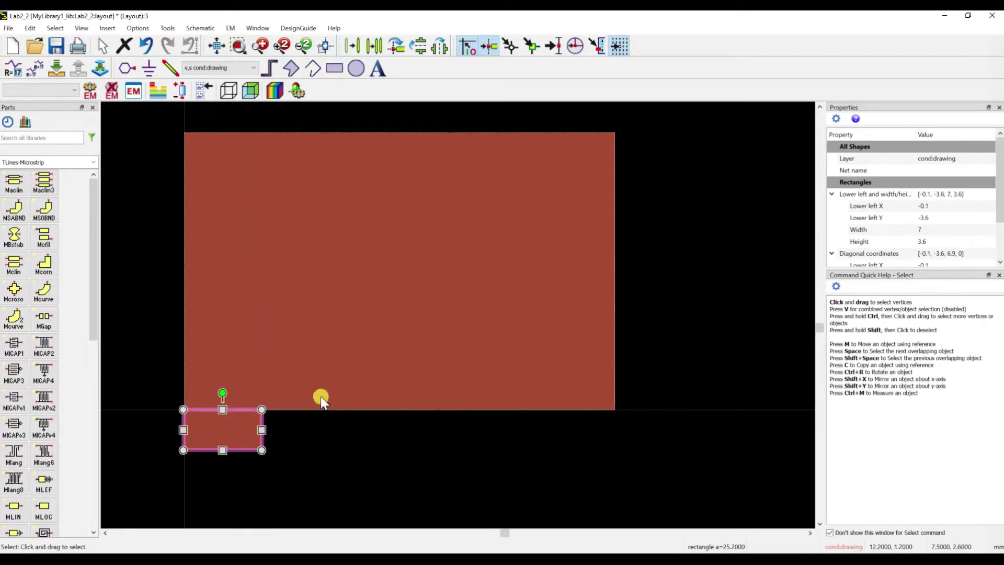
{"action": "left_click", "coordinate": [937, 207]}
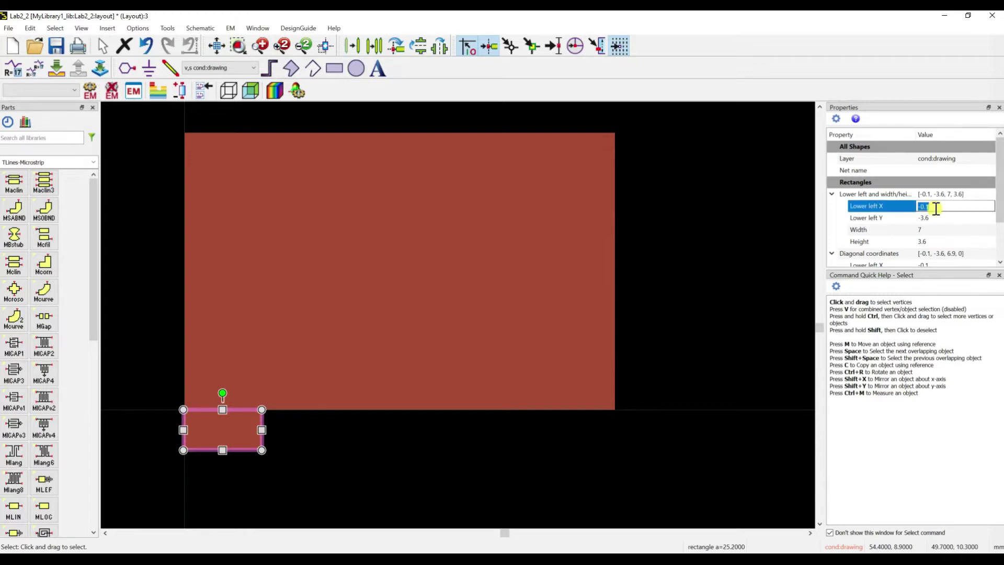
{"action": "key", "text": "Return"}
{"action": "left_click", "coordinate": [935, 218]}
{"action": "type", "text": "0"}
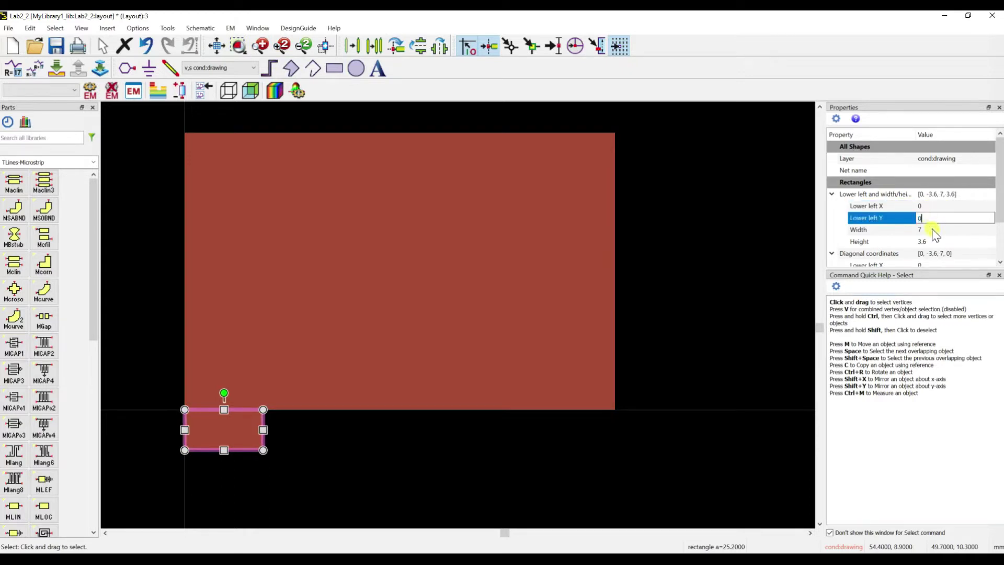
{"action": "key", "text": "Return"}
- Set the small rectangle's width to 9.2 mm and its height to -5 mm so it extends below the patch, and deselect it
{"action": "left_click", "coordinate": [928, 232]}
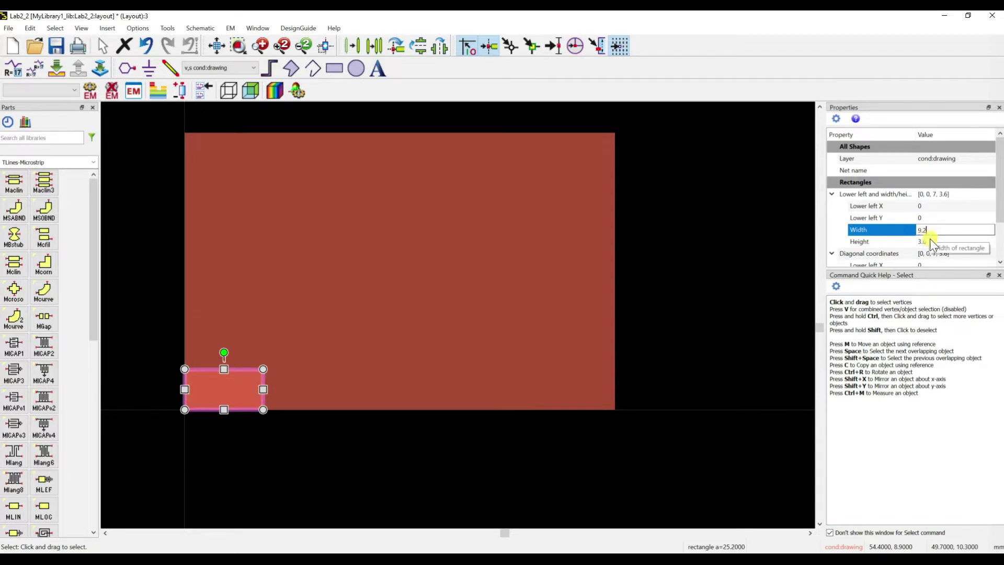
{"action": "key", "text": "Return"}
{"action": "left_click", "coordinate": [935, 243]}
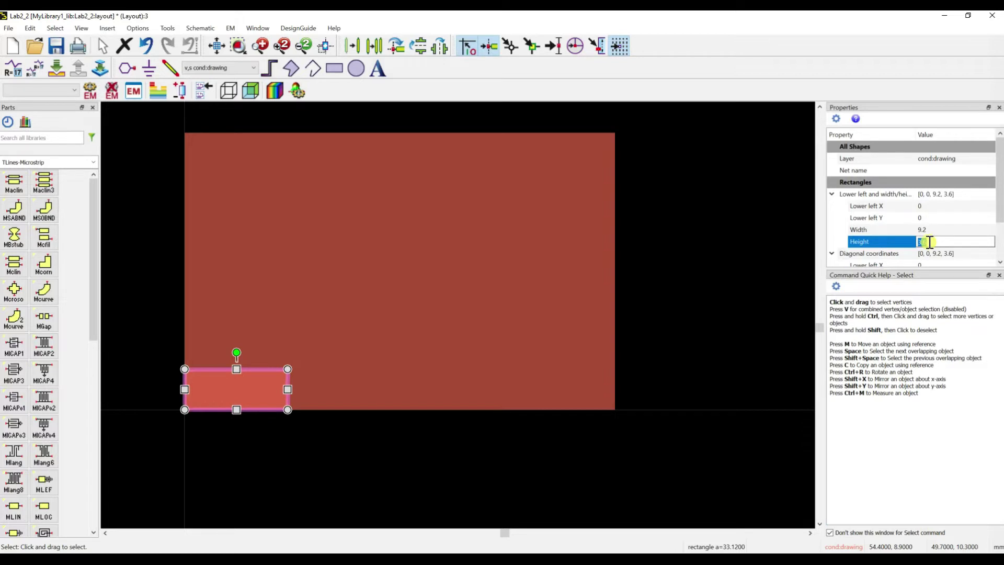
{"action": "type", "text": "-5"}
{"action": "key", "text": "Return"}
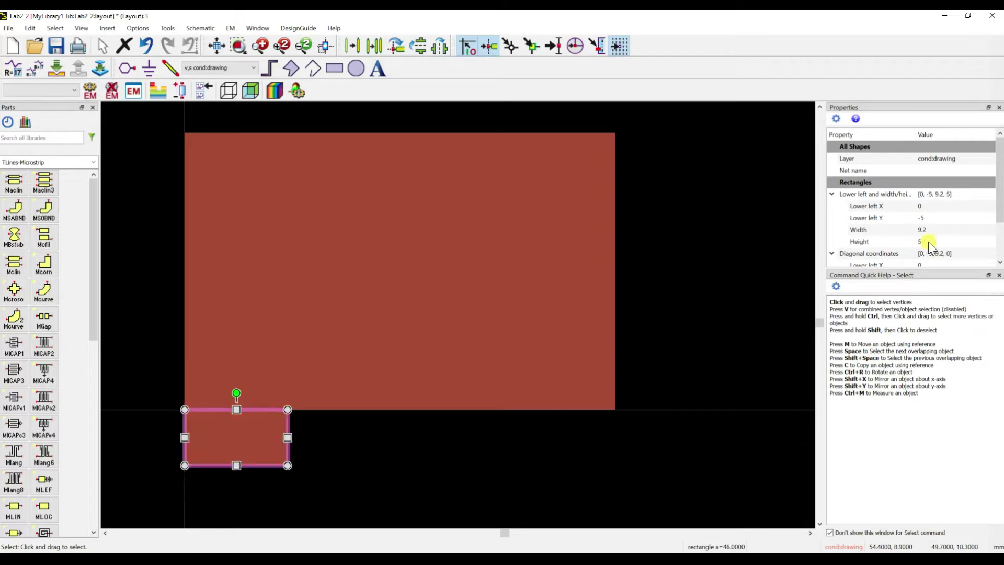
{"action": "left_click", "coordinate": [420, 461]}
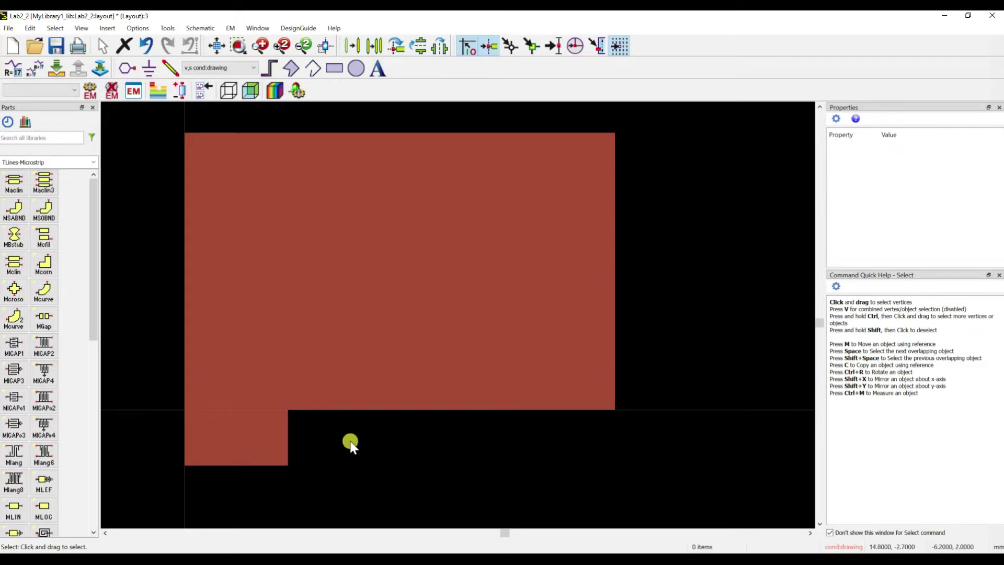
- Copy the 9.2 by 5 mm rectangle and paste it under the patch's lower-right corner with its lower-left corner at 29.2, -5
{"action": "left_click", "coordinate": [266, 448]}
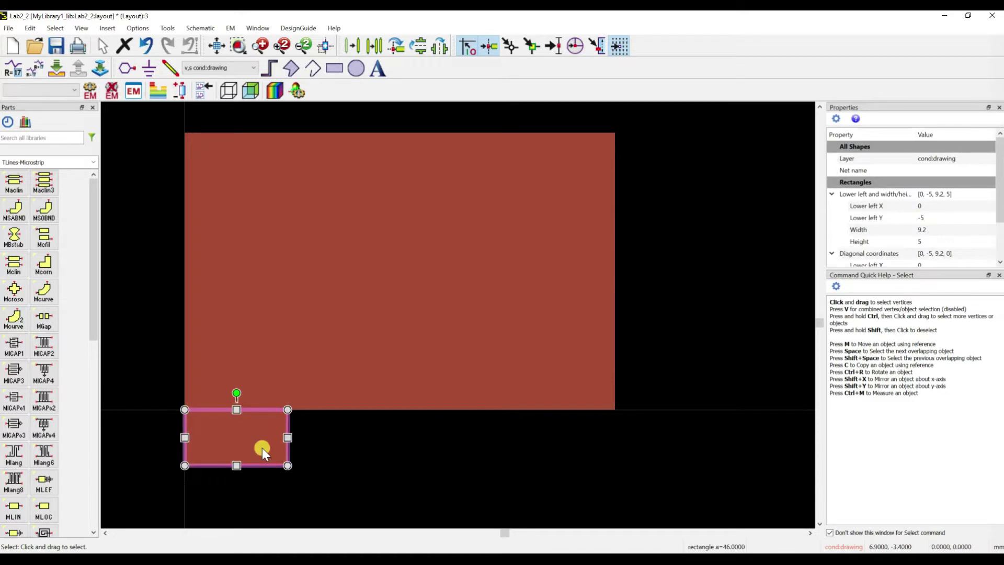
{"action": "key", "text": "ctrl+c"}
{"action": "key", "text": "ctrl+v"}
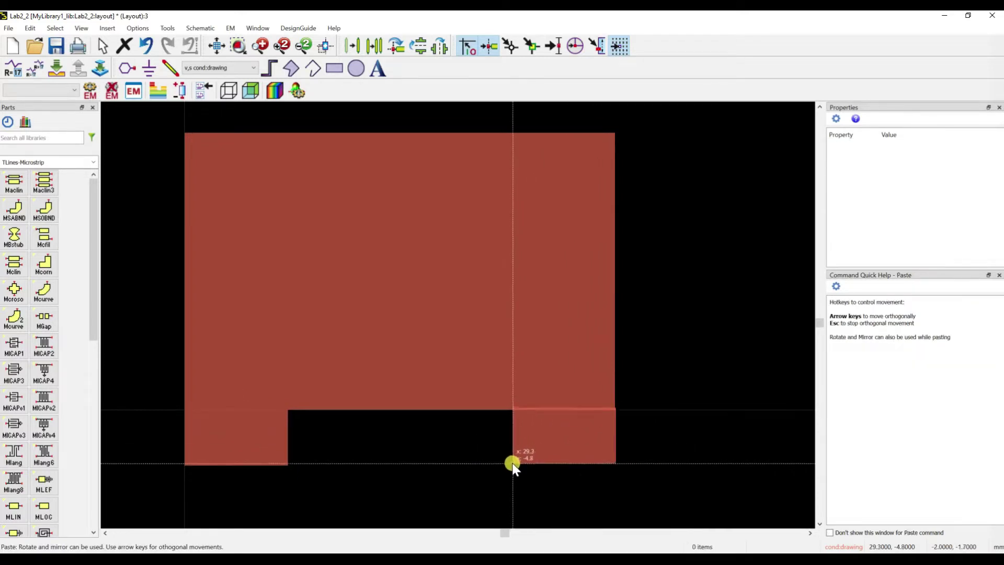
{"action": "scroll", "coordinate": [484, 390], "scroll_direction": "up", "scroll_amount": 3}
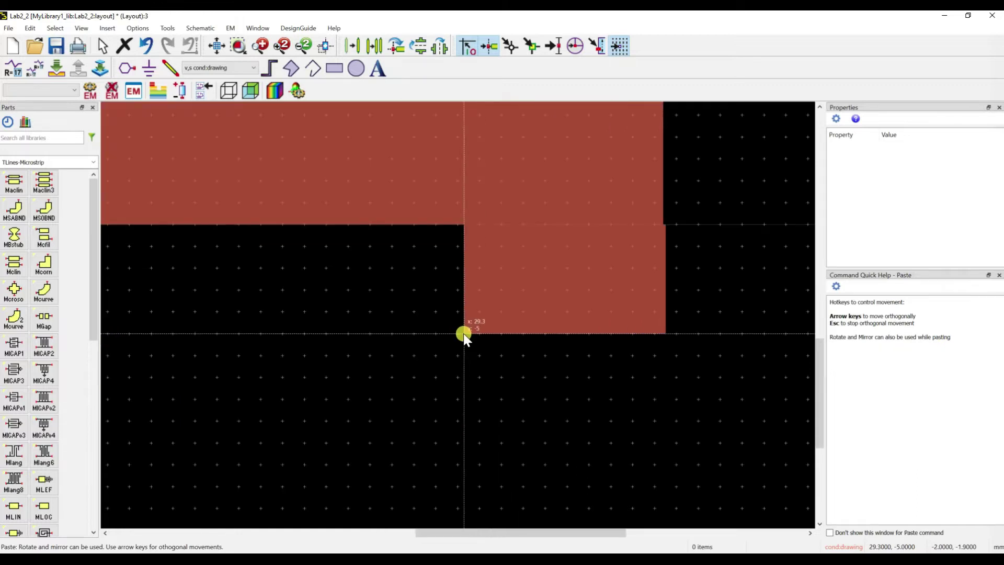
{"action": "left_click", "coordinate": [461, 331]}
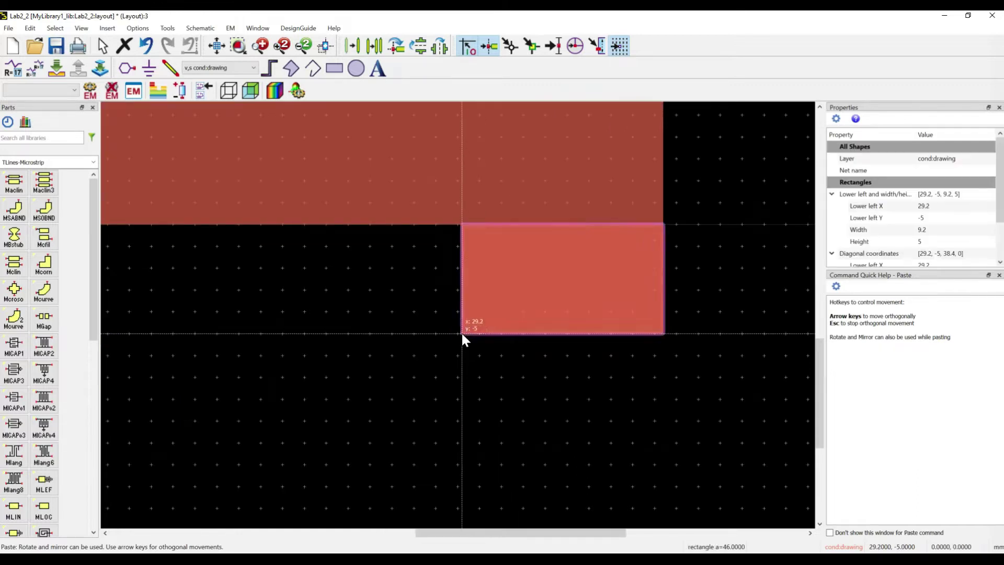
{"action": "key", "text": "Escape"}
{"action": "left_click", "coordinate": [572, 435]}
{"action": "scroll", "coordinate": [664, 253], "scroll_direction": "up", "scroll_amount": 3}
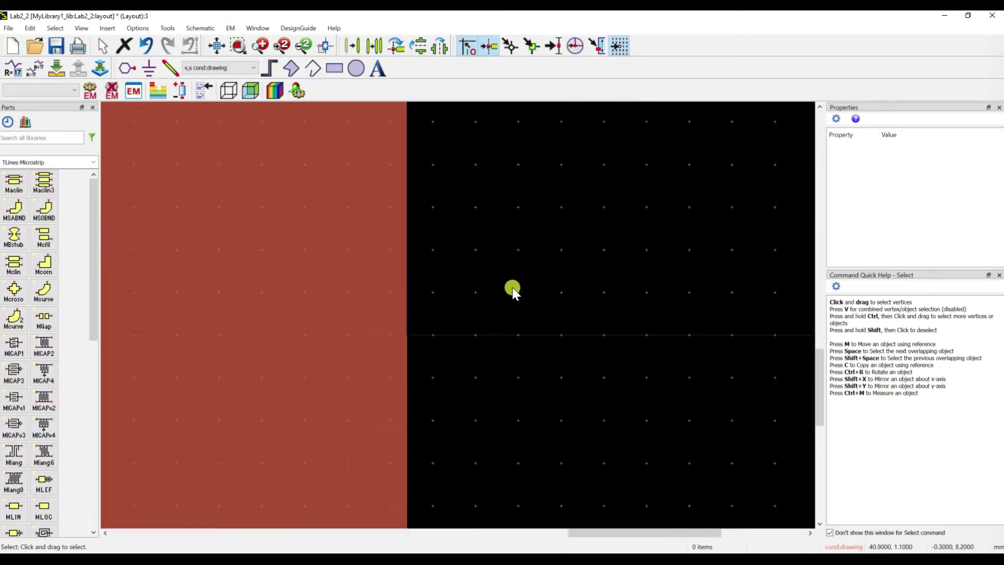
{"action": "scroll", "coordinate": [493, 301], "scroll_direction": "down", "scroll_amount": 3}
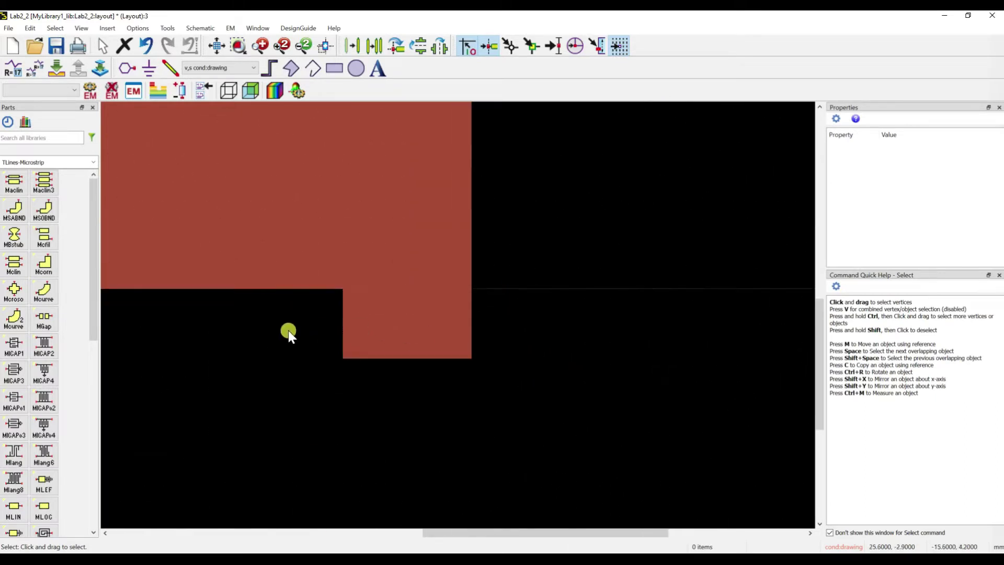
{"action": "scroll", "coordinate": [242, 334], "scroll_direction": "down", "scroll_amount": 1}
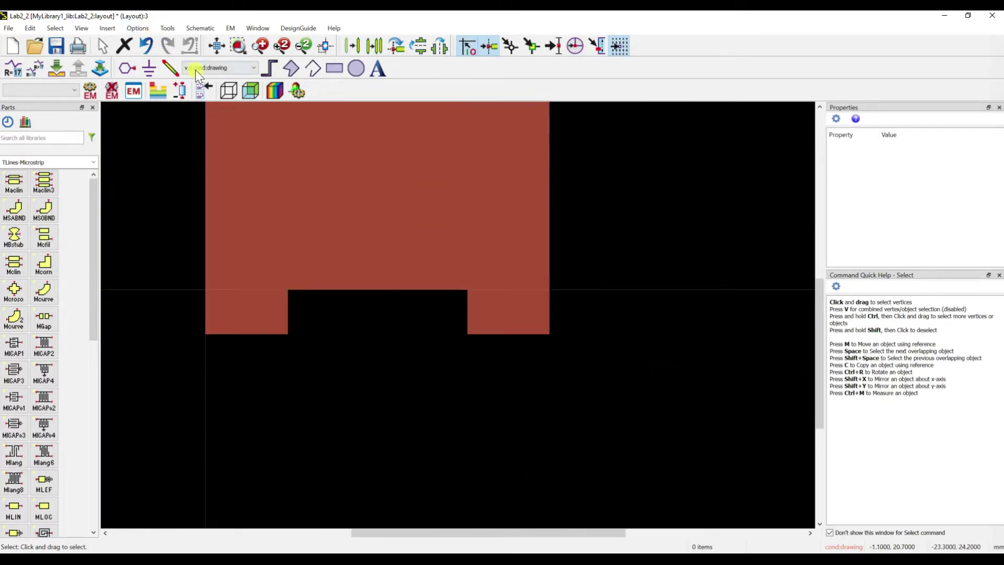
- Add a dimension line along the bottom edge of the lower-left tab to measure its width
{"action": "left_click", "coordinate": [107, 28]}
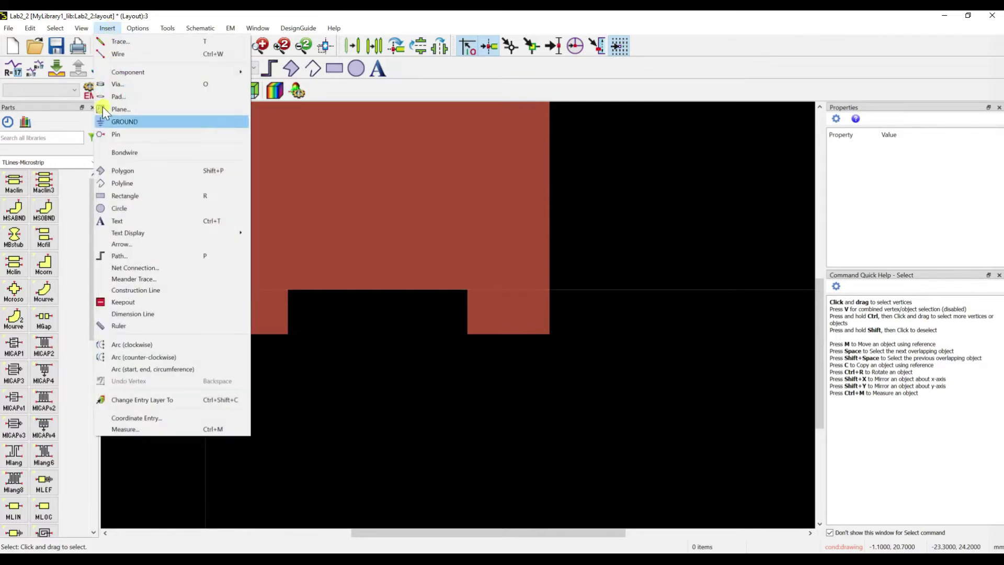
{"action": "left_click", "coordinate": [120, 314]}
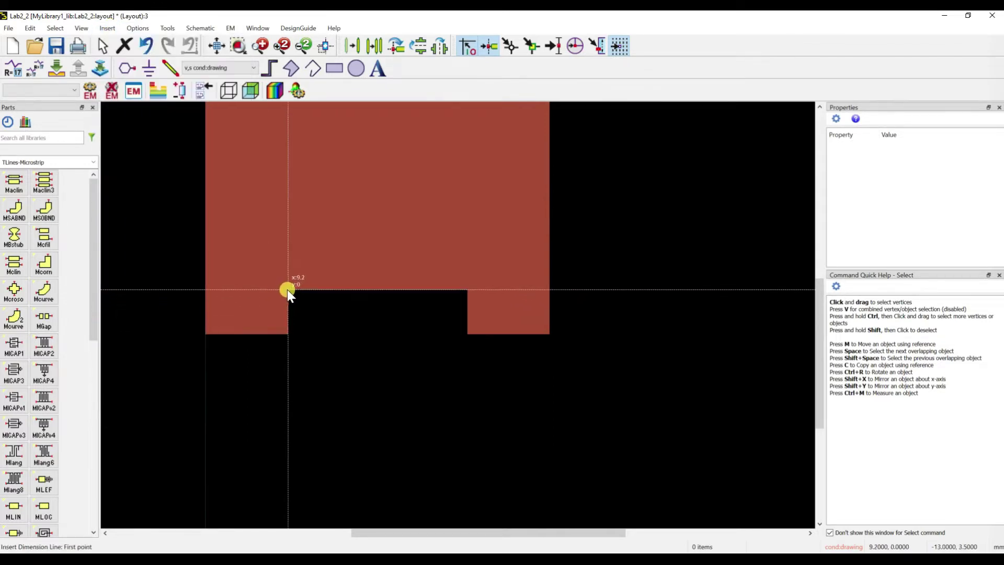
{"action": "left_click", "coordinate": [206, 335]}
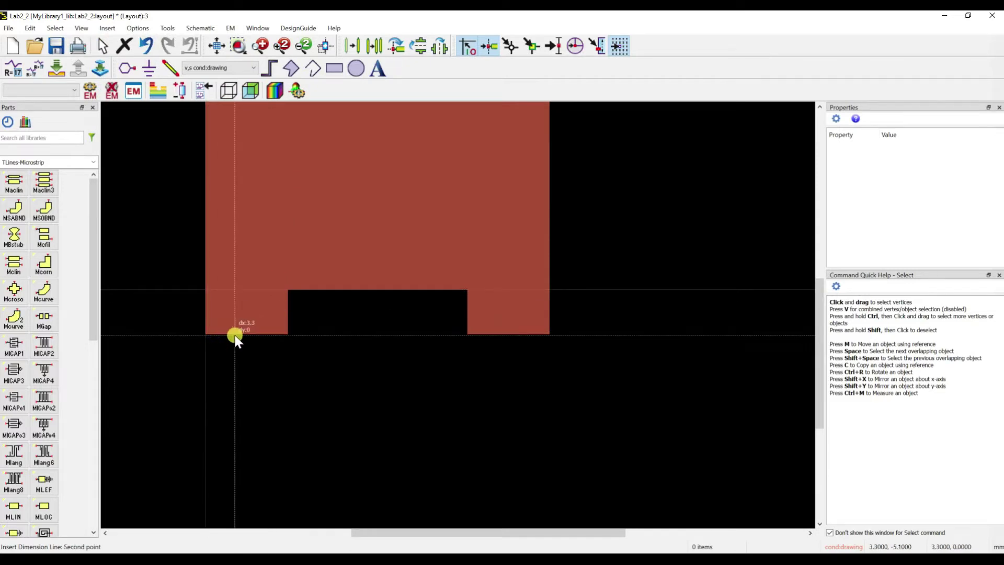
{"action": "left_click", "coordinate": [287, 334]}
{"action": "scroll", "coordinate": [287, 333], "scroll_direction": "up", "scroll_amount": 2}
{"action": "scroll", "coordinate": [436, 317], "scroll_direction": "up", "scroll_amount": 3}
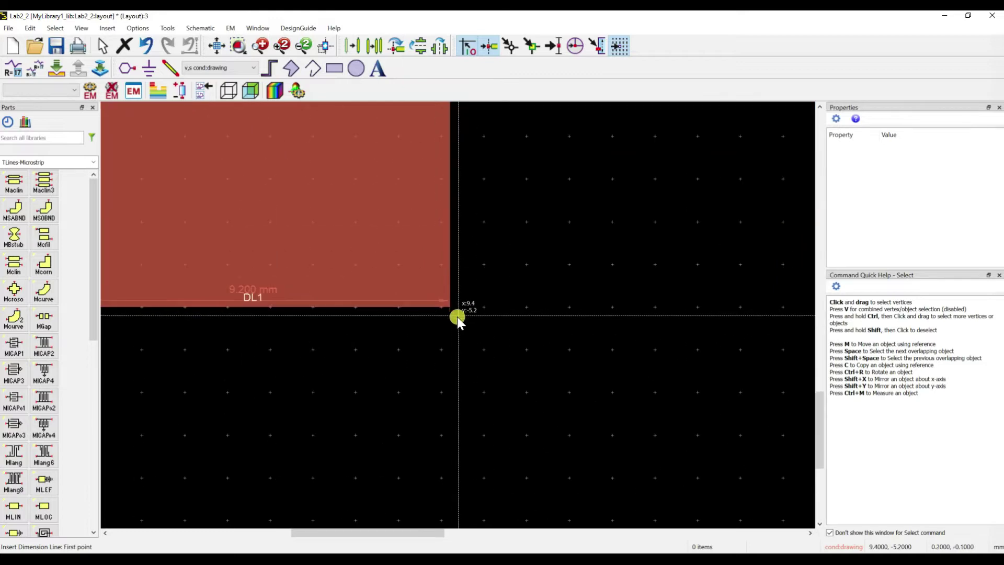
{"action": "scroll", "coordinate": [419, 314], "scroll_direction": "up", "scroll_amount": 2}
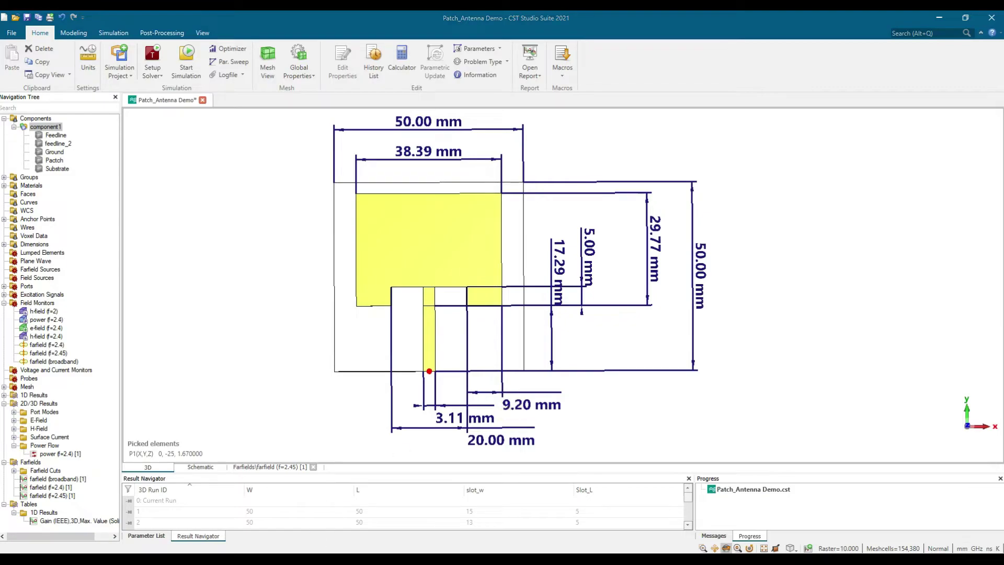
- Check the feed line and slot dimensions in the CST Studio Suite drawing and return to the ADS layout
{"action": "left_click", "coordinate": [585, 495]}
{"action": "scroll", "coordinate": [456, 300], "scroll_direction": "down", "scroll_amount": 3}
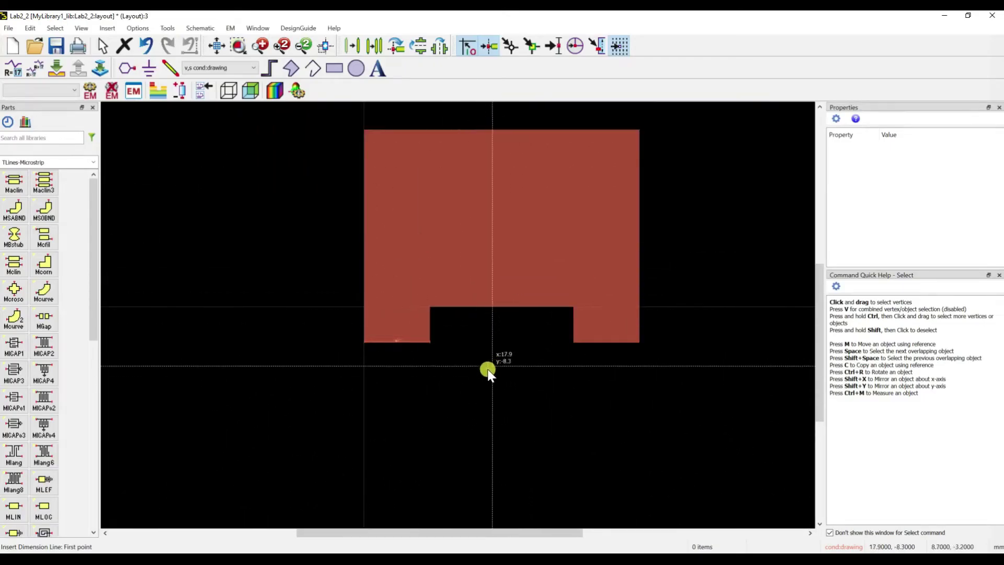
{"action": "key", "text": "alt+Tab"}
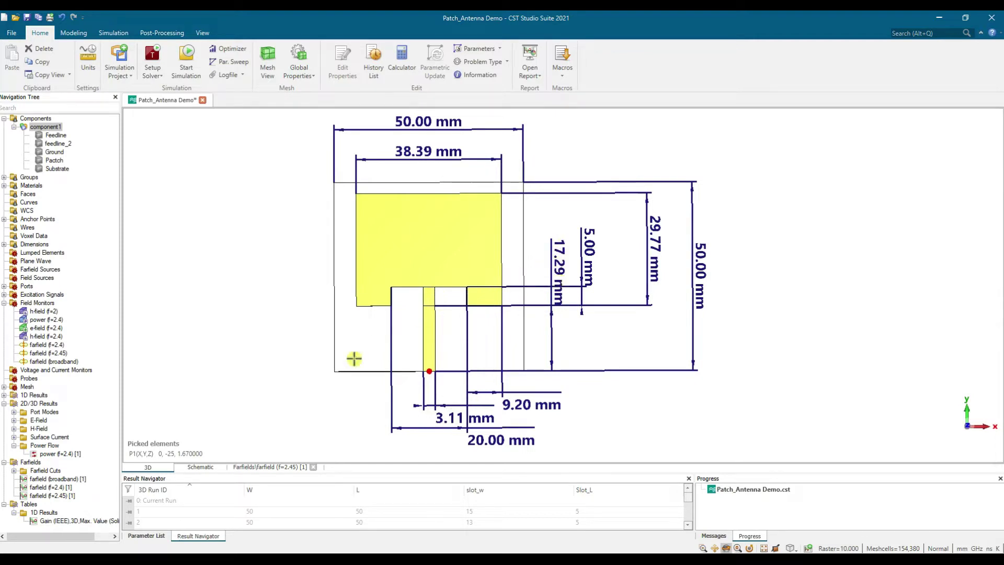
{"action": "left_click", "coordinate": [341, 525]}
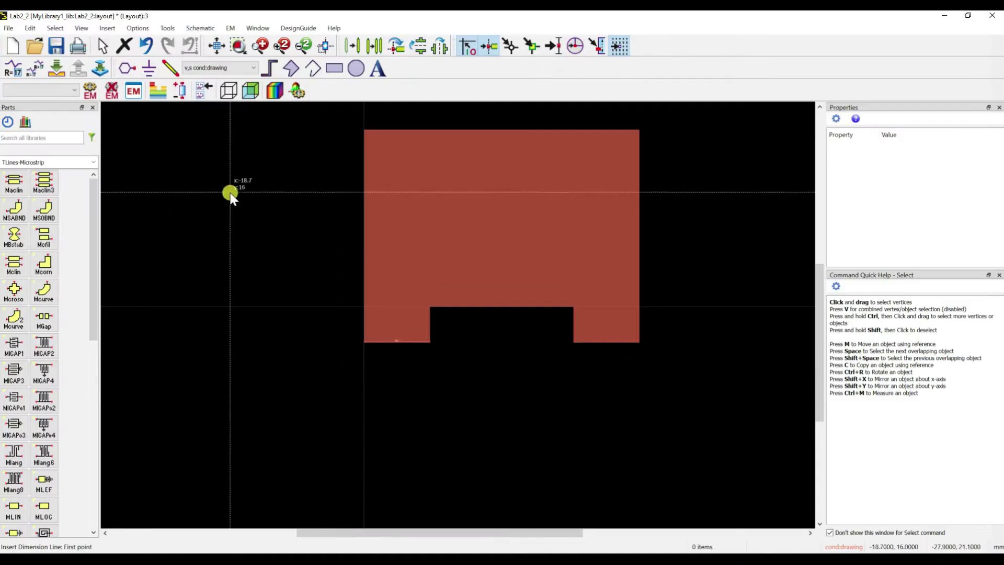
- Draw a feed line rectangle about 4.9 by 23.2 mm downward from the patch edge between the two lower tabs
{"action": "left_click", "coordinate": [335, 69]}
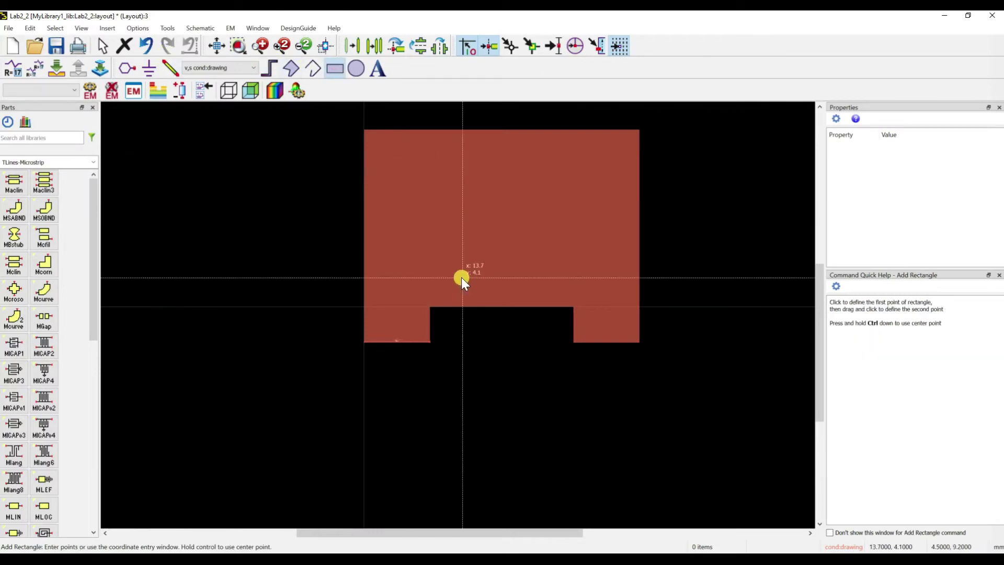
{"action": "left_click", "coordinate": [485, 306]}
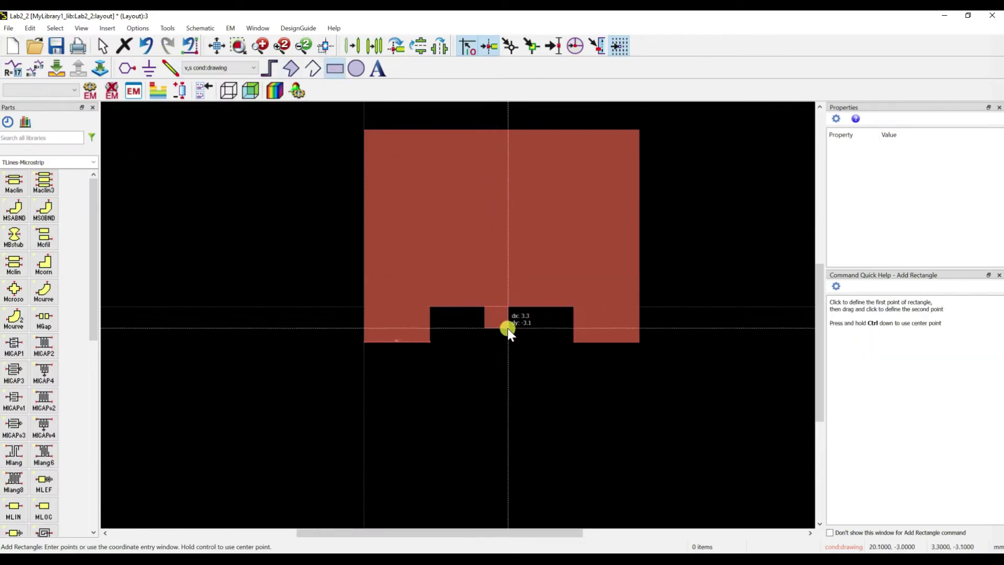
{"action": "left_click", "coordinate": [519, 472]}
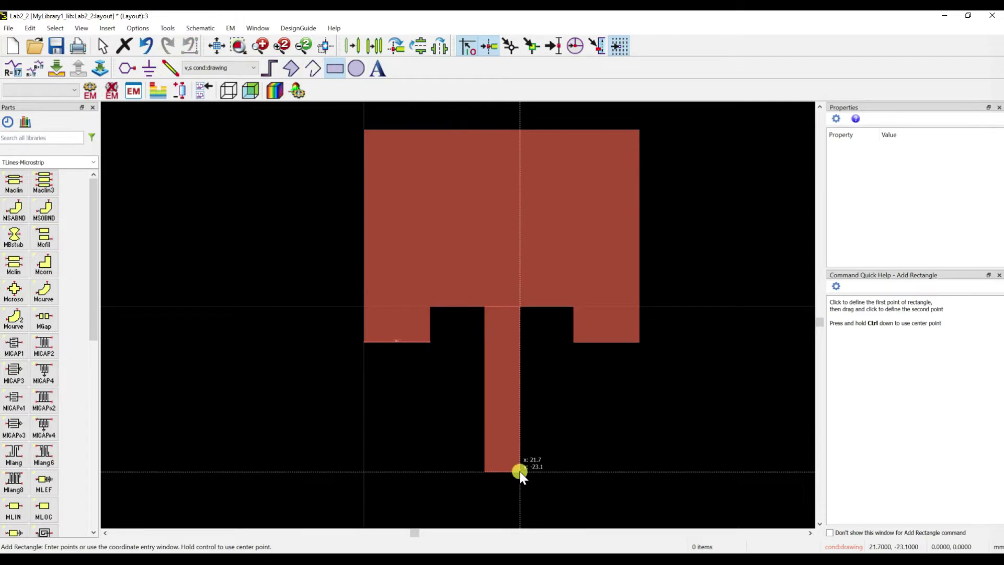
{"action": "key", "text": "Escape"}
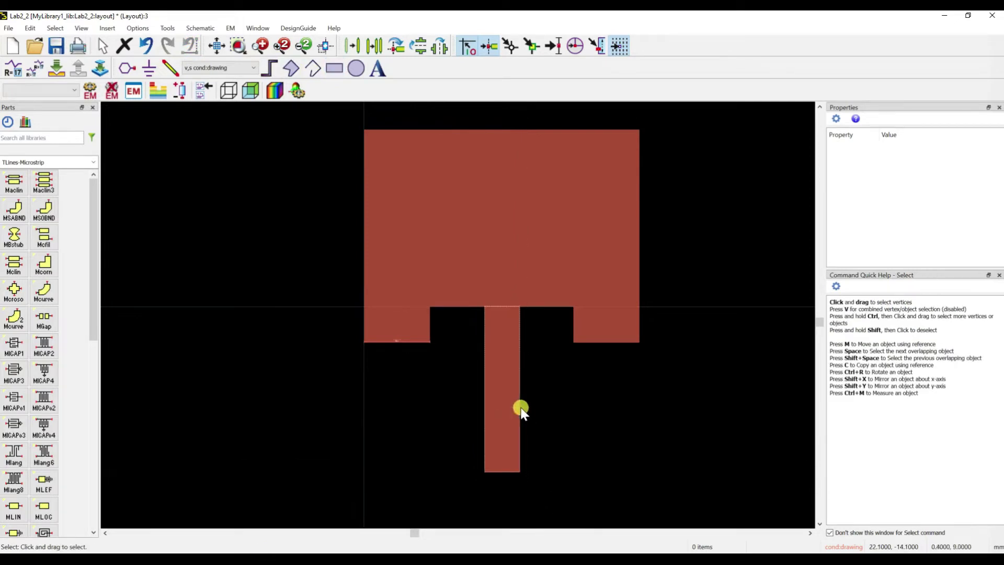
- Set the feed line rectangle's width to 3.11 mm and its height to 22.29 mm
{"action": "left_click", "coordinate": [508, 384]}
{"action": "left_click", "coordinate": [933, 230]}
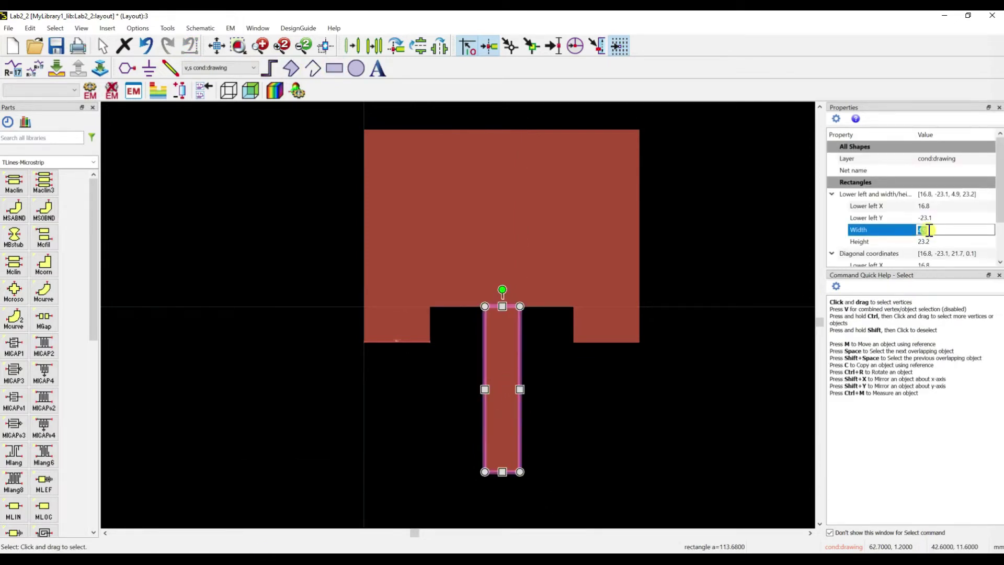
{"action": "type", "text": "3.11"}
{"action": "key", "text": "Return"}
{"action": "left_click", "coordinate": [930, 243]}
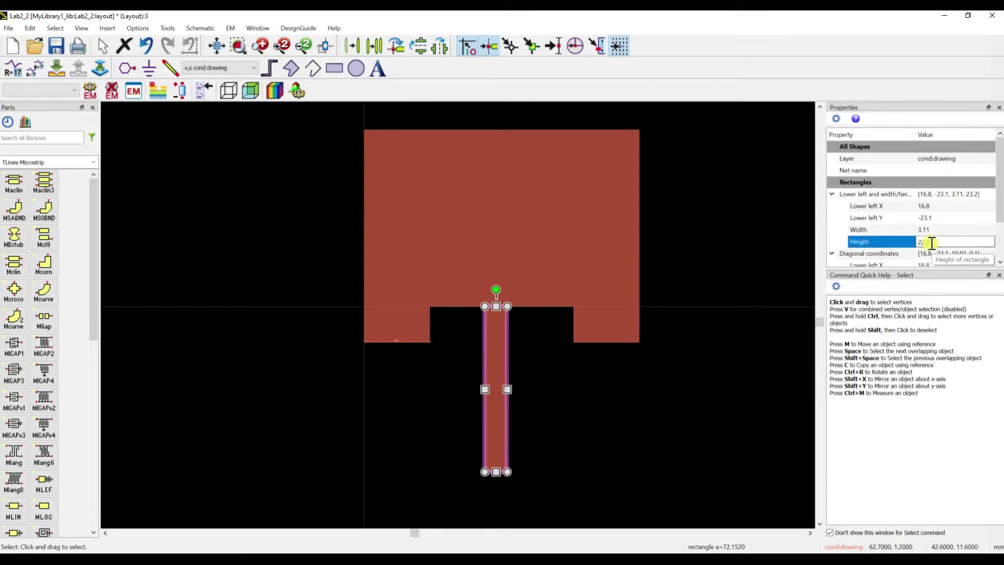
{"action": "key", "text": "Return"}
- Set the feed line rectangle's lower-left Y coordinate to -22.29
{"action": "left_click", "coordinate": [941, 205]}
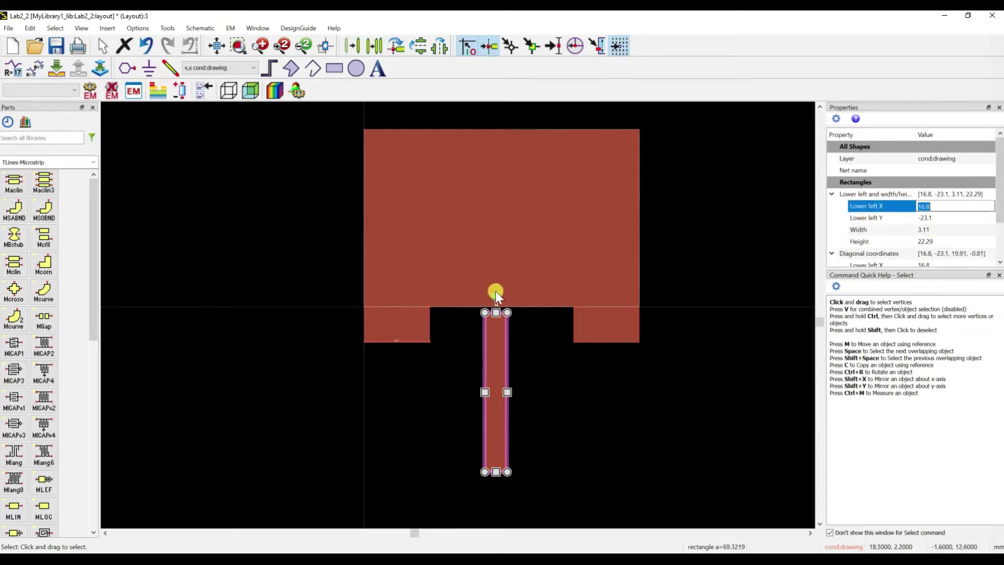
{"action": "left_click", "coordinate": [936, 218]}
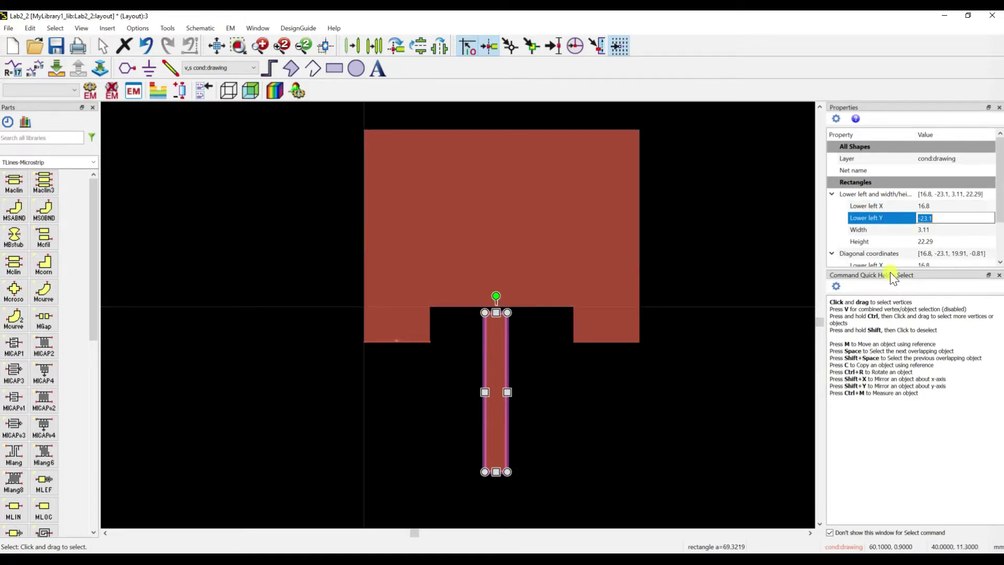
{"action": "type", "text": "-22.29"}
{"action": "key", "text": "Return"}
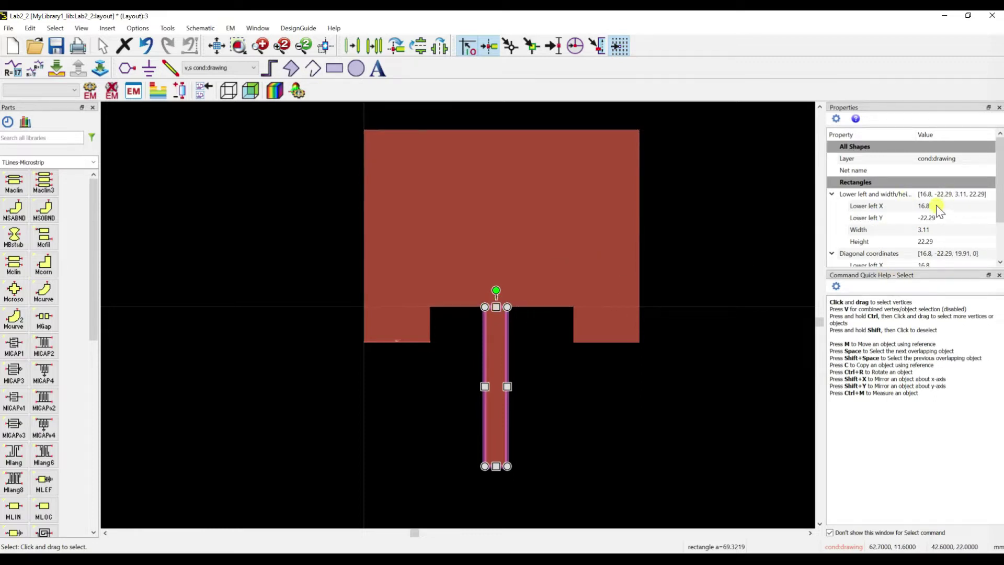
- Switch to CST Studio Suite and pick the feed line's upper-left corner to read its coordinates
{"action": "left_click", "coordinate": [934, 206]}
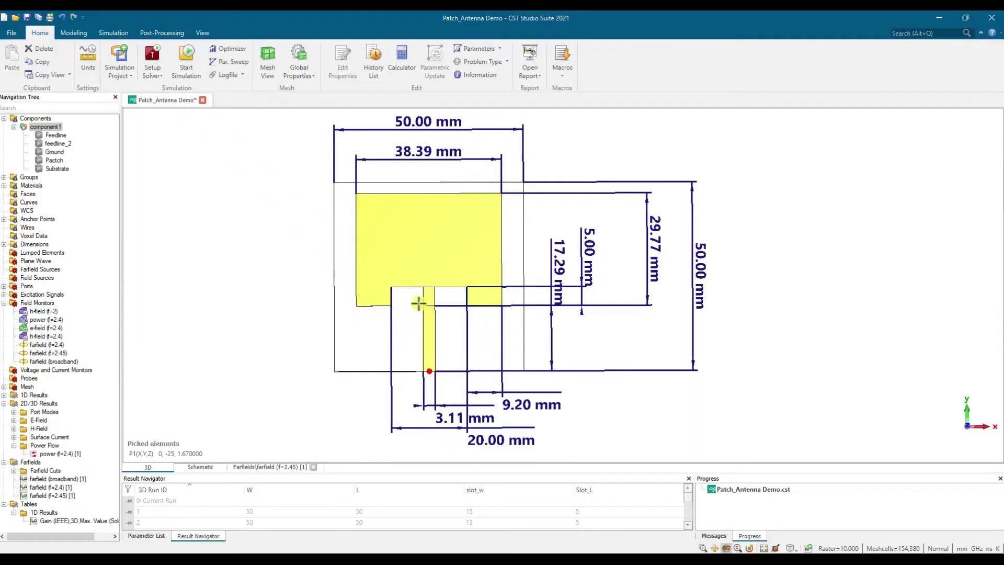
{"action": "scroll", "coordinate": [418, 303], "scroll_direction": "down", "scroll_amount": 1}
{"action": "key", "text": "s"}
{"action": "scroll", "coordinate": [421, 298], "scroll_direction": "up", "scroll_amount": 3}
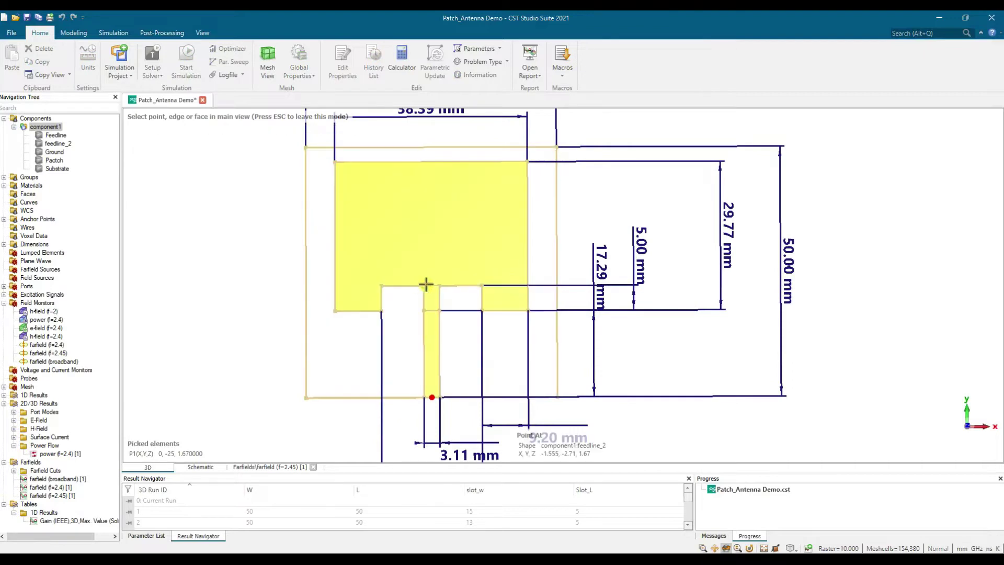
{"action": "left_click", "coordinate": [424, 285]}
{"action": "key", "text": "Escape"}
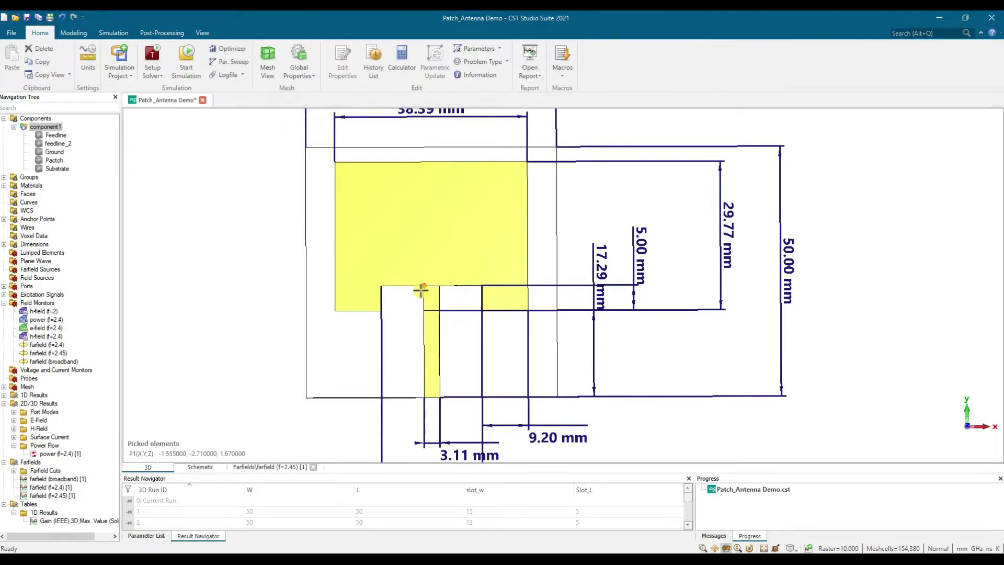
{"action": "scroll", "coordinate": [416, 164], "scroll_direction": "up", "scroll_amount": 2}
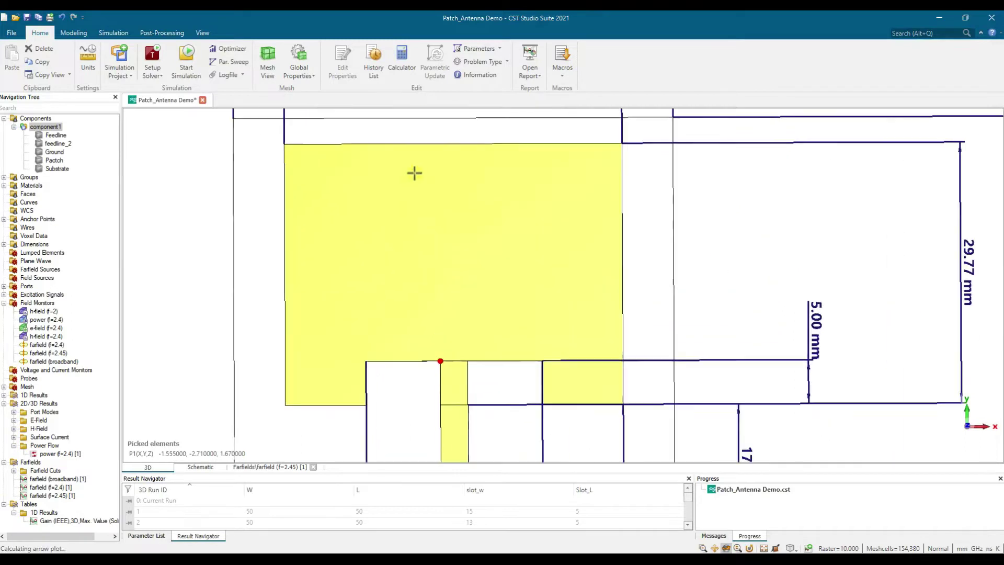
{"action": "scroll", "coordinate": [417, 157], "scroll_direction": "down", "scroll_amount": 4}
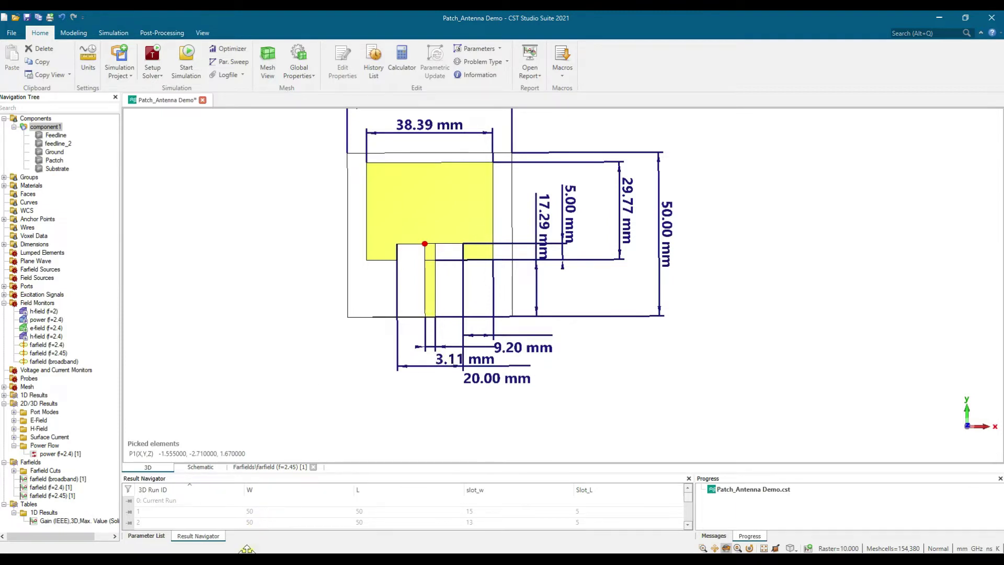
- Switch to the browser, calculate 38.39/2-3.11/2 in Google and select the result
{"action": "mouse_move", "coordinate": [245, 553]}
{"action": "left_click", "coordinate": [293, 520]}
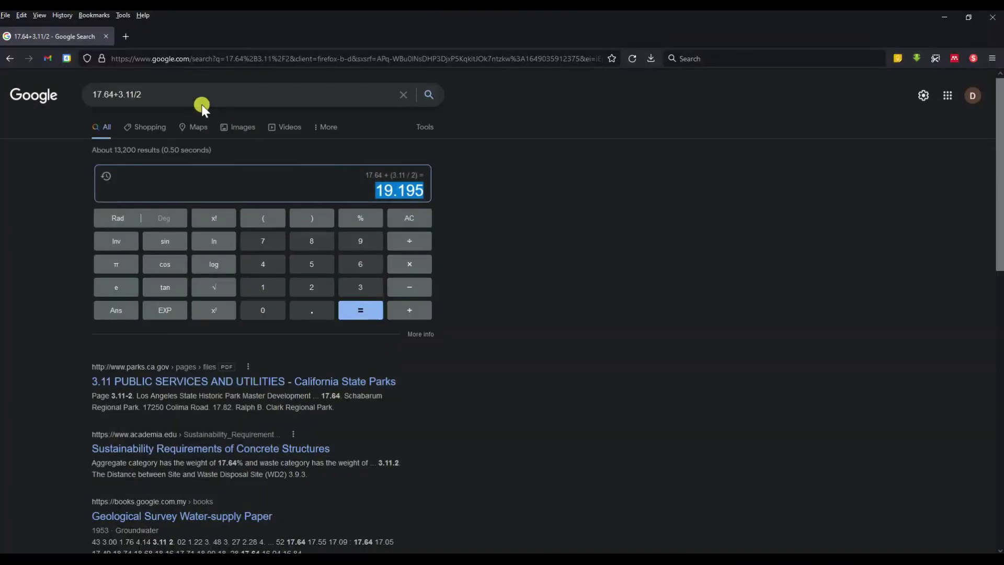
{"action": "left_click_drag", "start_coordinate": [143, 94], "coordinate": [74, 97]}
{"action": "type", "text": "38."}
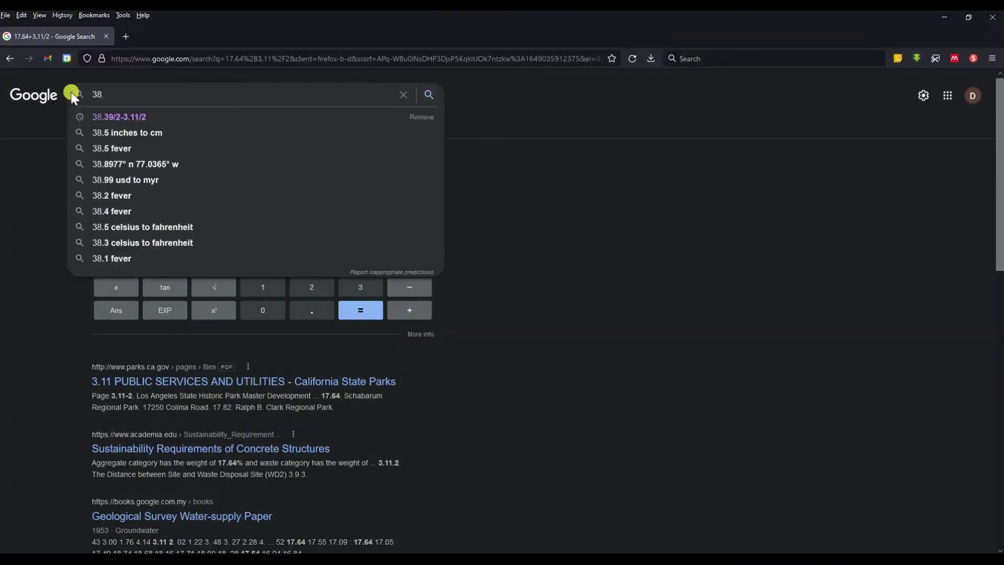
{"action": "type", "text": "39"}
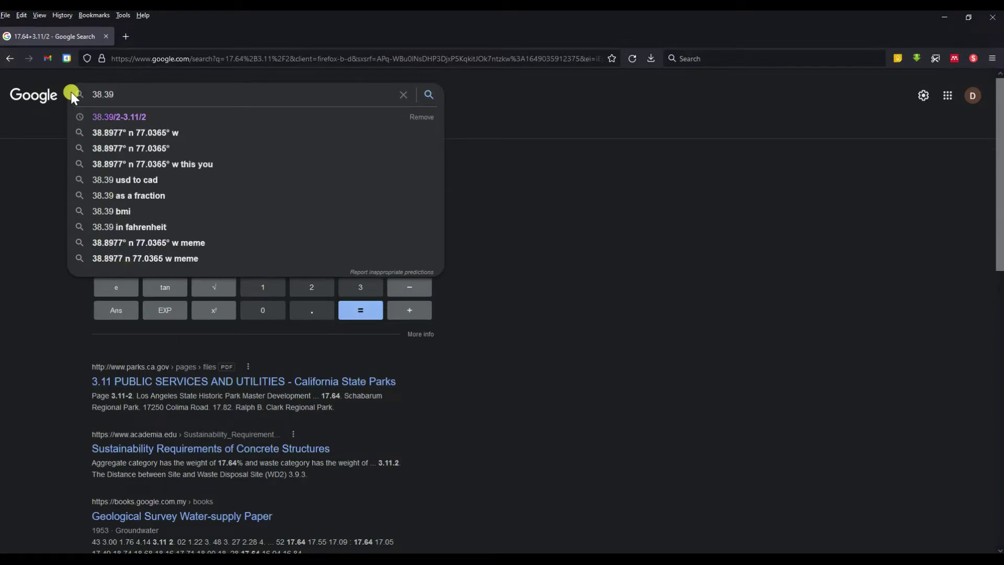
{"action": "type", "text": "/2-"}
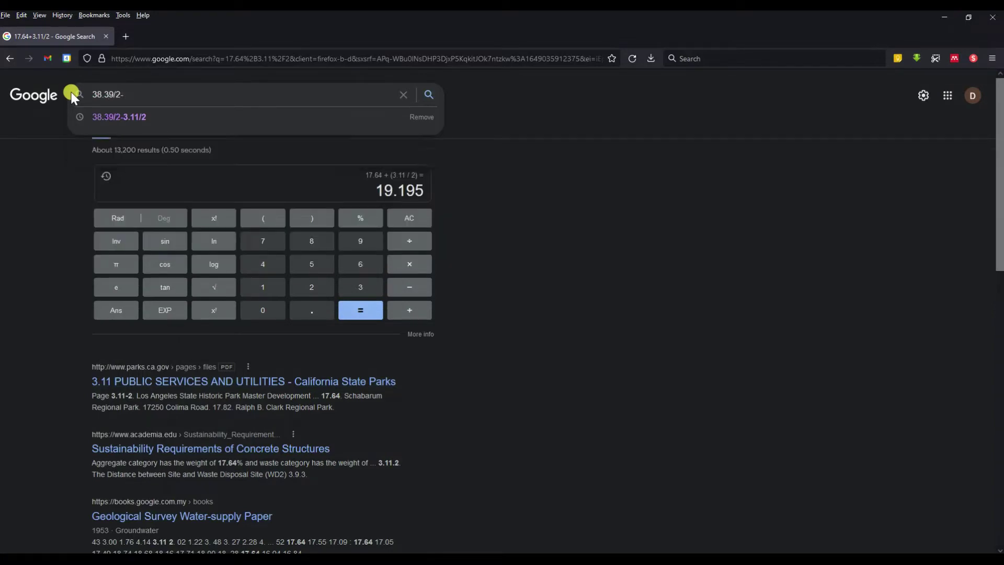
{"action": "key", "text": "Down"}
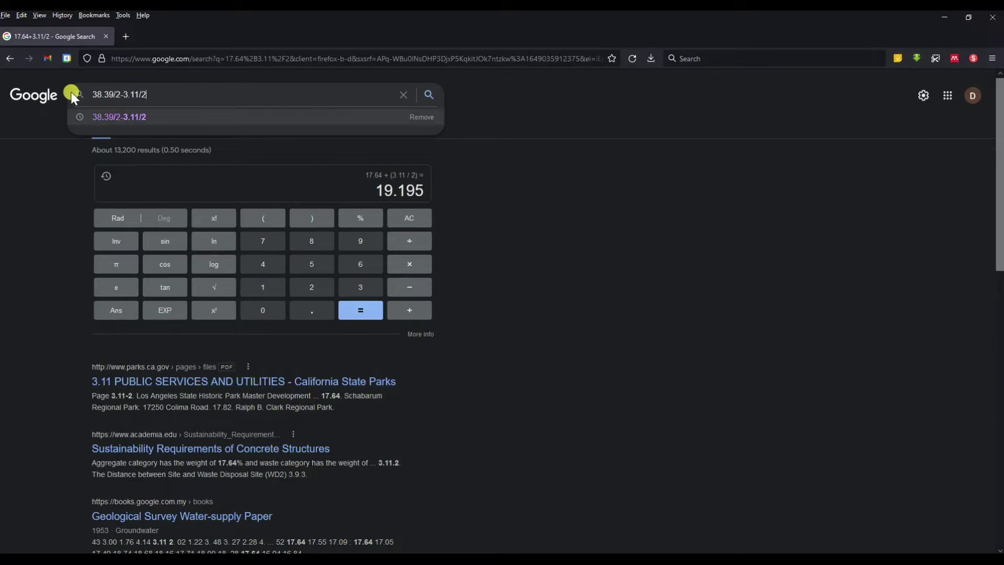
{"action": "key", "text": "Return"}
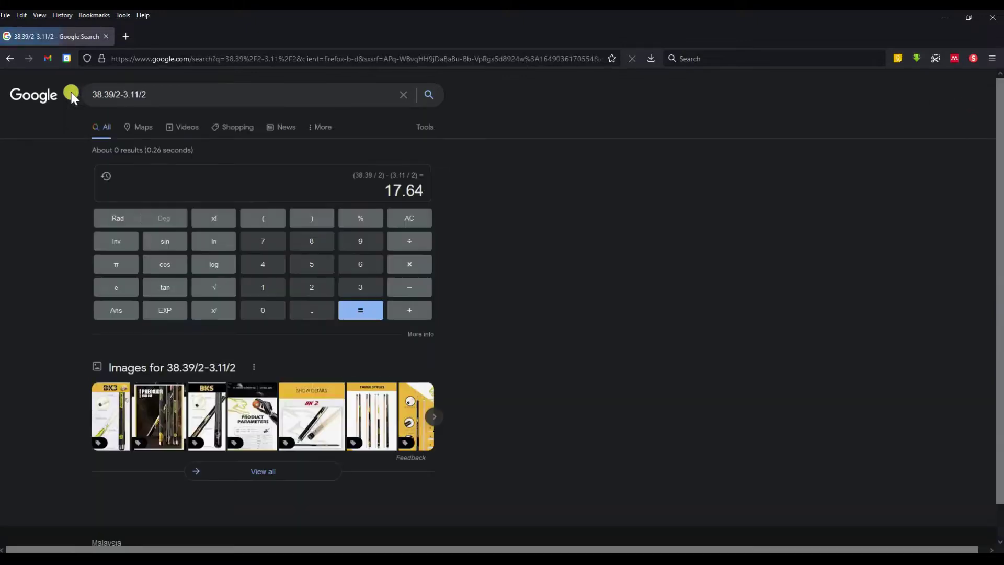
{"action": "left_click_drag", "start_coordinate": [386, 193], "coordinate": [425, 202]}
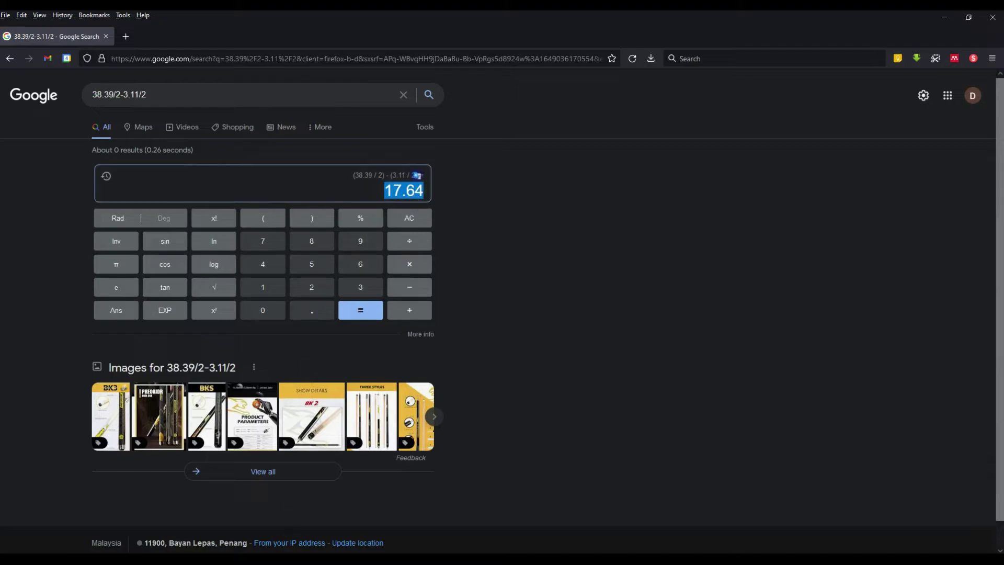
- Return to the ADS layout and set the feed line's lower-left X coordinate to 17.64
{"action": "left_click", "coordinate": [294, 558]}
{"action": "left_click", "coordinate": [349, 520]}
{"action": "left_click", "coordinate": [934, 206]}
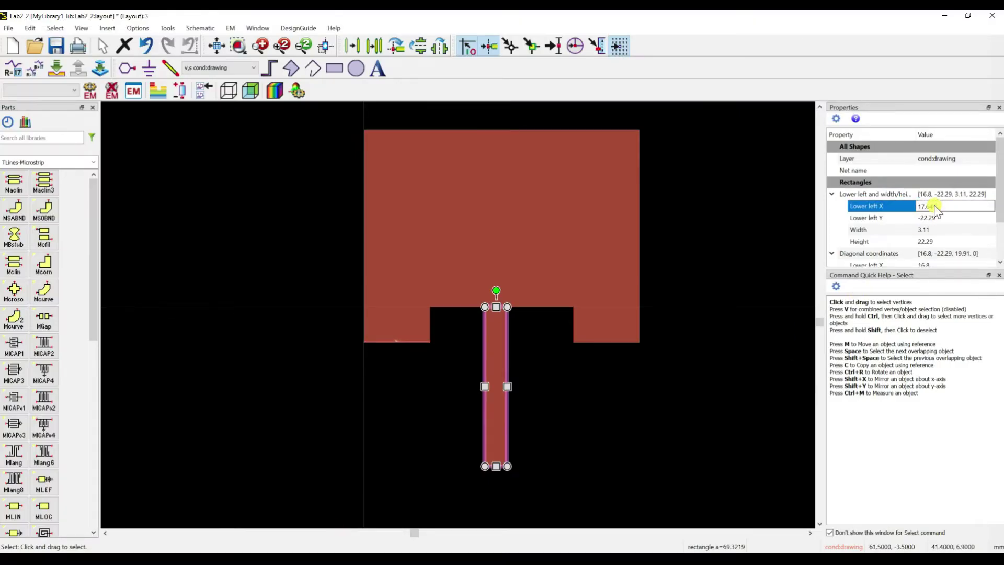
{"action": "key", "text": "Return"}
{"action": "left_click", "coordinate": [550, 410]}
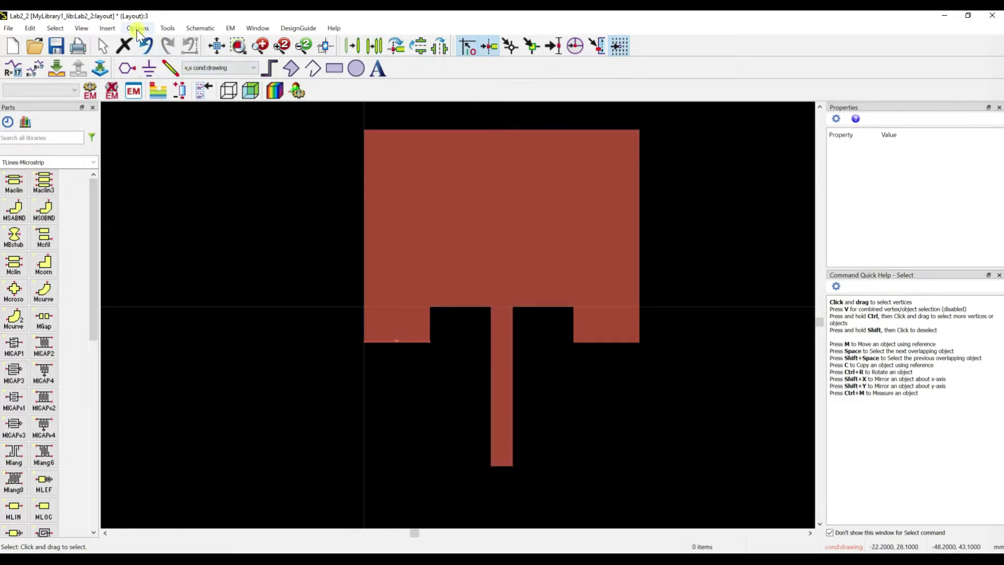
- Add dimension lines across the upper edges of both slots, from each lower tab to the feed line
{"action": "left_click", "coordinate": [107, 27]}
{"action": "left_click", "coordinate": [134, 315]}
{"action": "left_click", "coordinate": [430, 306]}
{"action": "left_click_drag", "start_coordinate": [429, 307], "coordinate": [489, 306]}
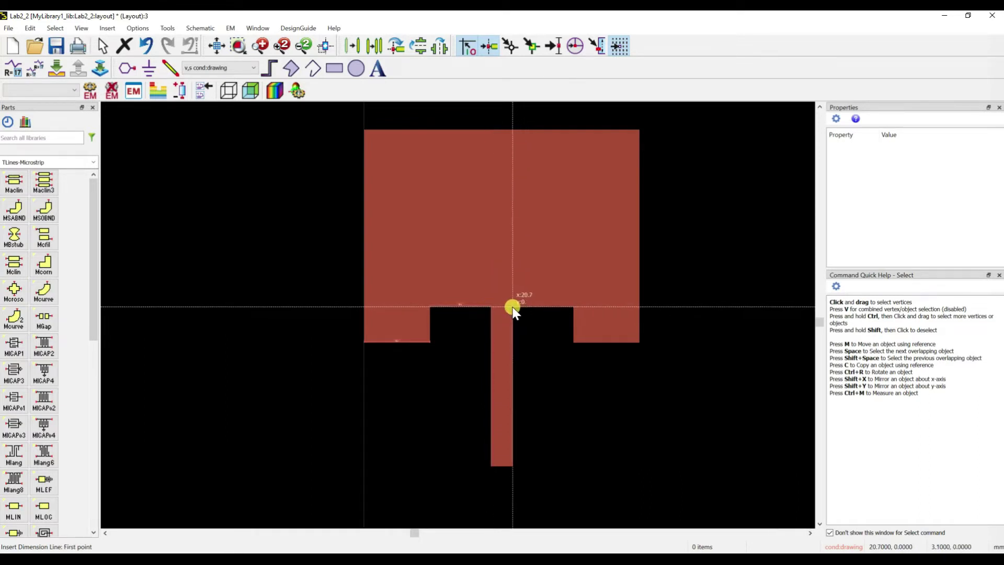
{"action": "left_click", "coordinate": [516, 307]}
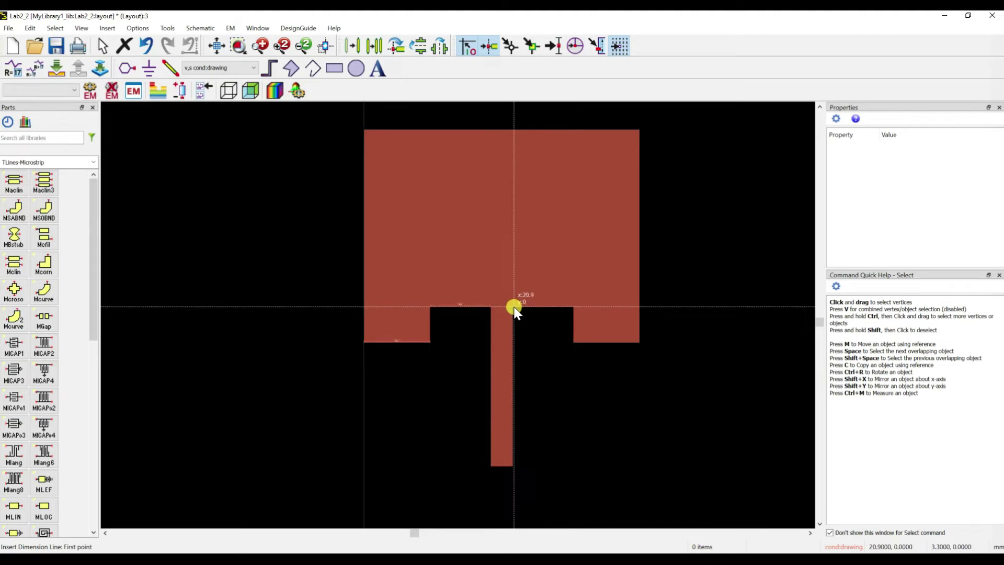
{"action": "left_click", "coordinate": [573, 306]}
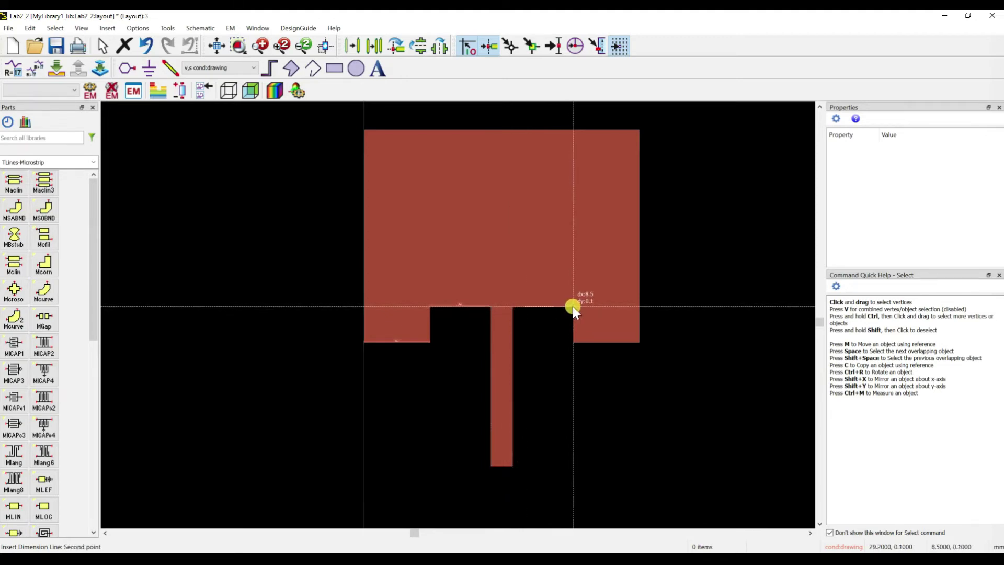
{"action": "key", "text": "Escape"}
- Inspect both slot dimensions and stretch the right slot's dimension line so its inner end aligns with the feed line's edge
{"action": "scroll", "coordinate": [562, 310], "scroll_direction": "up", "scroll_amount": 8}
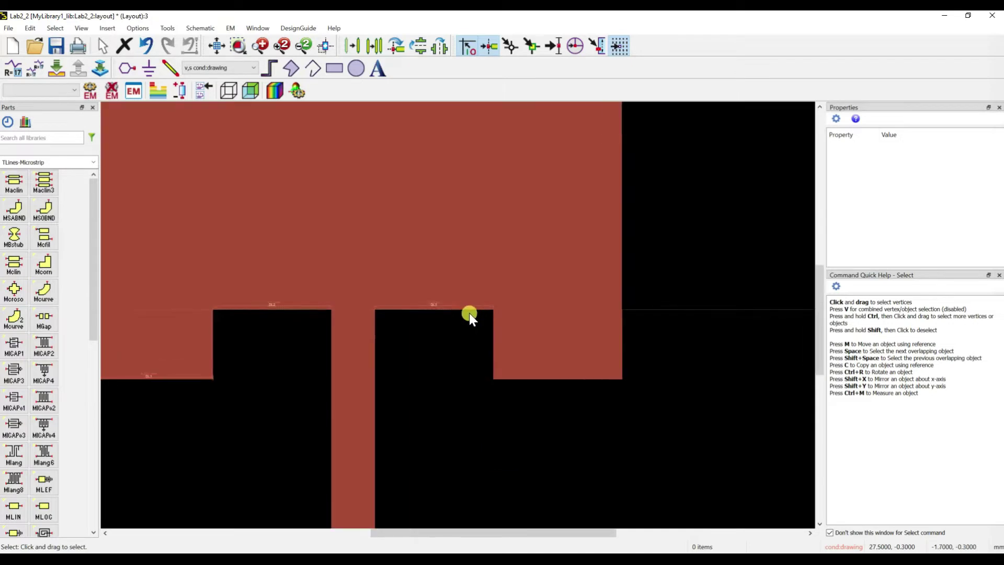
{"action": "scroll", "coordinate": [444, 306], "scroll_direction": "down", "scroll_amount": 2}
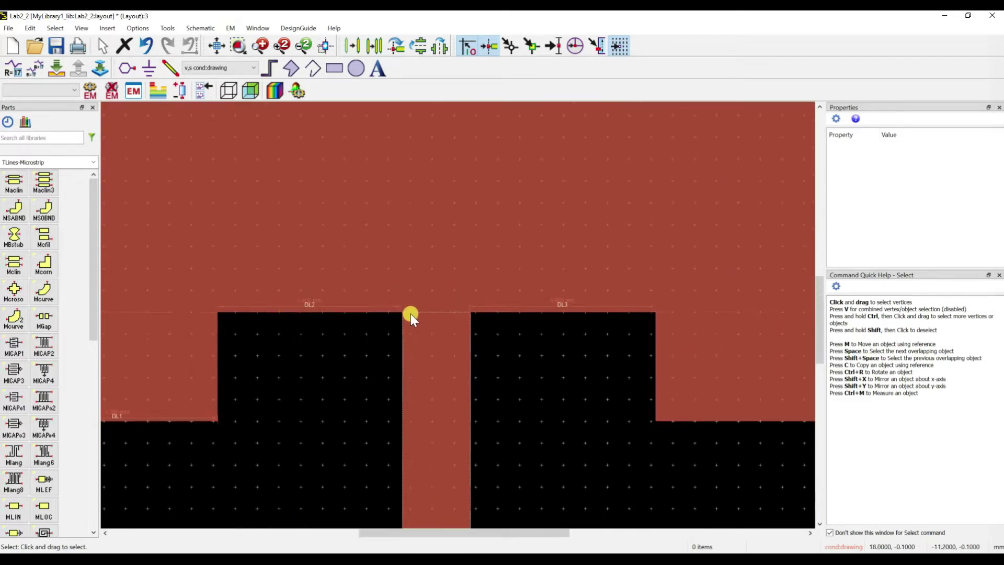
{"action": "scroll", "coordinate": [453, 316], "scroll_direction": "up", "scroll_amount": 2}
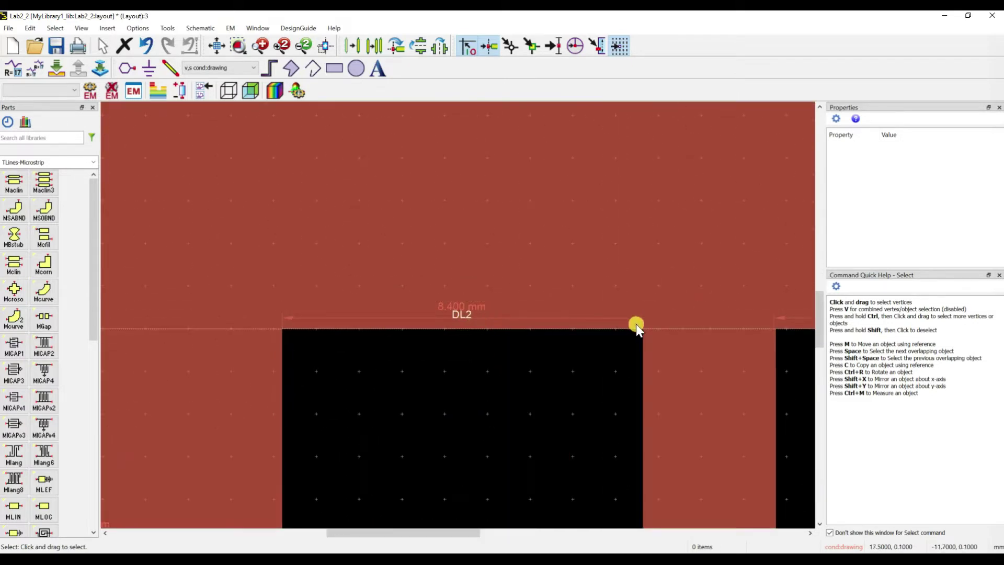
{"action": "scroll", "coordinate": [708, 327], "scroll_direction": "down", "scroll_amount": 2}
{"action": "scroll", "coordinate": [700, 321], "scroll_direction": "up", "scroll_amount": 1}
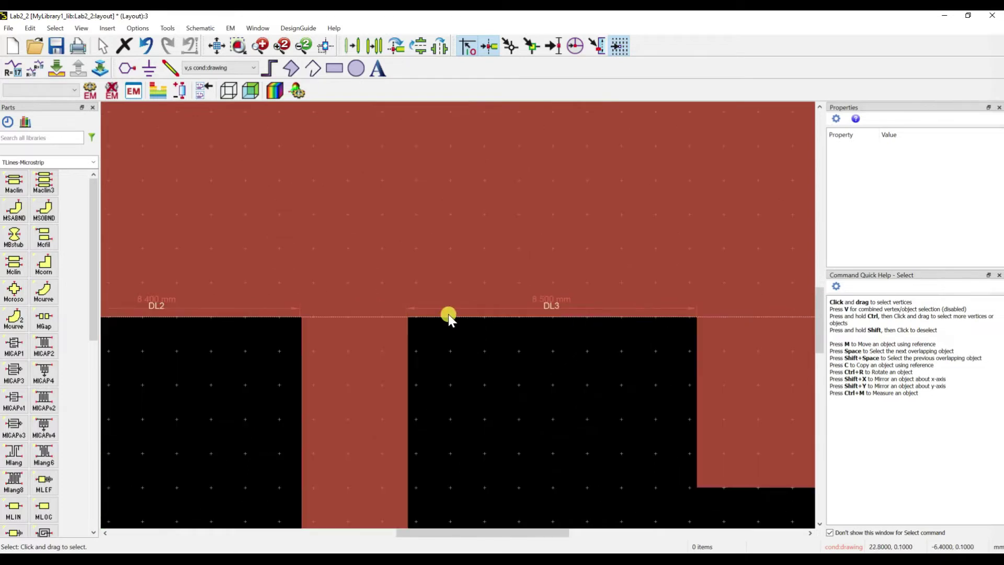
{"action": "left_click", "coordinate": [408, 311]}
{"action": "left_click", "coordinate": [409, 309]}
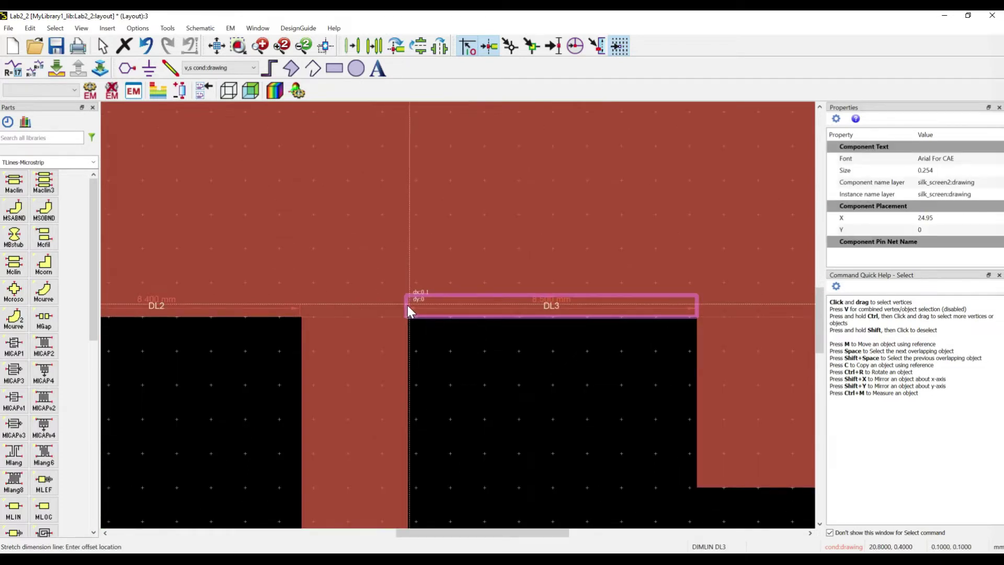
{"action": "left_click_drag", "start_coordinate": [407, 309], "coordinate": [434, 335]}
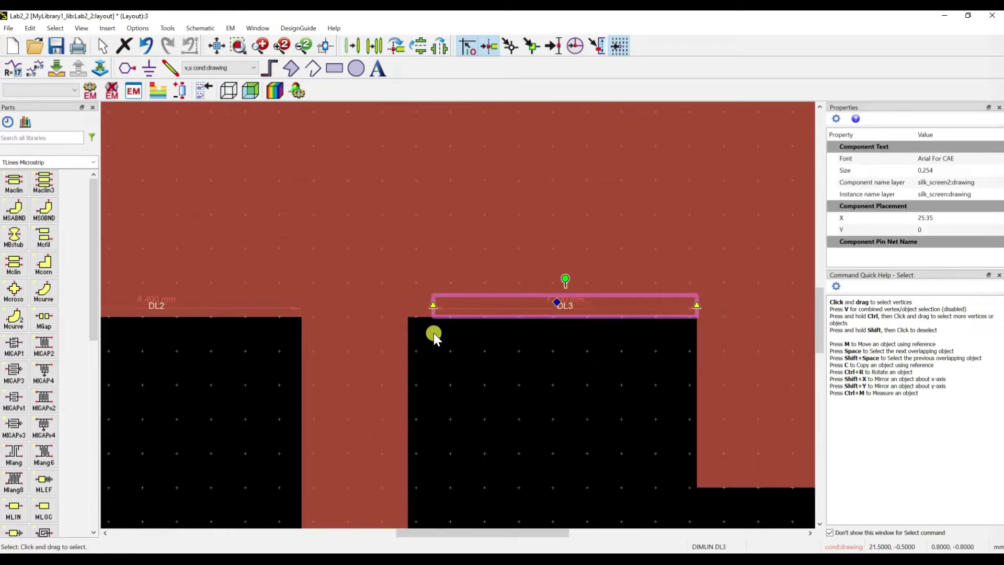
{"action": "left_click", "coordinate": [434, 309]}
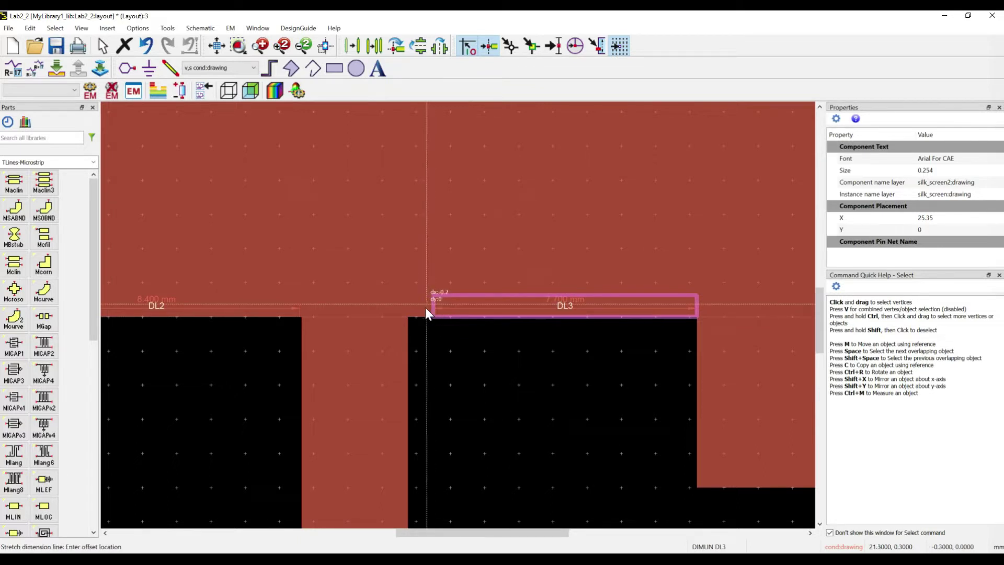
{"action": "left_click", "coordinate": [408, 309]}
{"action": "left_click", "coordinate": [495, 336]}
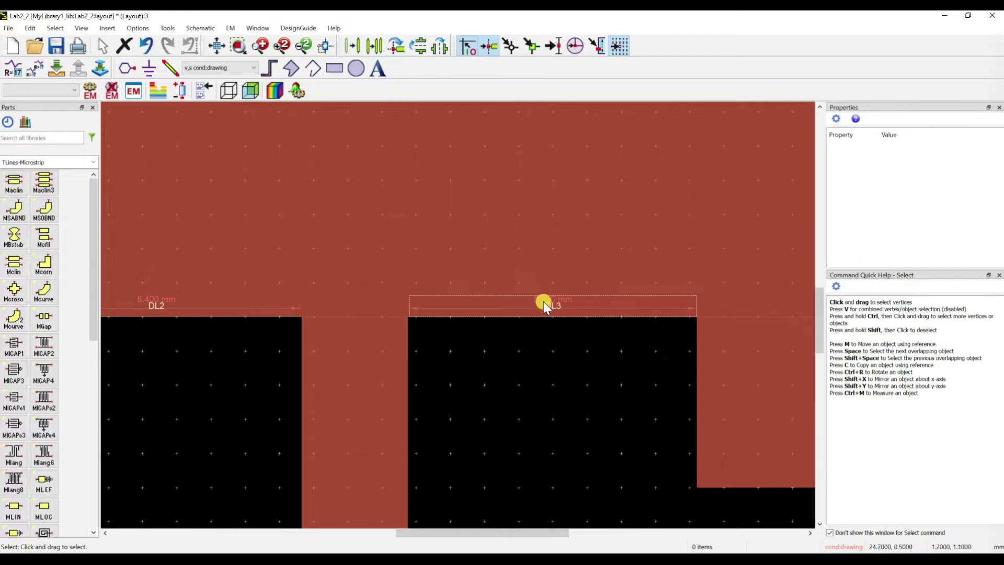
- Switch to CST Studio Suite and examine the port location on the patch antenna model in 3D
{"action": "scroll", "coordinate": [445, 332], "scroll_direction": "down", "scroll_amount": 1}
{"action": "scroll", "coordinate": [494, 324], "scroll_direction": "down", "scroll_amount": 5}
{"action": "scroll", "coordinate": [464, 324], "scroll_direction": "up", "scroll_amount": 2}
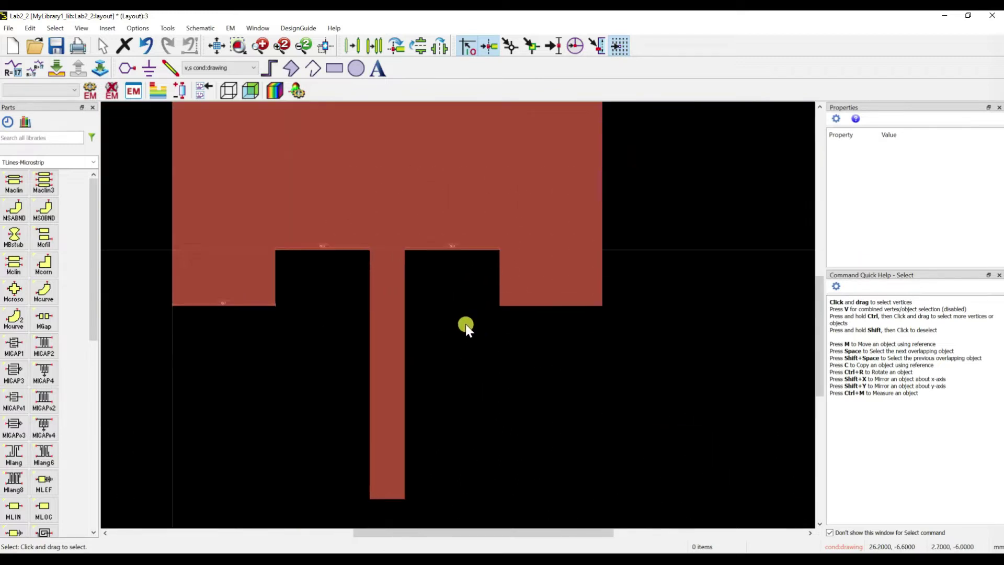
{"action": "scroll", "coordinate": [455, 319], "scroll_direction": "down", "scroll_amount": 2}
{"action": "scroll", "coordinate": [451, 318], "scroll_direction": "down", "scroll_amount": 2}
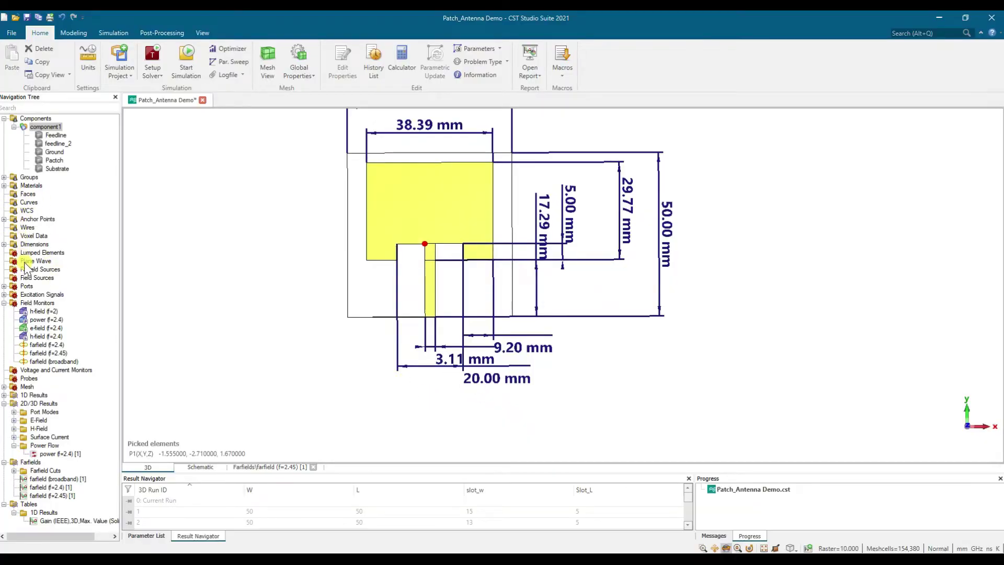
{"action": "left_click", "coordinate": [26, 286]}
{"action": "left_click_drag", "start_coordinate": [410, 329], "coordinate": [433, 280]}
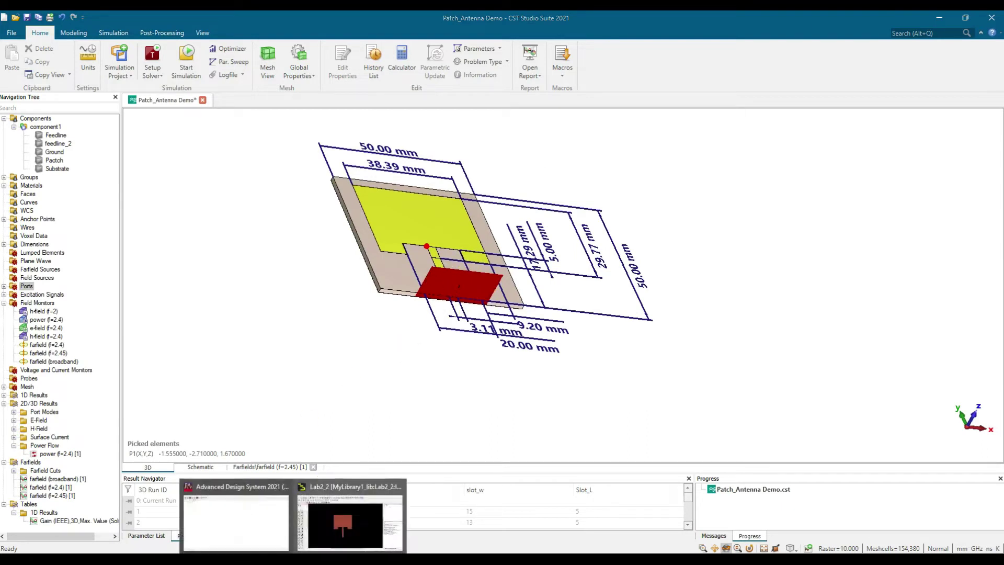
- Return to the ADS layout and place a dot pin, rotated to point upward, at the center of the feed line's lower end
{"action": "left_click", "coordinate": [366, 517]}
{"action": "left_click", "coordinate": [124, 66]}
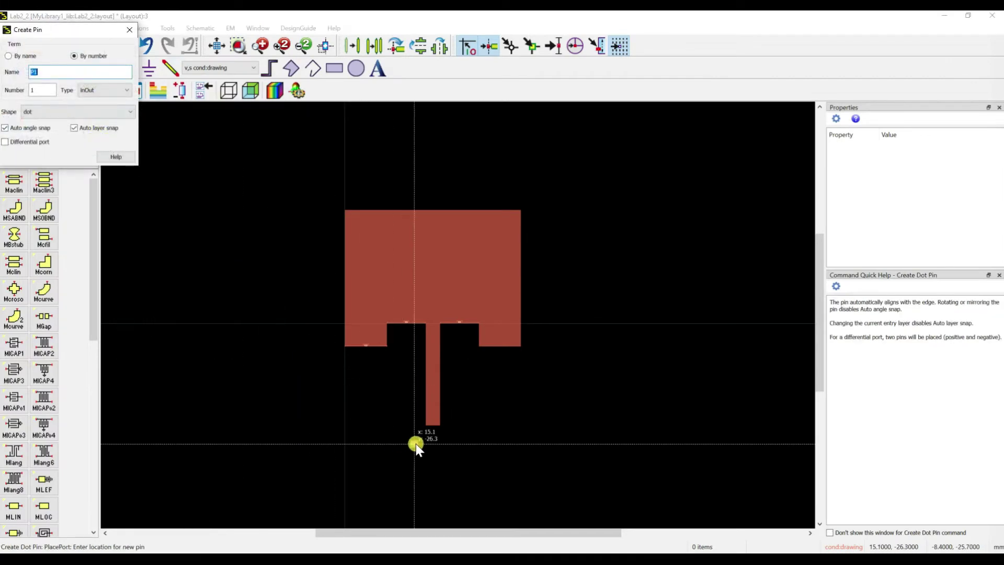
{"action": "scroll", "coordinate": [418, 432], "scroll_direction": "up", "scroll_amount": 4}
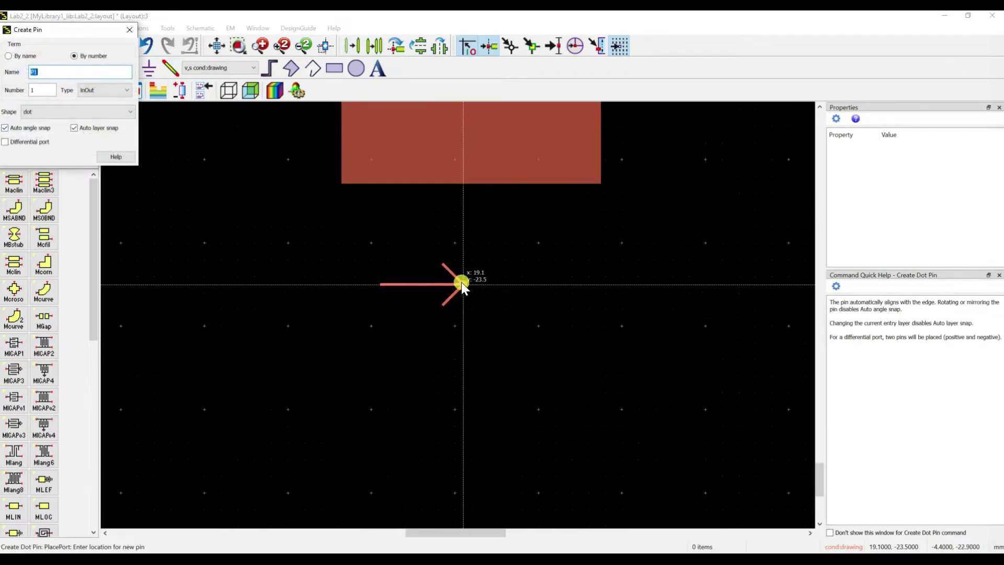
{"action": "key", "text": "ctrl+r"}
{"action": "key", "text": "ctrl+r"}
{"action": "key", "text": "ctrl+r"}
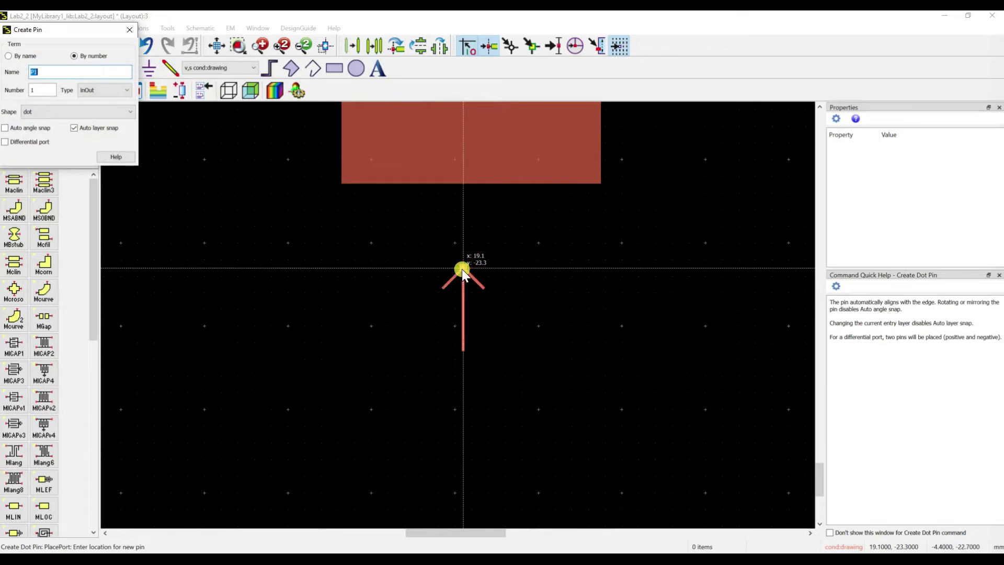
{"action": "scroll", "coordinate": [464, 186], "scroll_direction": "up", "scroll_amount": 3}
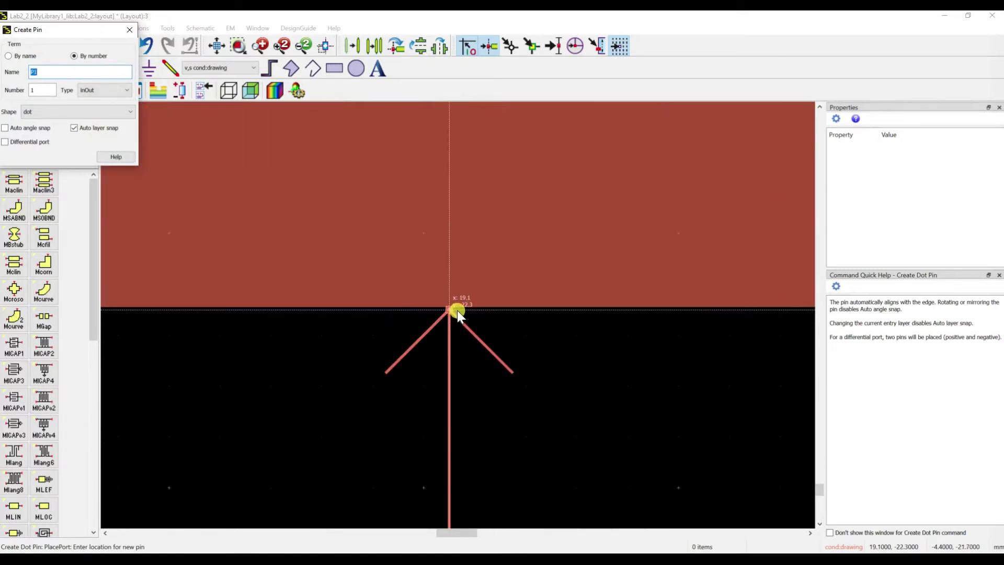
{"action": "scroll", "coordinate": [453, 305], "scroll_direction": "up", "scroll_amount": 2}
{"action": "scroll", "coordinate": [455, 323], "scroll_direction": "up", "scroll_amount": 1}
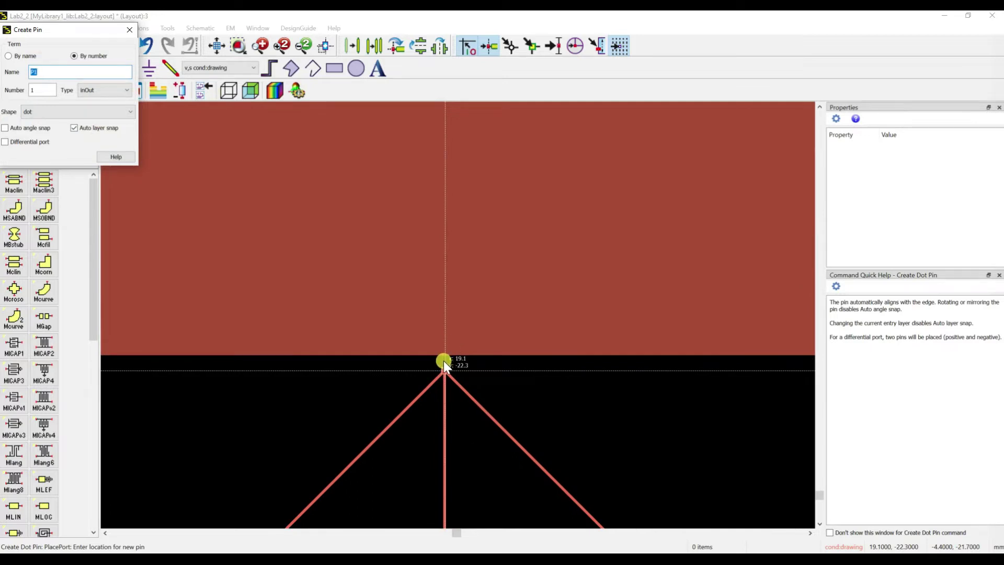
{"action": "left_click", "coordinate": [442, 277]}
{"action": "key", "text": "Escape"}
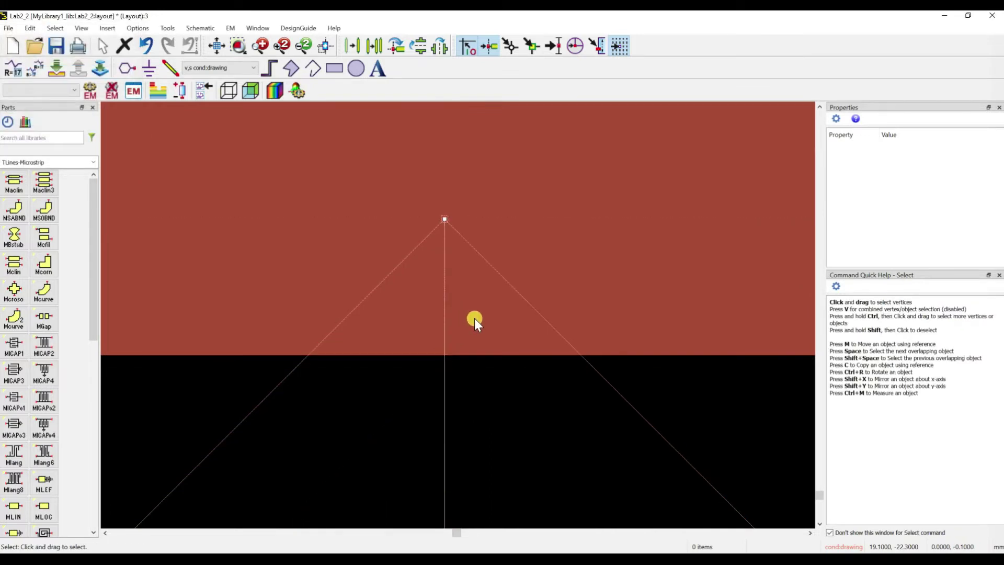
- Check the placed pin's properties and its position at the end of the feed line within the full antenna layout
{"action": "double_click", "coordinate": [499, 442]}
{"action": "left_click", "coordinate": [104, 129]}
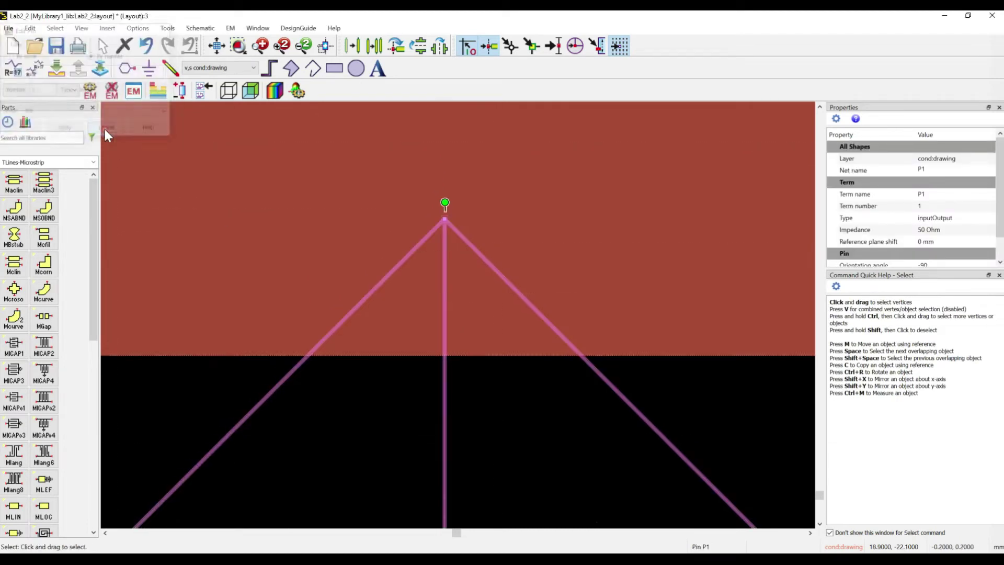
{"action": "scroll", "coordinate": [455, 313], "scroll_direction": "down", "scroll_amount": 3}
{"action": "scroll", "coordinate": [491, 243], "scroll_direction": "down", "scroll_amount": 5}
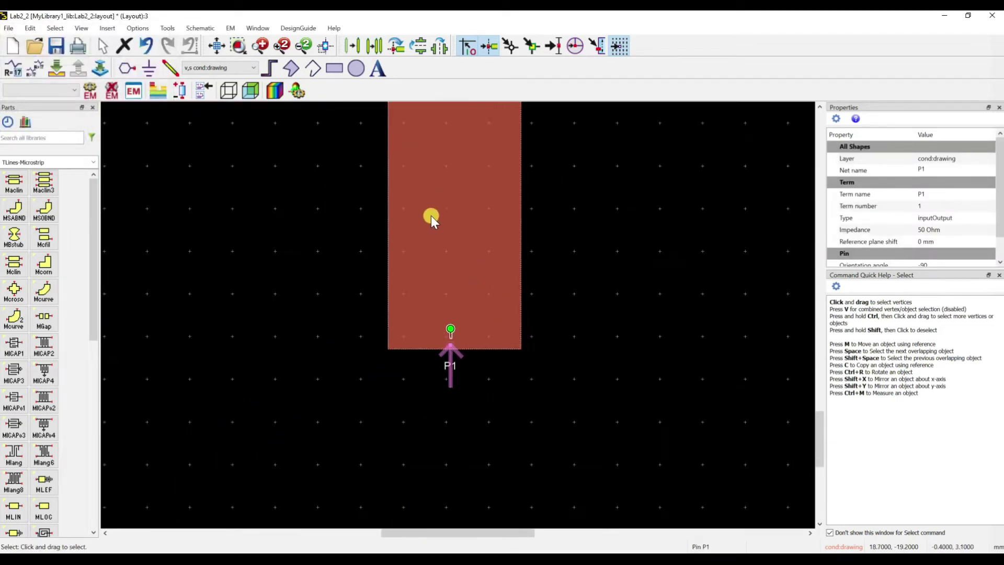
{"action": "scroll", "coordinate": [458, 311], "scroll_direction": "up", "scroll_amount": 5}
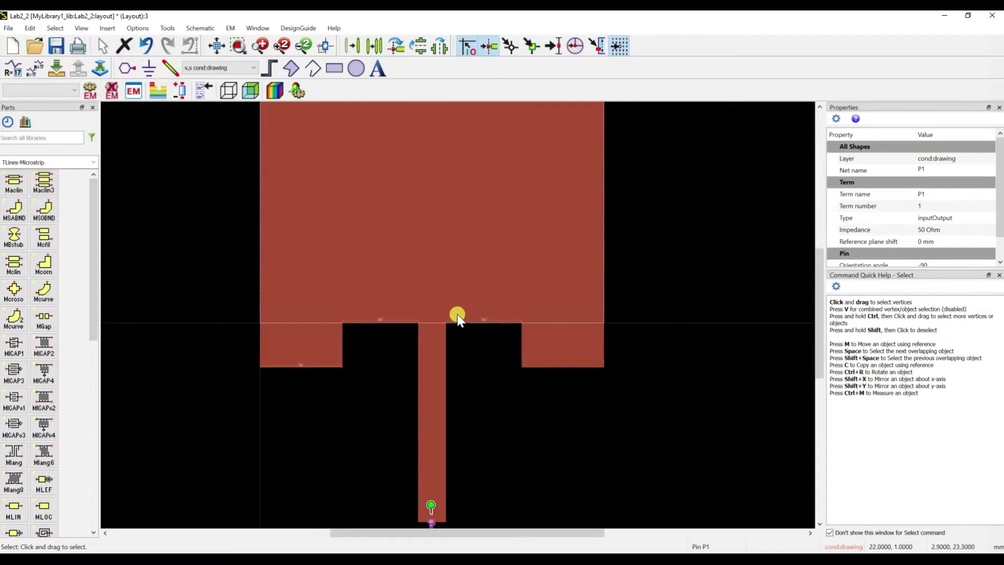
{"action": "scroll", "coordinate": [456, 314], "scroll_direction": "down", "scroll_amount": 1}
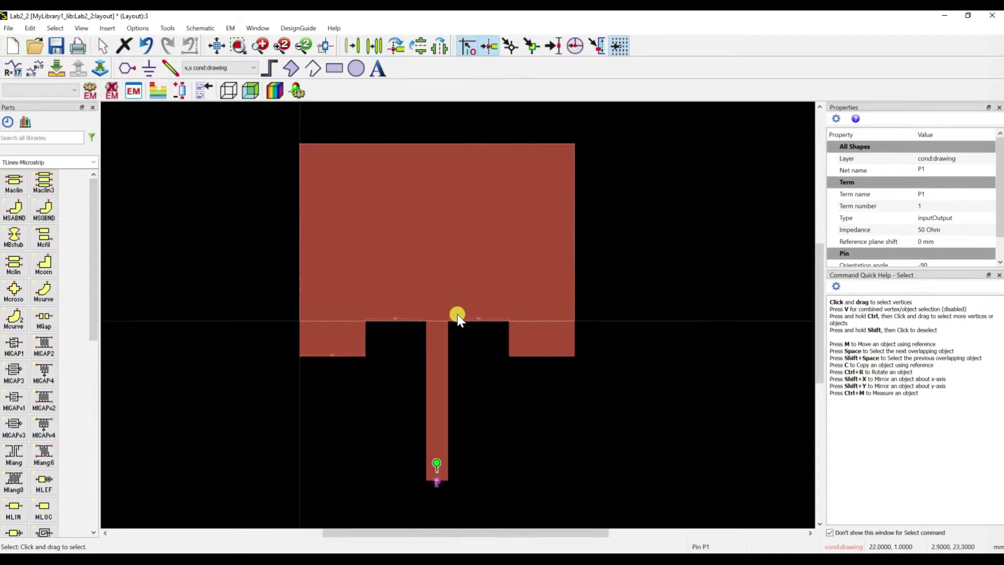
- Create an EM setup view named emSetup for the layout, using the supplied Antenna template
{"action": "left_click", "coordinate": [87, 92]}
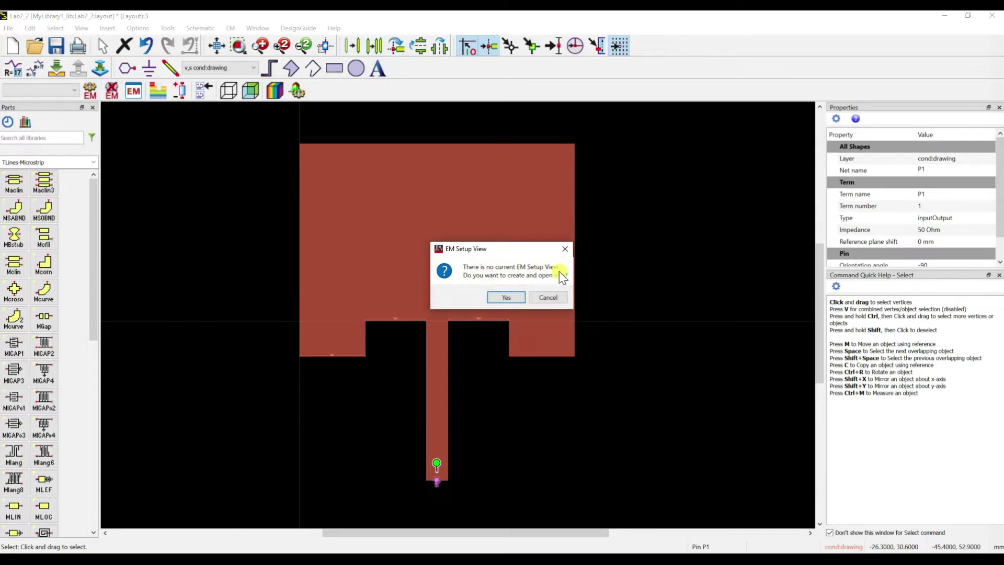
{"action": "left_click", "coordinate": [503, 298]}
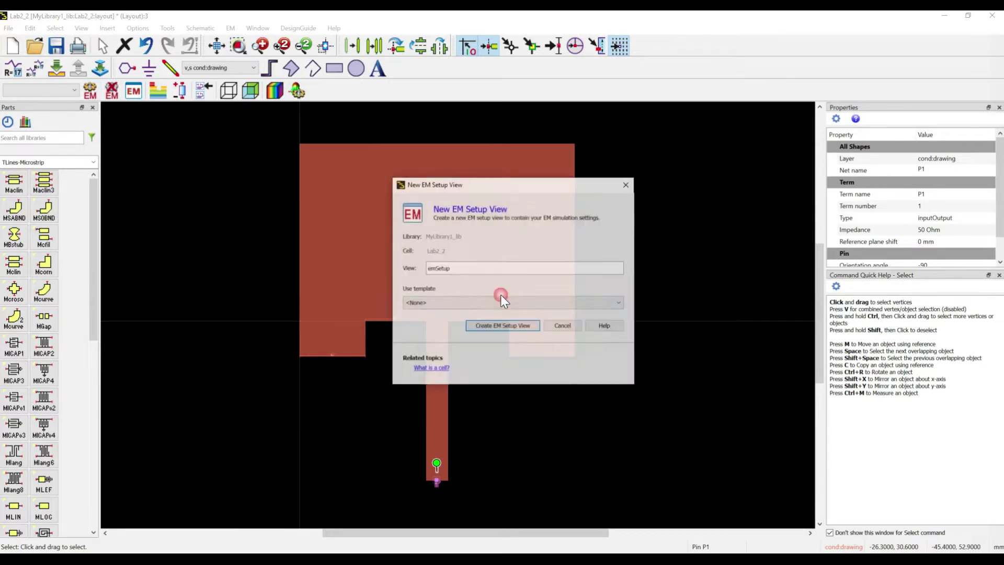
{"action": "left_click", "coordinate": [482, 302]}
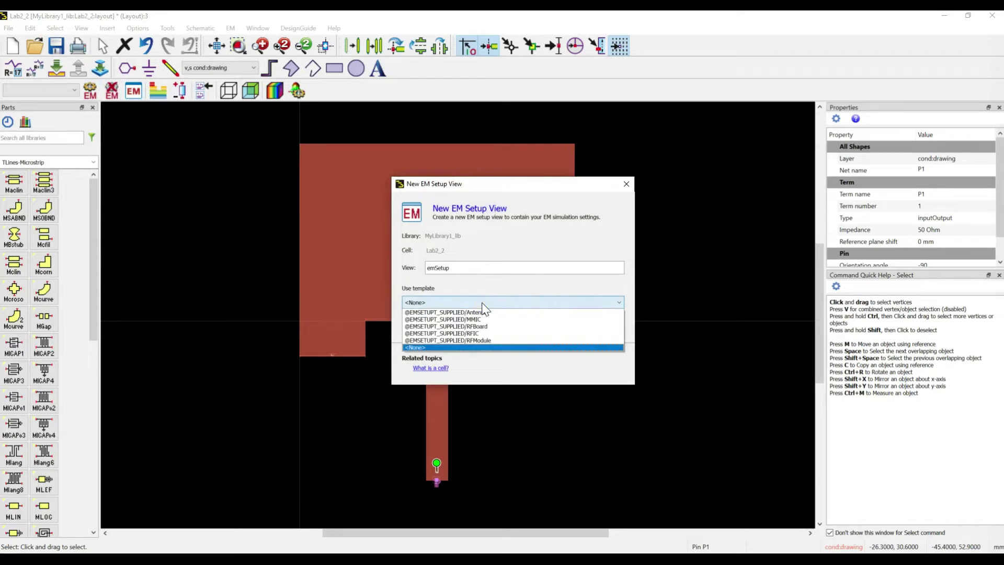
{"action": "left_click", "coordinate": [484, 313]}
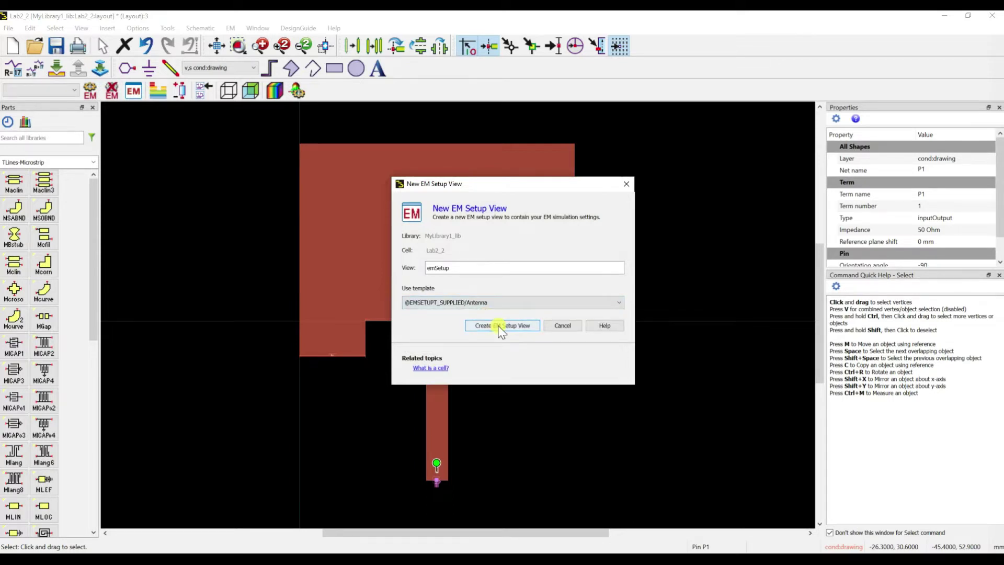
{"action": "left_click", "coordinate": [499, 327]}
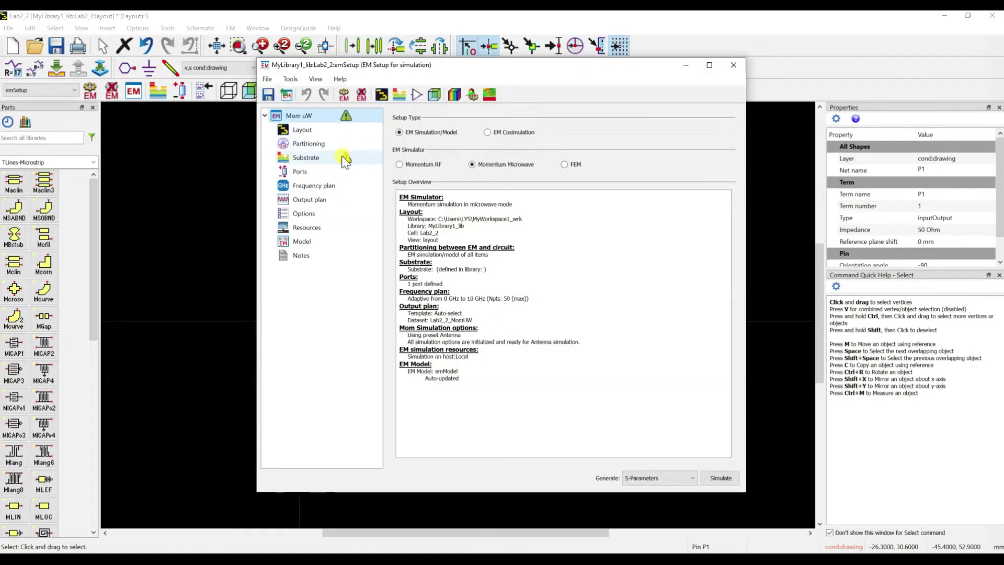
- Set the EM frequency plan to start at 1 GHz and stop at 3 GHz
{"action": "left_click", "coordinate": [344, 158]}
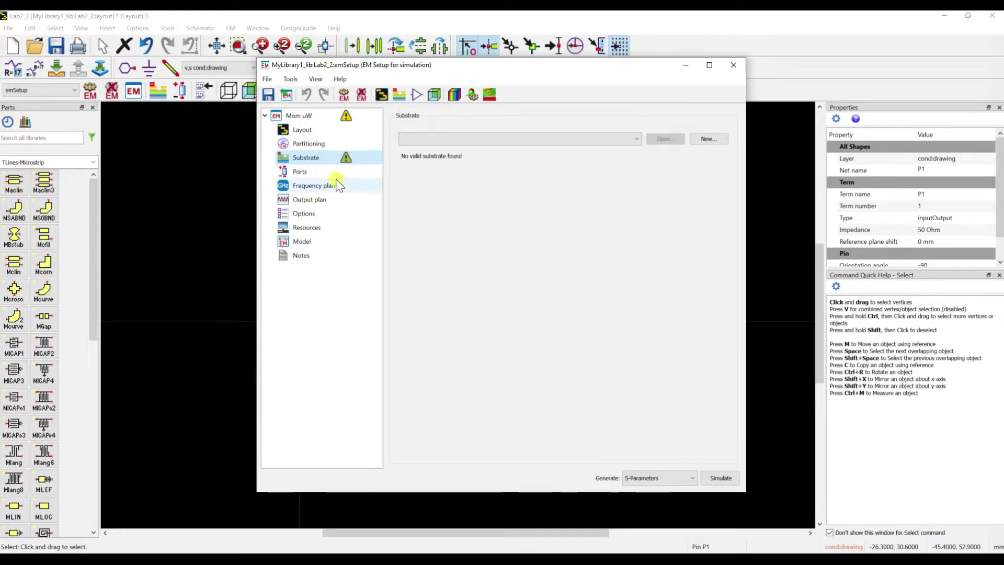
{"action": "left_click", "coordinate": [335, 172]}
{"action": "left_click", "coordinate": [336, 186]}
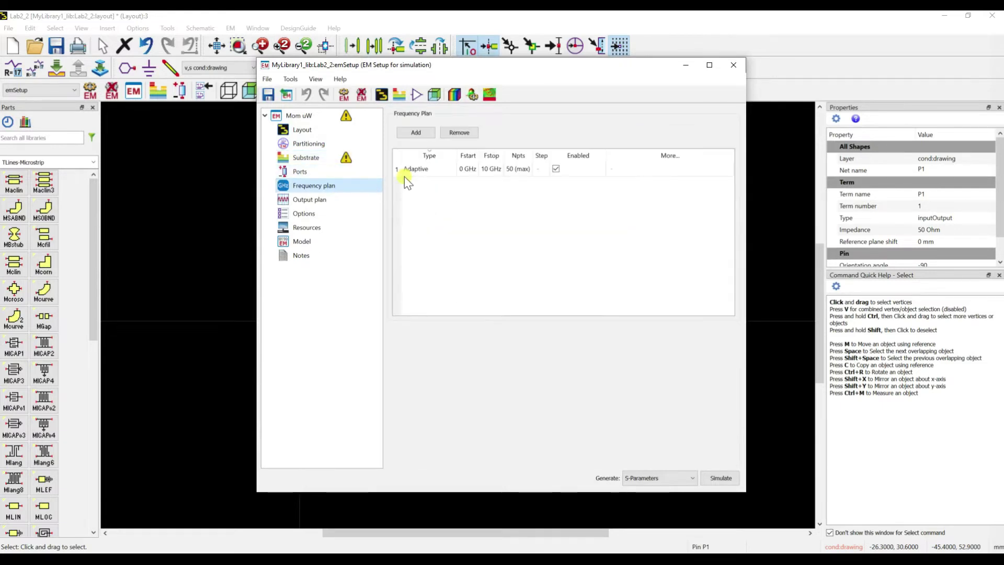
{"action": "double_click", "coordinate": [470, 169]}
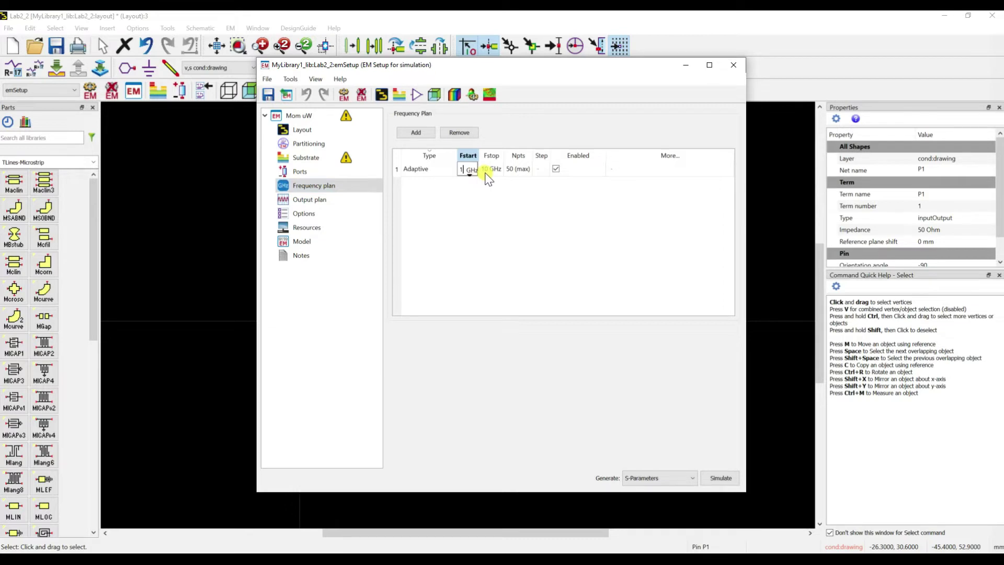
{"action": "type", "text": "1"}
{"action": "double_click", "coordinate": [492, 171]}
{"action": "type", "text": "3"}
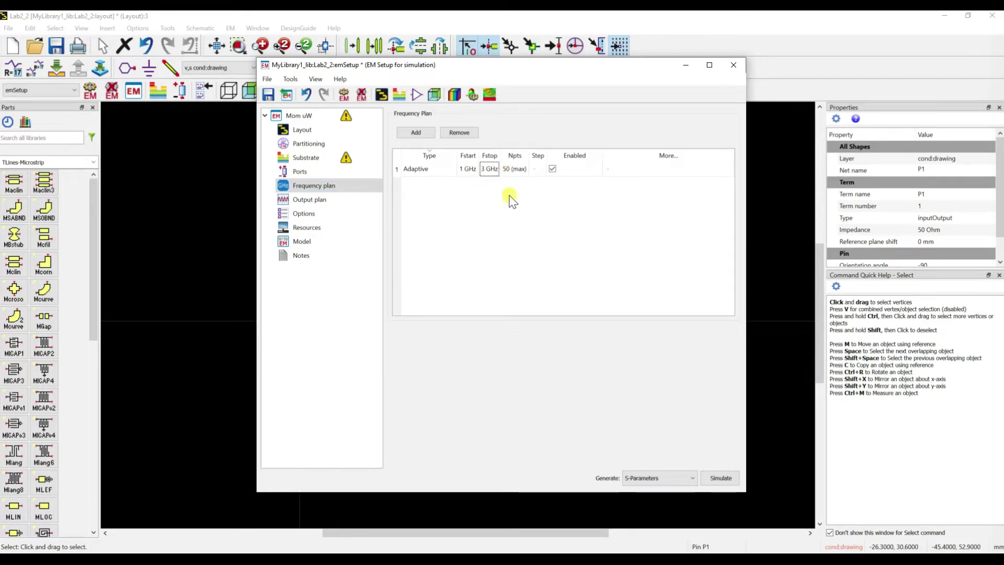
- Change the frequency sweep type to Linear with a step of 0.01 GHz
{"action": "double_click", "coordinate": [429, 170]}
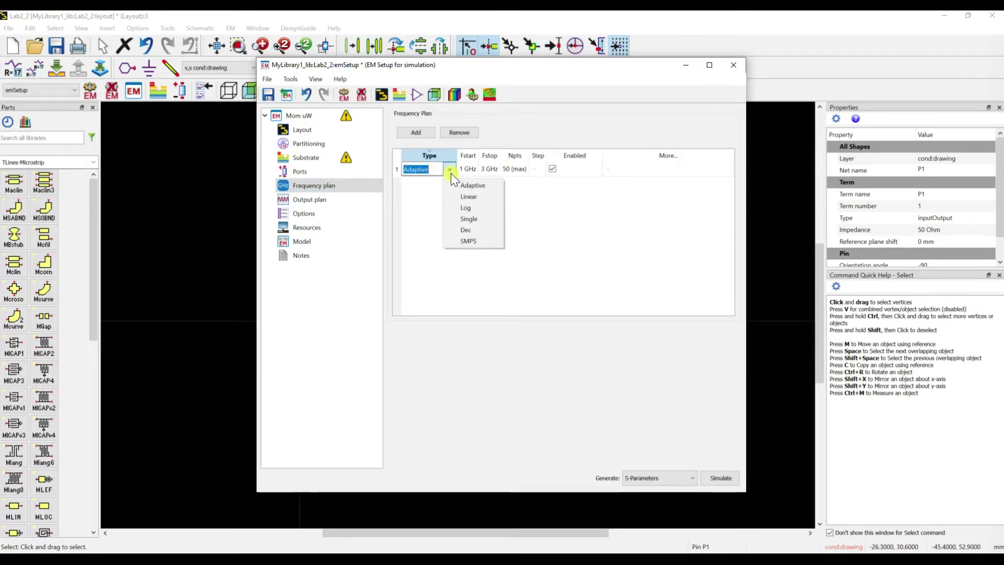
{"action": "left_click", "coordinate": [463, 196]}
{"action": "double_click", "coordinate": [527, 170]}
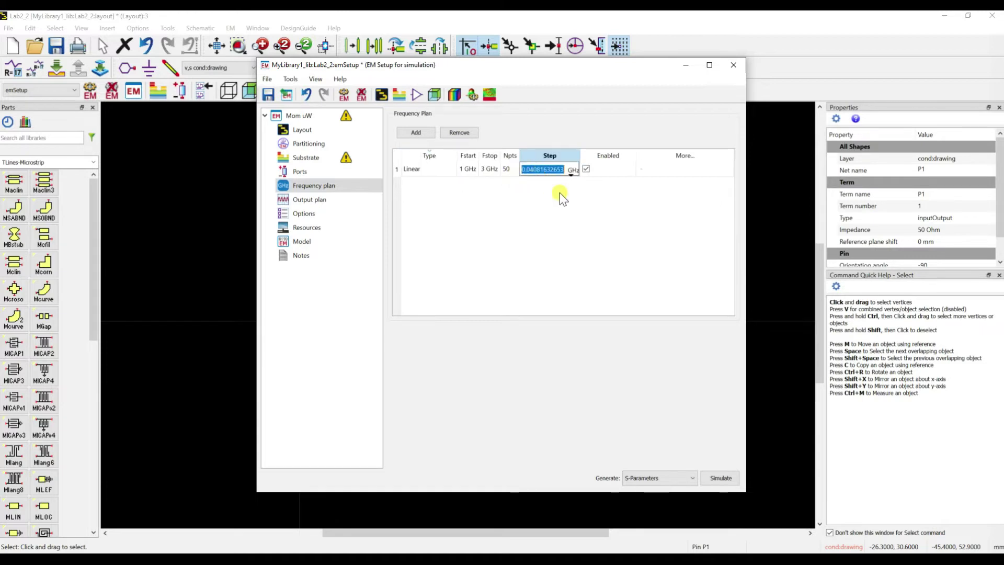
{"action": "type", "text": "0.01"}
{"action": "key", "text": "Return"}
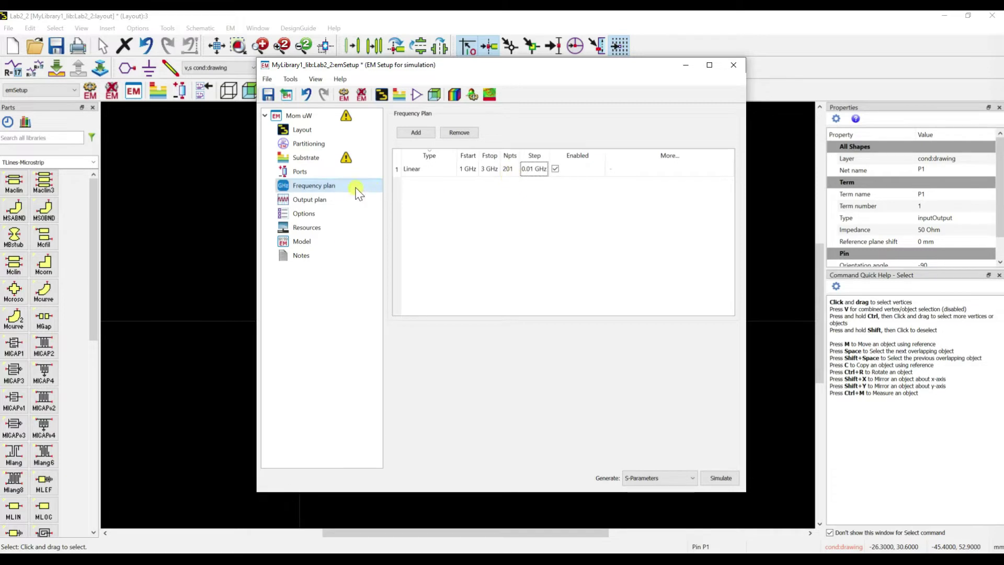
- Create a new substrate named FR4 from the 25milAlumina template for the EM setup
{"action": "left_click", "coordinate": [339, 164]}
{"action": "left_click", "coordinate": [337, 162]}
{"action": "left_click", "coordinate": [707, 138]}
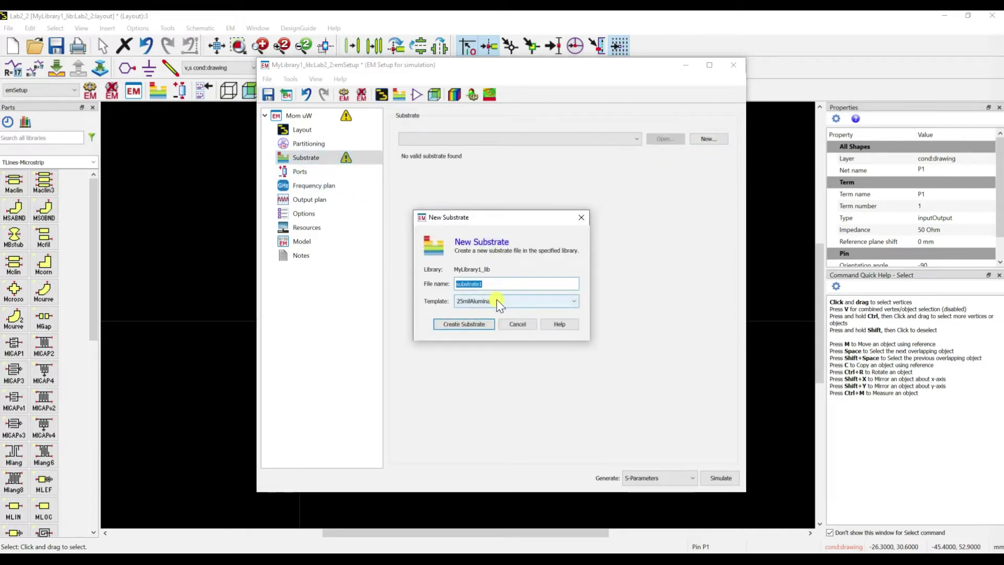
{"action": "type", "text": "FR4"}
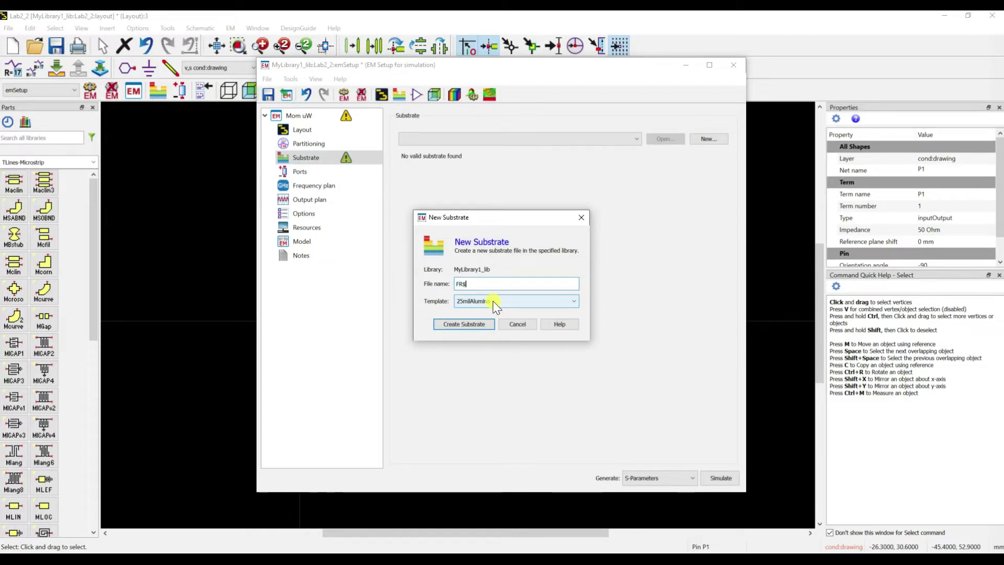
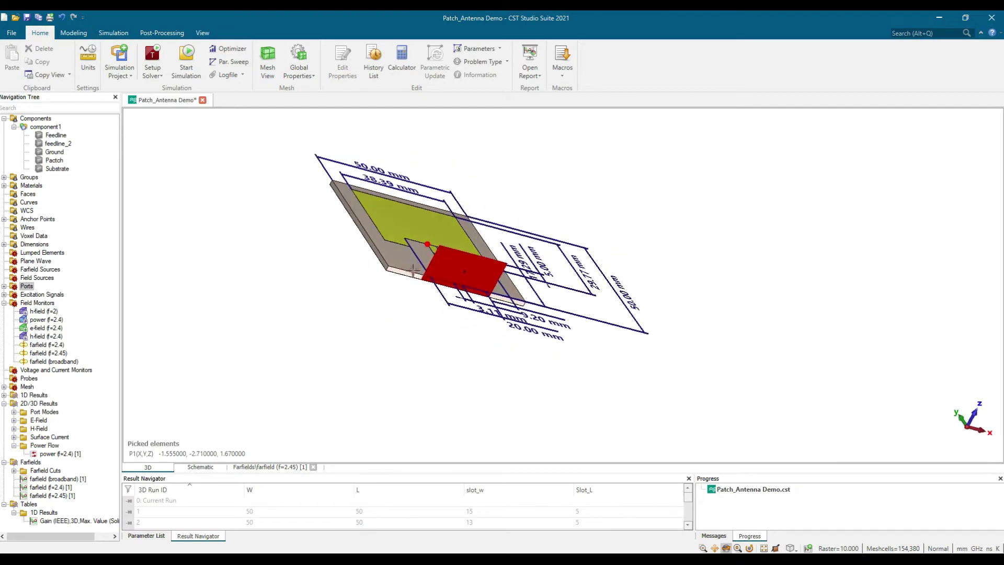
- Switch to CST Studio Suite and inspect the substrate's edge and material information in the 3D antenna model
{"action": "left_click", "coordinate": [347, 306]}
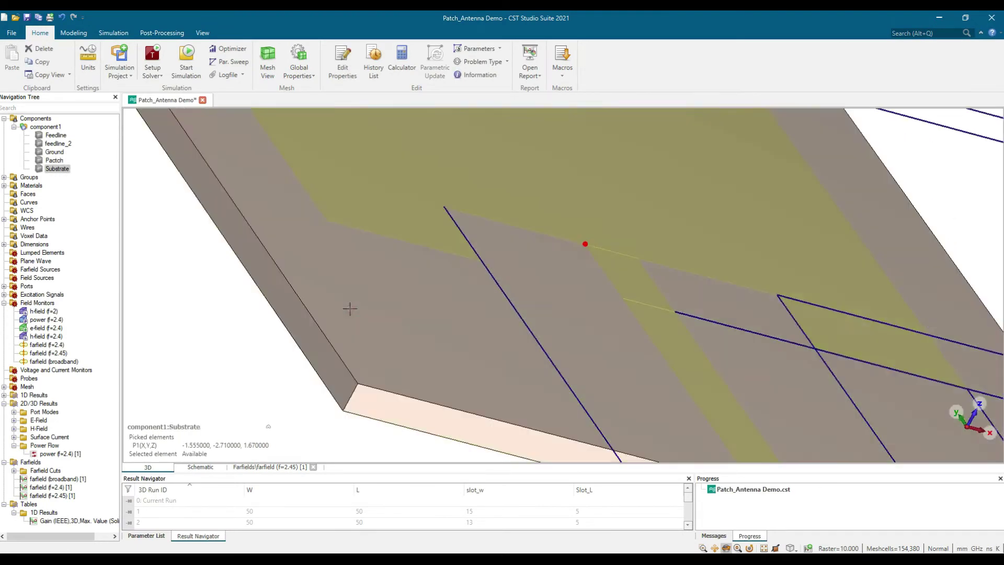
{"action": "left_click_drag", "start_coordinate": [352, 362], "coordinate": [419, 321]}
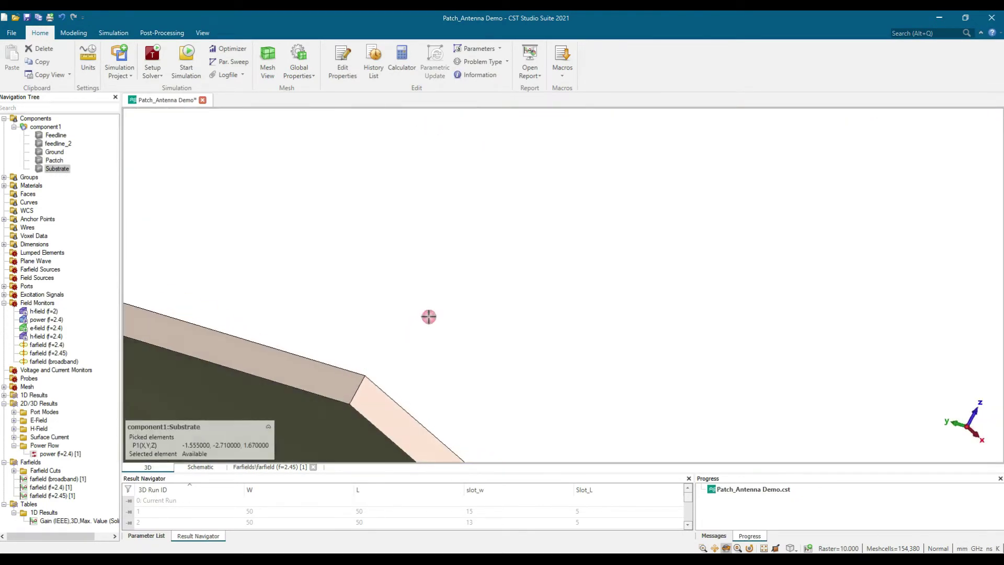
{"action": "left_click", "coordinate": [340, 421]}
{"action": "left_click_drag", "start_coordinate": [337, 422], "coordinate": [336, 392]}
{"action": "scroll", "coordinate": [332, 397], "scroll_direction": "up", "scroll_amount": 5}
{"action": "left_click", "coordinate": [386, 366]}
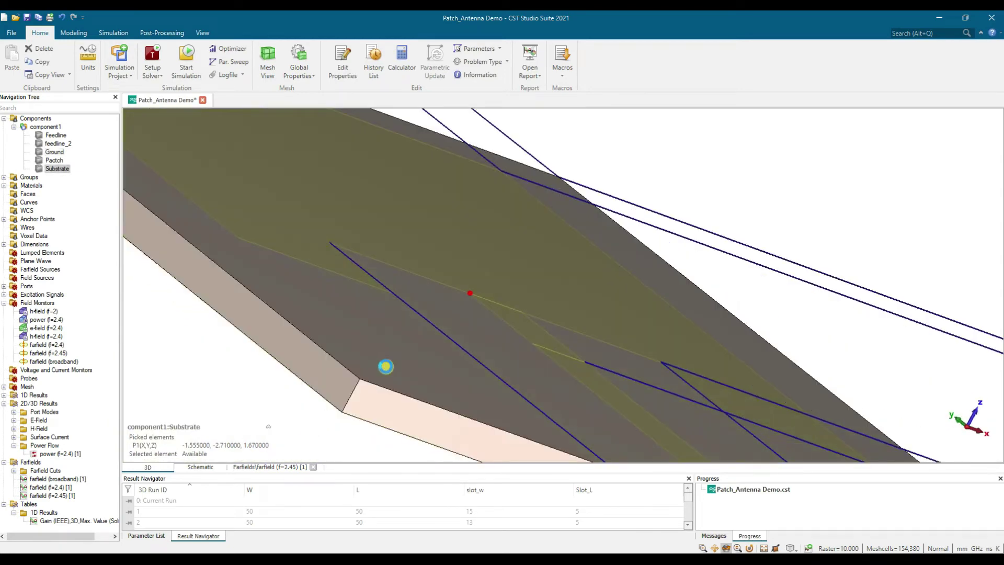
{"action": "key", "text": "f"}
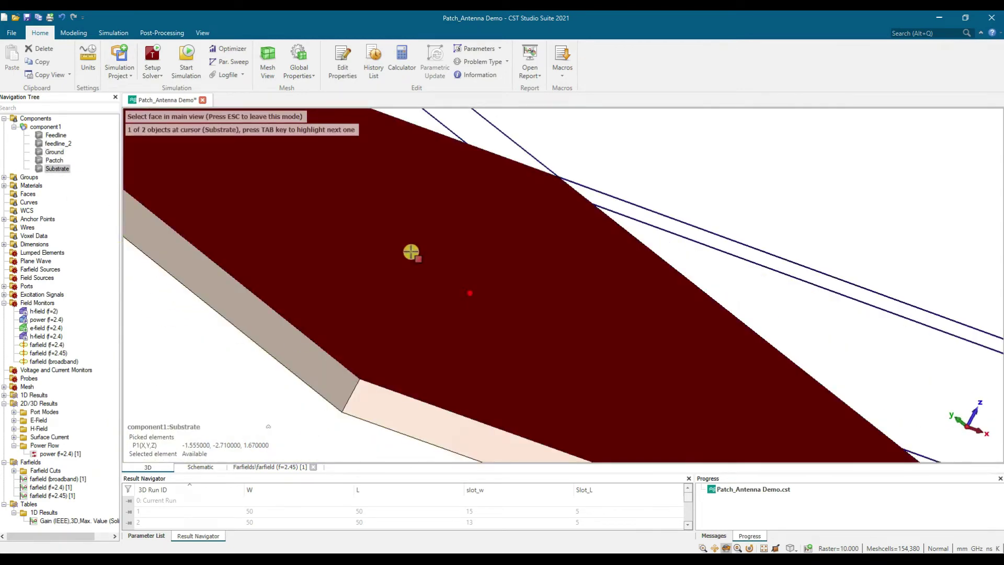
{"action": "left_click", "coordinate": [350, 360]}
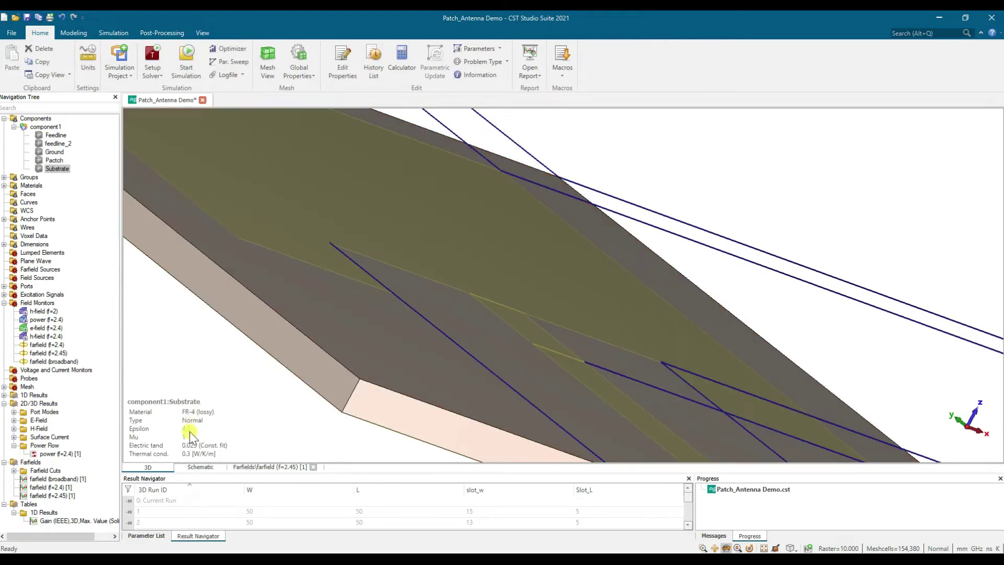
- Examine the FR-4 (lossy) material's epsilon and electric tangent delta with its reference frequency, and return to the FR4 substrate window in ADS
{"action": "left_click", "coordinate": [4, 186]}
{"action": "left_click", "coordinate": [50, 203]}
{"action": "double_click", "coordinate": [51, 203]}
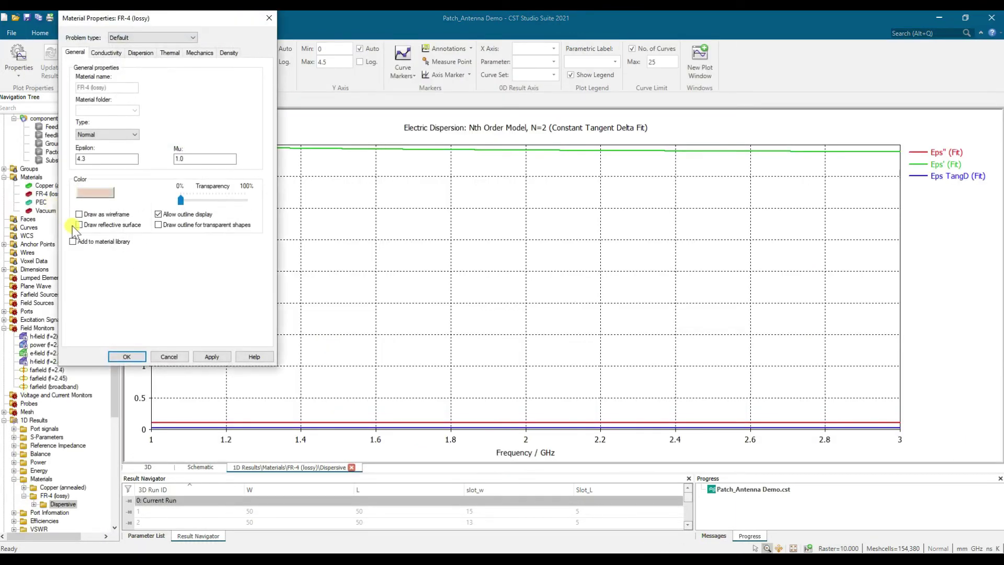
{"action": "left_click_drag", "start_coordinate": [137, 159], "coordinate": [75, 163]}
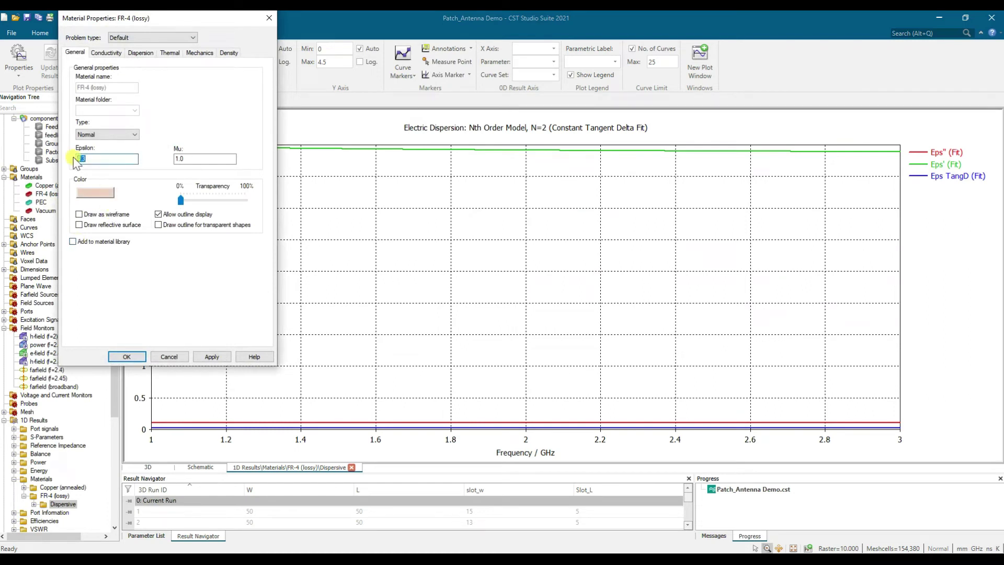
{"action": "left_click", "coordinate": [102, 53]}
{"action": "key", "text": "BackSpace"}
{"action": "key", "text": "BackSpace"}
{"action": "type", "text": "35"}
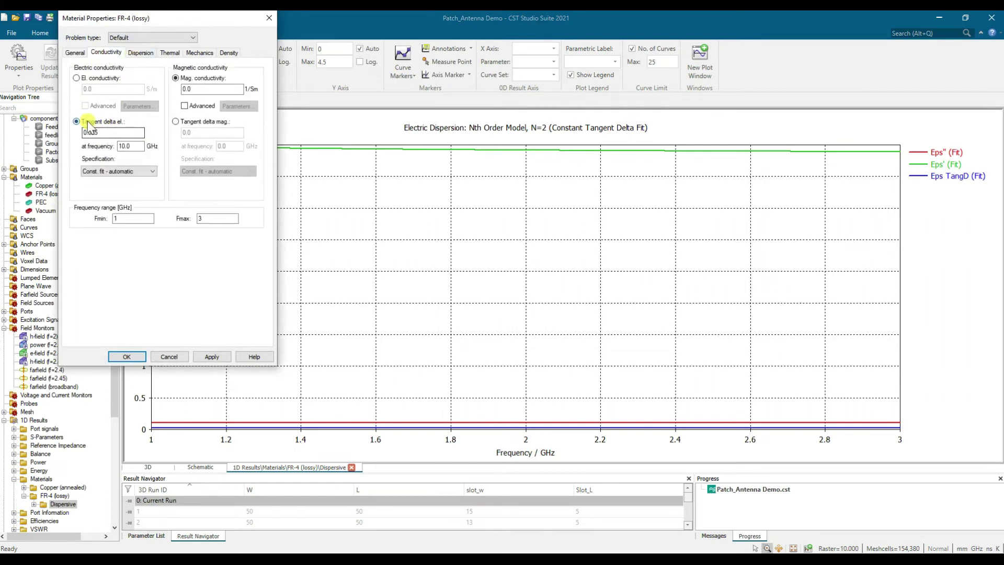
{"action": "mouse_move", "coordinate": [107, 131]}
{"action": "left_mouse_down"}
{"action": "mouse_move", "coordinate": [85, 130]}
{"action": "mouse_move", "coordinate": [114, 146]}
{"action": "left_mouse_up"}
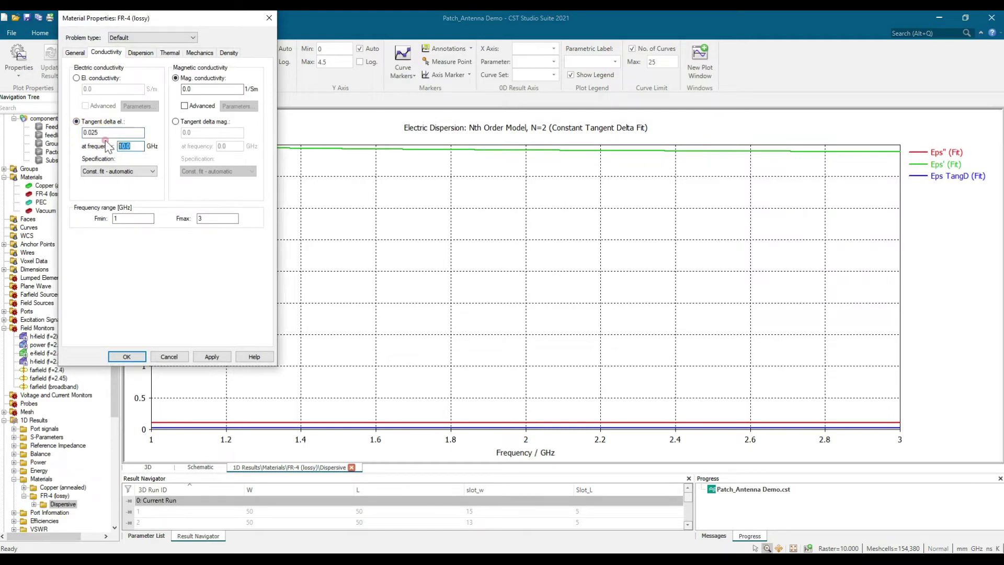
{"action": "left_click", "coordinate": [293, 560]}
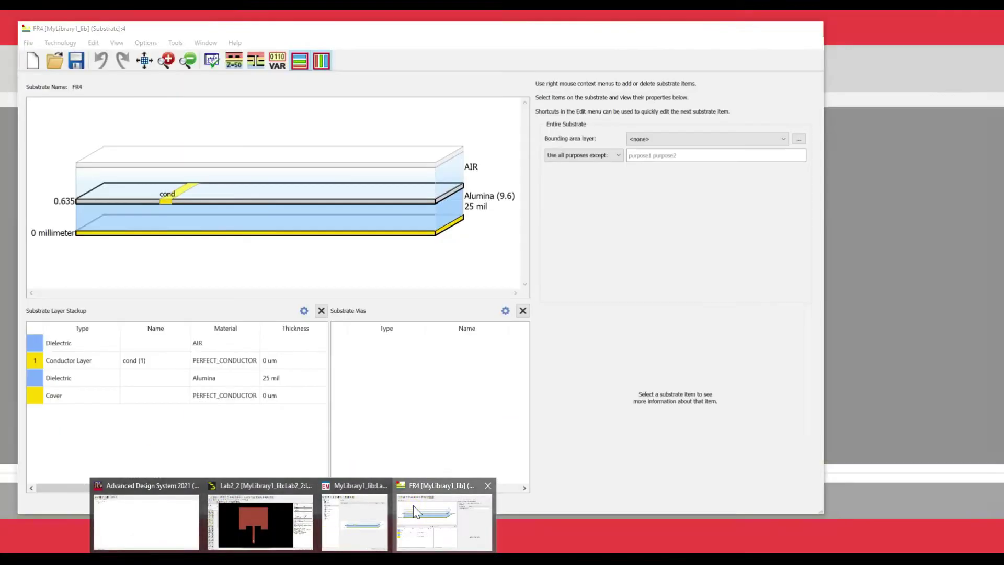
- Set the cond conductor layer of the FR4 substrate to Copper with a thickness of 0.035 millimeter
{"action": "left_click", "coordinate": [413, 505]}
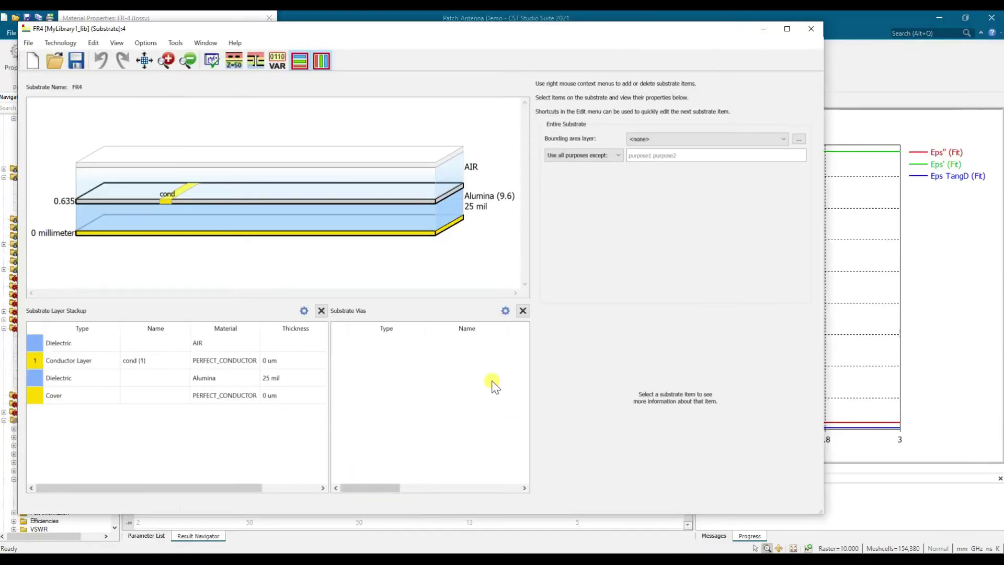
{"action": "left_click", "coordinate": [168, 203]}
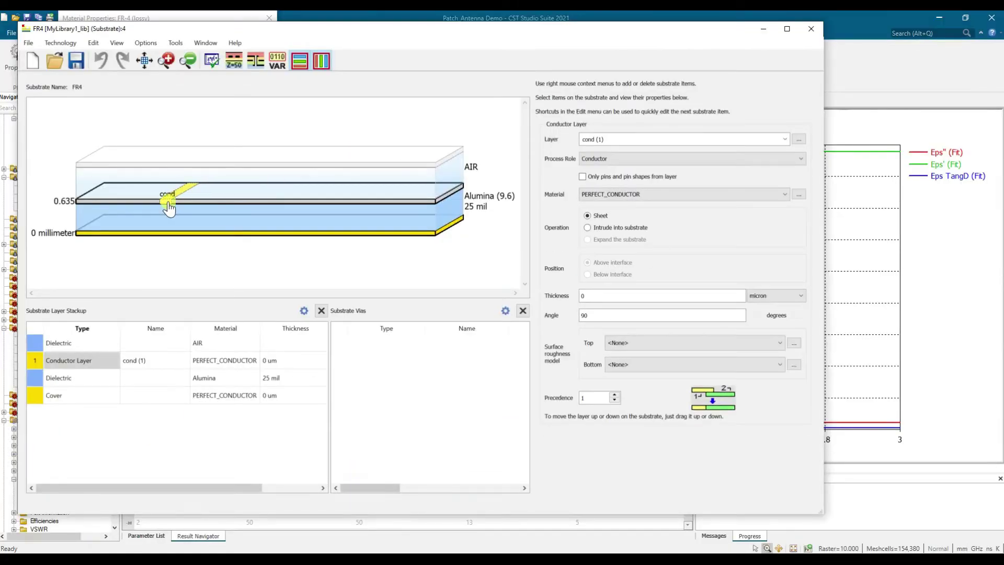
{"action": "left_click", "coordinate": [611, 193]}
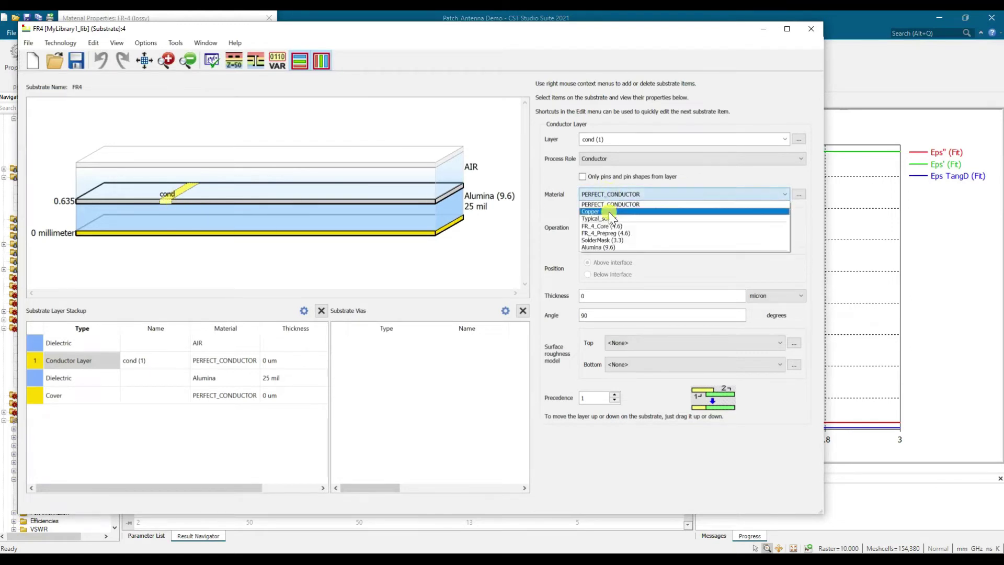
{"action": "left_click", "coordinate": [609, 212]}
{"action": "double_click", "coordinate": [625, 295]}
{"action": "type", "text": "035"}
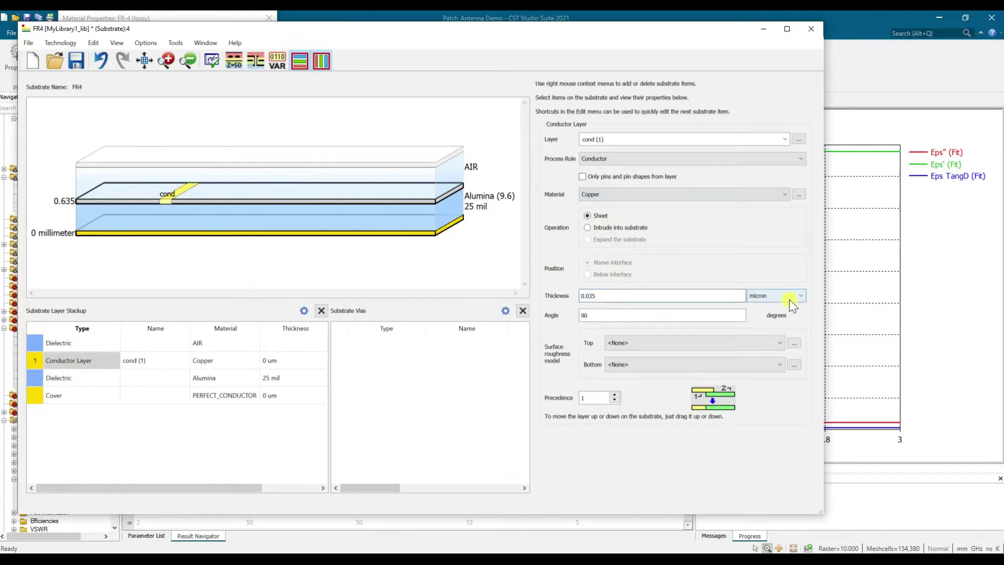
{"action": "left_click", "coordinate": [788, 297]}
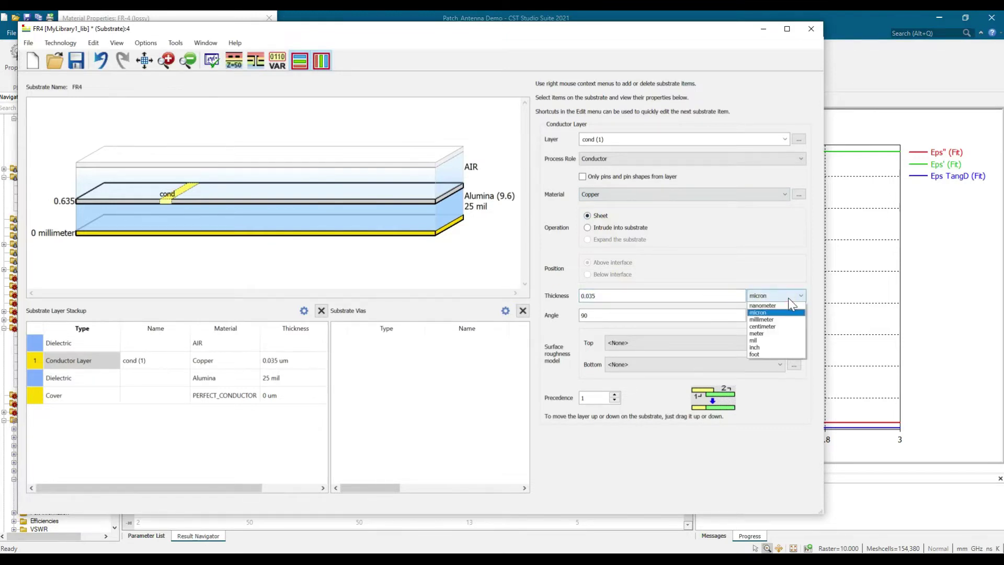
{"action": "left_click", "coordinate": [786, 318]}
{"action": "left_click", "coordinate": [641, 313]}
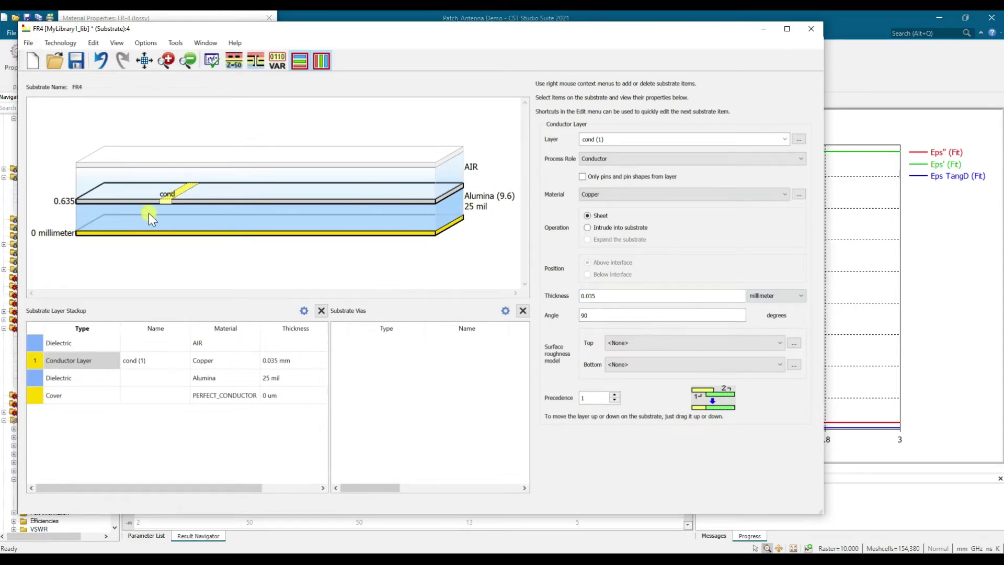
- Set the bottom cover's material to Copper and its thickness to 0.035 millimeter
{"action": "left_click", "coordinate": [130, 232]}
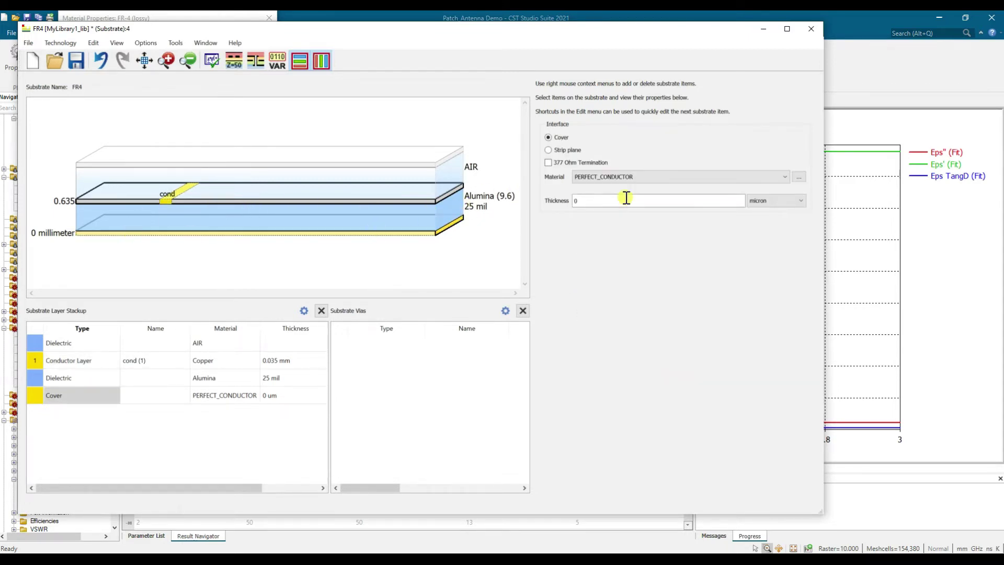
{"action": "left_click", "coordinate": [635, 175]}
{"action": "left_click", "coordinate": [632, 191]}
{"action": "left_click", "coordinate": [629, 200]}
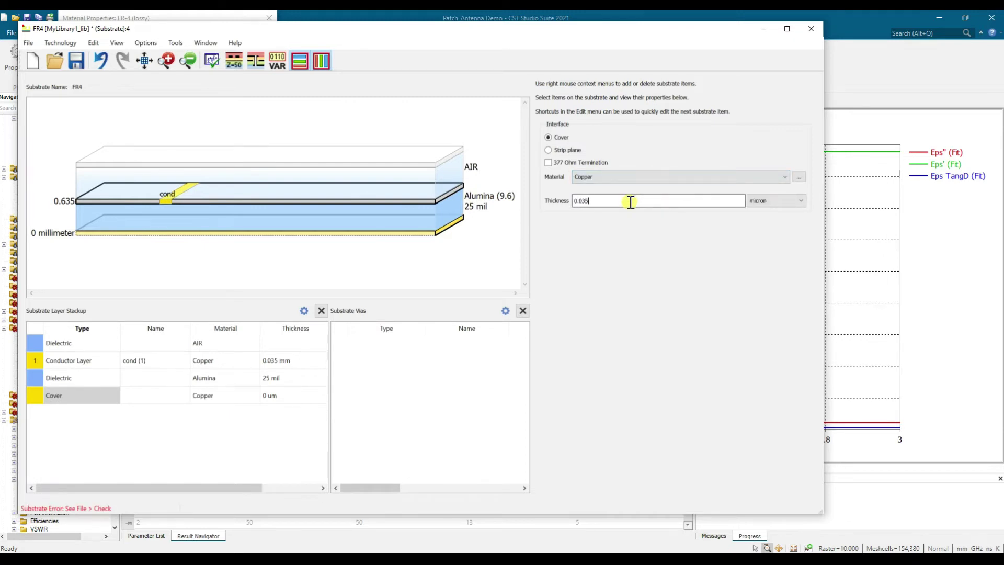
{"action": "left_click", "coordinate": [768, 201]}
{"action": "left_click", "coordinate": [769, 224]}
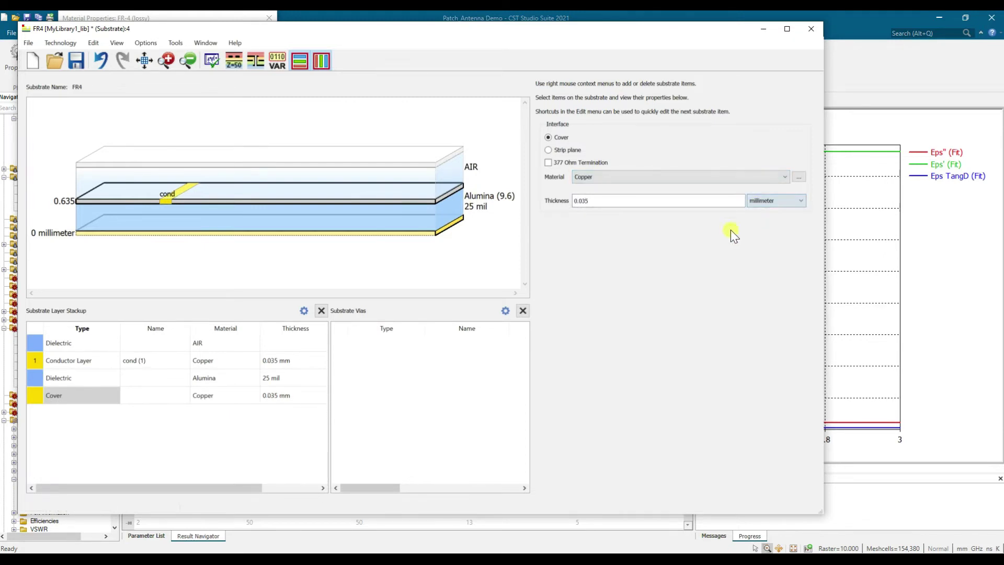
- Assign the FR_4_Core material to the dielectric layer between the conductor and the cover
{"action": "left_click", "coordinate": [156, 221]}
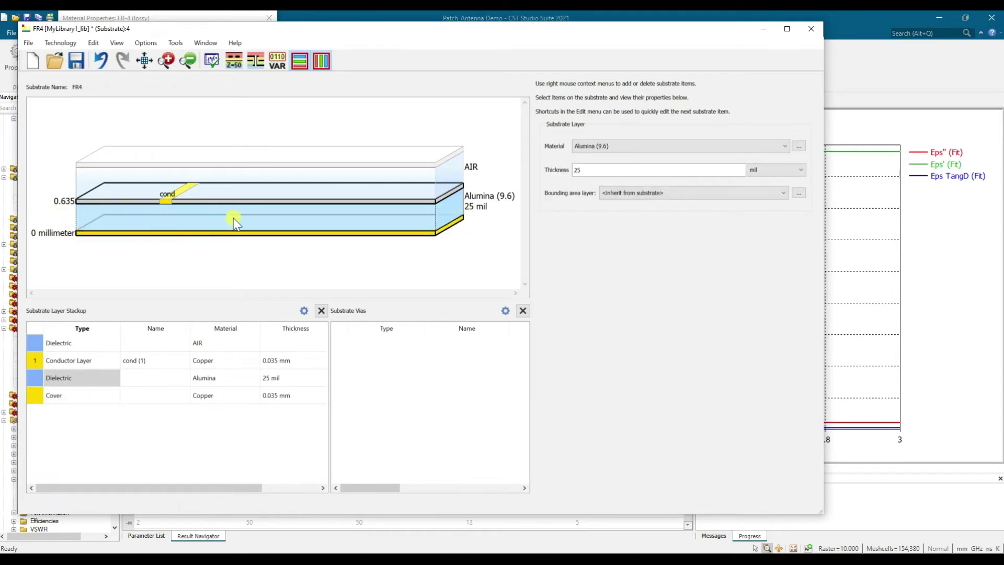
{"action": "left_click", "coordinate": [644, 149]}
{"action": "left_click", "coordinate": [641, 159]}
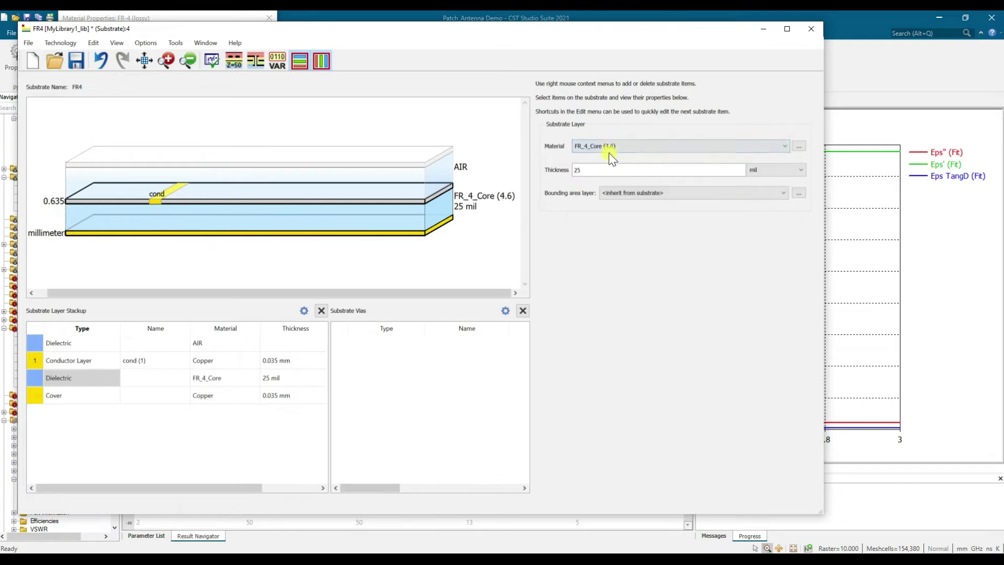
- In the material definitions, set FR_4_Core's real permittivity to 4.3 and its TanD to 0.025
{"action": "left_click", "coordinate": [797, 148]}
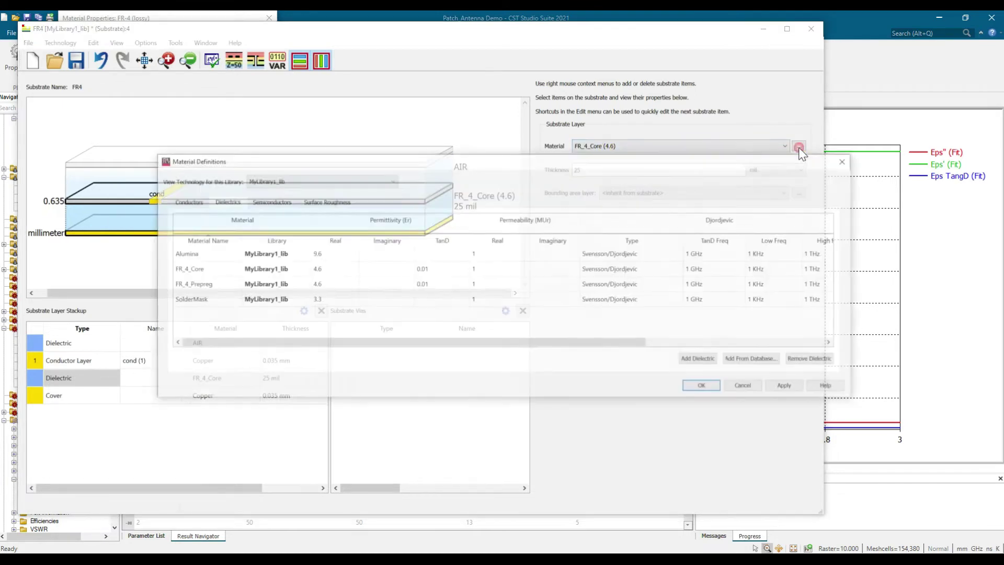
{"action": "double_click", "coordinate": [332, 270]}
{"action": "left_click", "coordinate": [335, 269]}
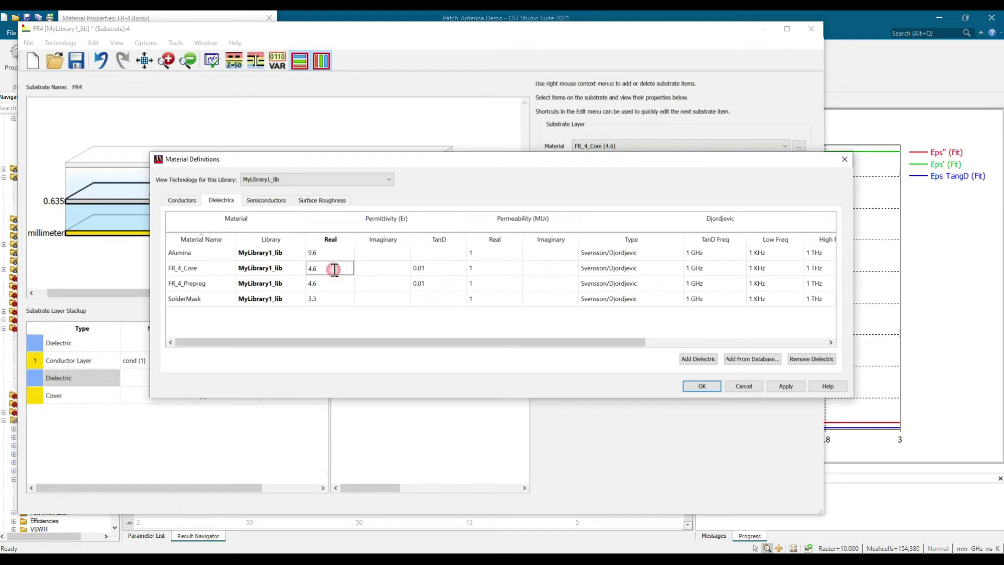
{"action": "double_click", "coordinate": [439, 270]}
{"action": "double_click", "coordinate": [437, 267]}
{"action": "type", "text": "025"}
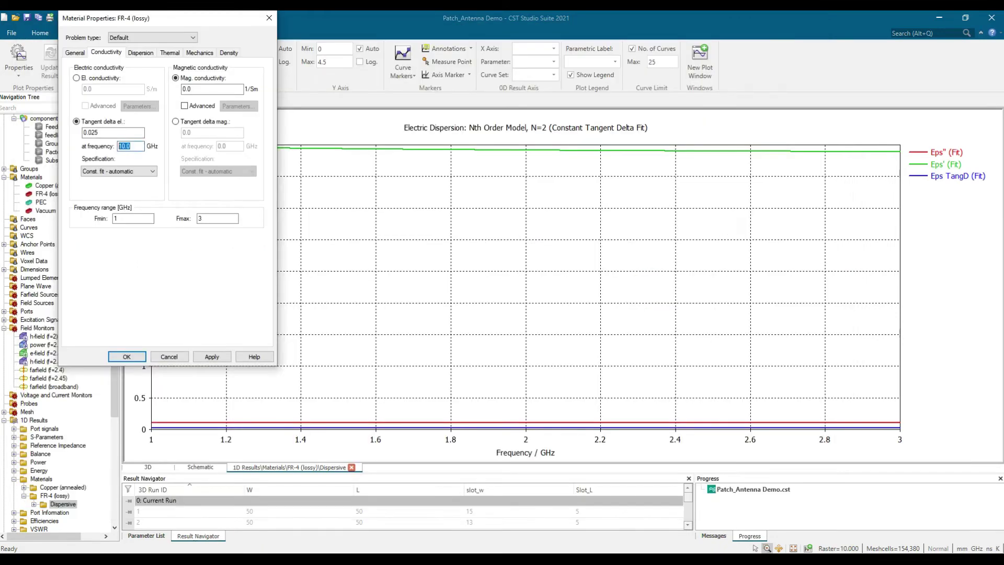
- Check the tangent delta frequency in CST Studio Suite, set FR_4_Core's TanD Freq to 10 GHz in ADS and apply the material definitions
{"action": "left_click", "coordinate": [293, 560]}
{"action": "left_click", "coordinate": [390, 512]}
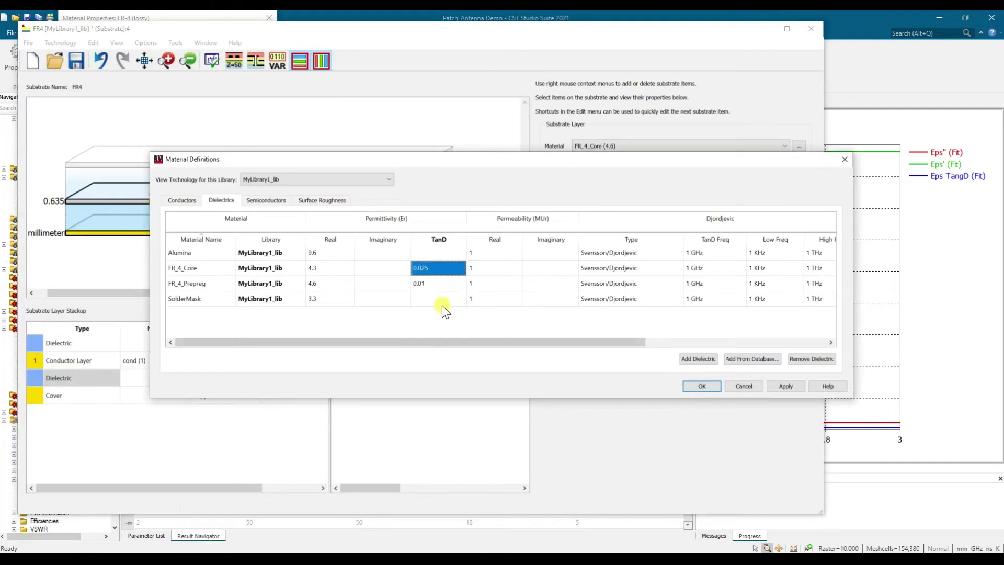
{"action": "left_click", "coordinate": [448, 282]}
{"action": "double_click", "coordinate": [501, 271]}
{"action": "double_click", "coordinate": [700, 269]}
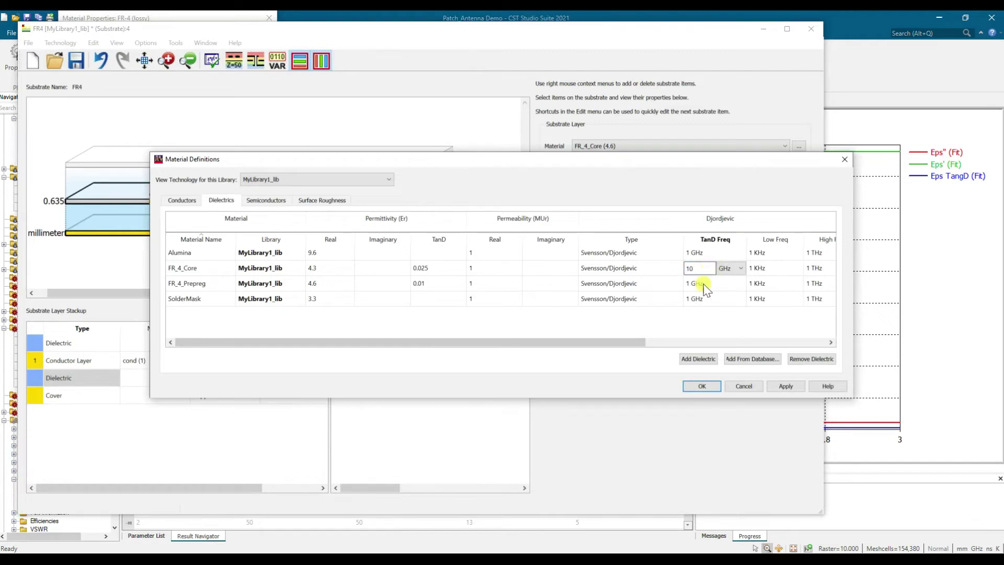
{"action": "left_click", "coordinate": [782, 385]}
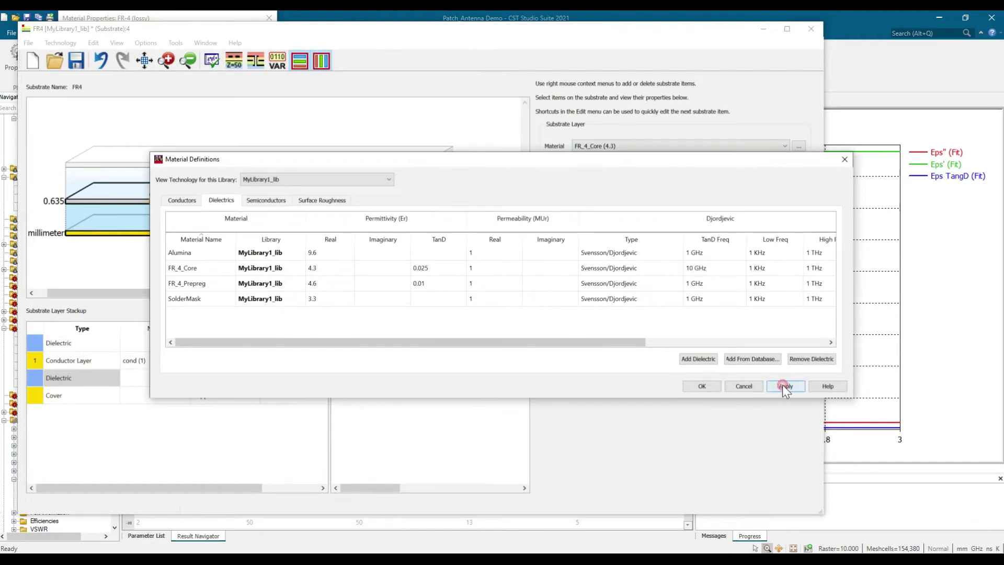
{"action": "left_click", "coordinate": [703, 386]}
- Set the FR_4_Core dielectric layer's thickness to 1.6 millimeter, and save and close the substrate
{"action": "double_click", "coordinate": [638, 168]}
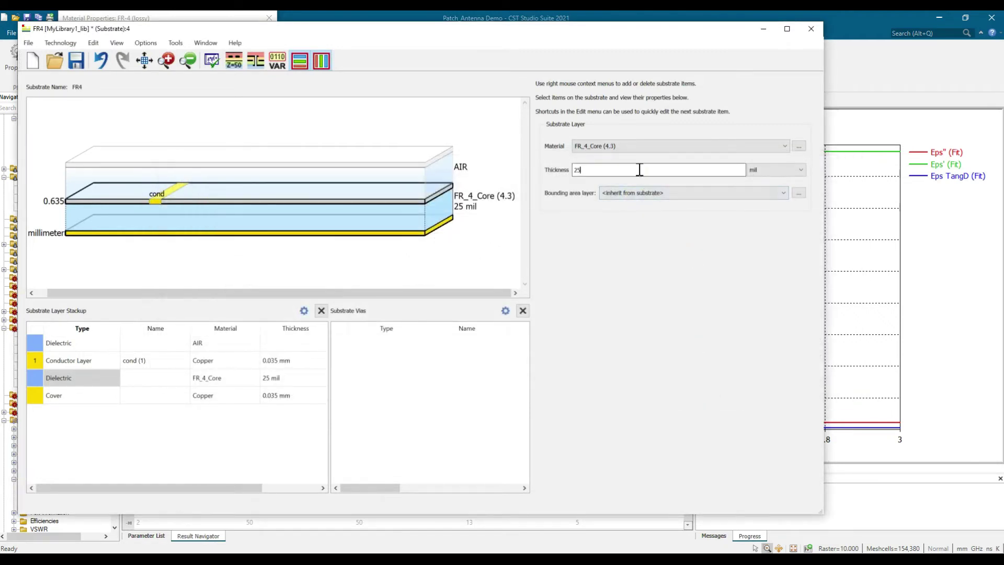
{"action": "type", "text": "1.6"}
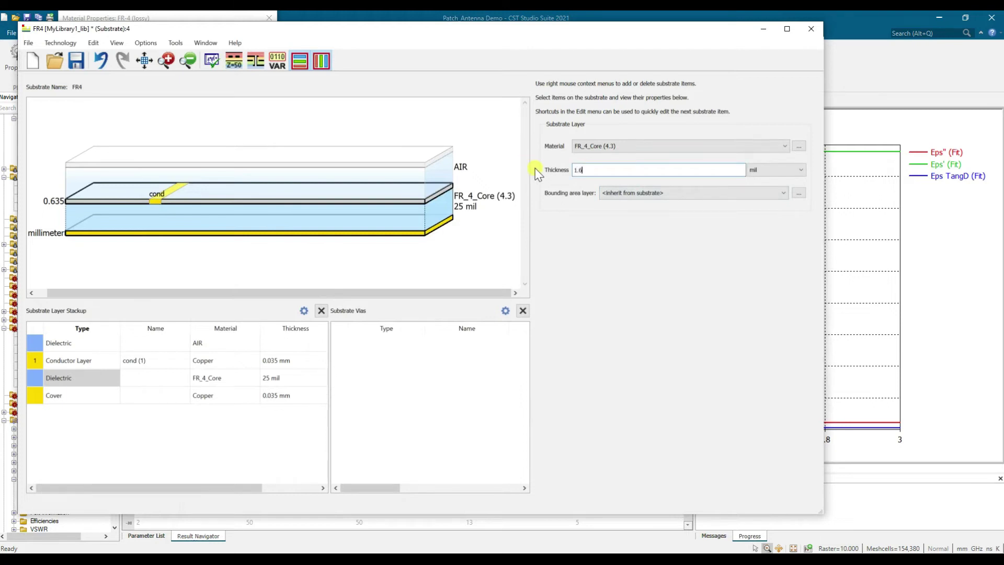
{"action": "left_click", "coordinate": [760, 169]}
{"action": "left_click", "coordinate": [767, 193]}
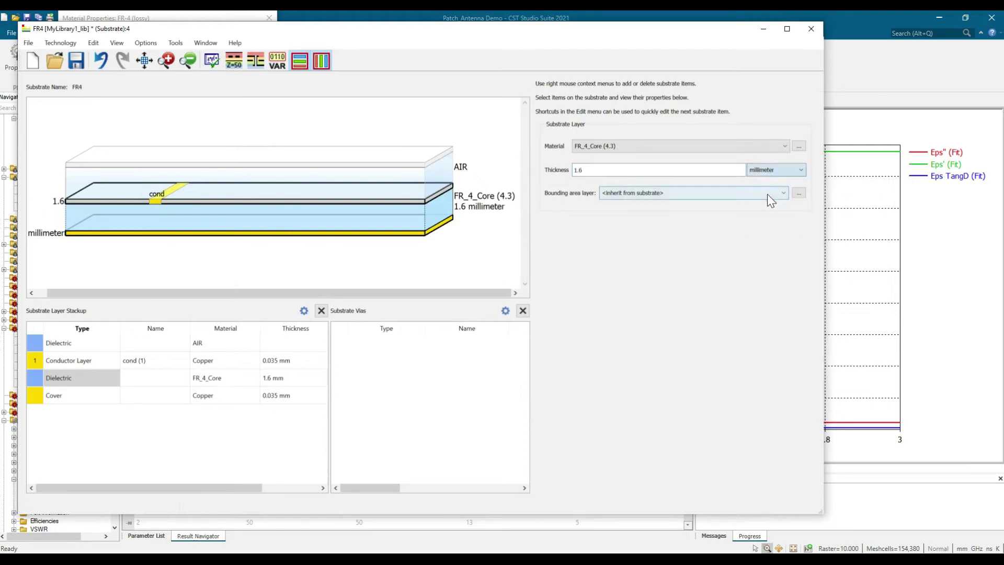
{"action": "left_click", "coordinate": [76, 62]}
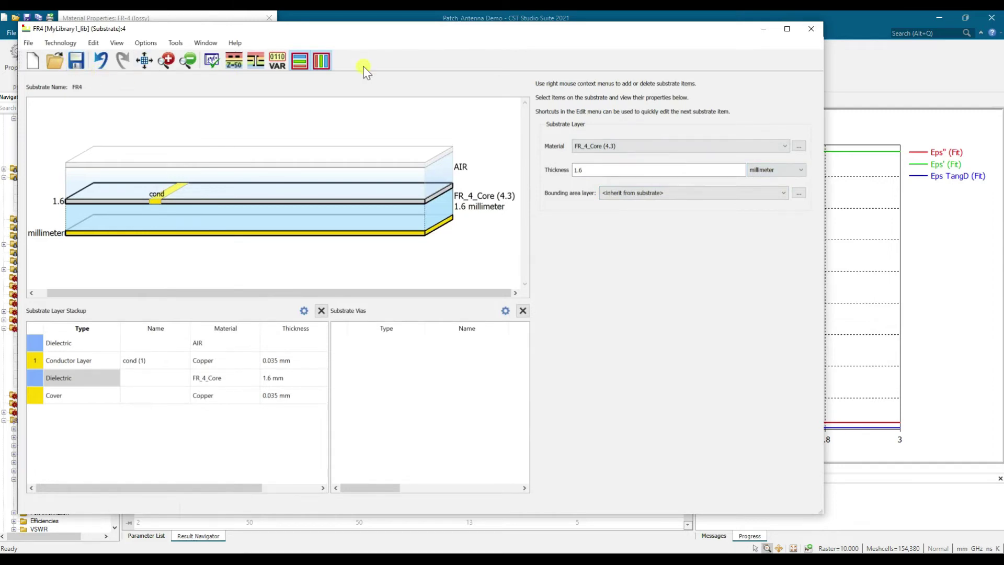
{"action": "left_click", "coordinate": [811, 30]}
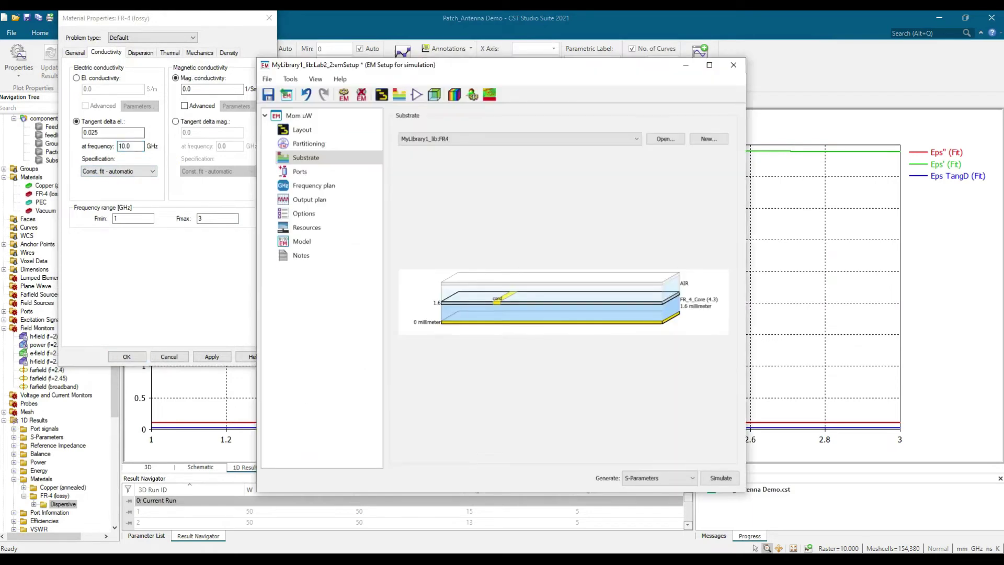
- Review the EM setup, choose to save currents for all generated frequencies in the output plan, and run the simulation
{"action": "left_click", "coordinate": [672, 312]}
{"action": "left_click", "coordinate": [301, 143]}
{"action": "left_click", "coordinate": [302, 130]}
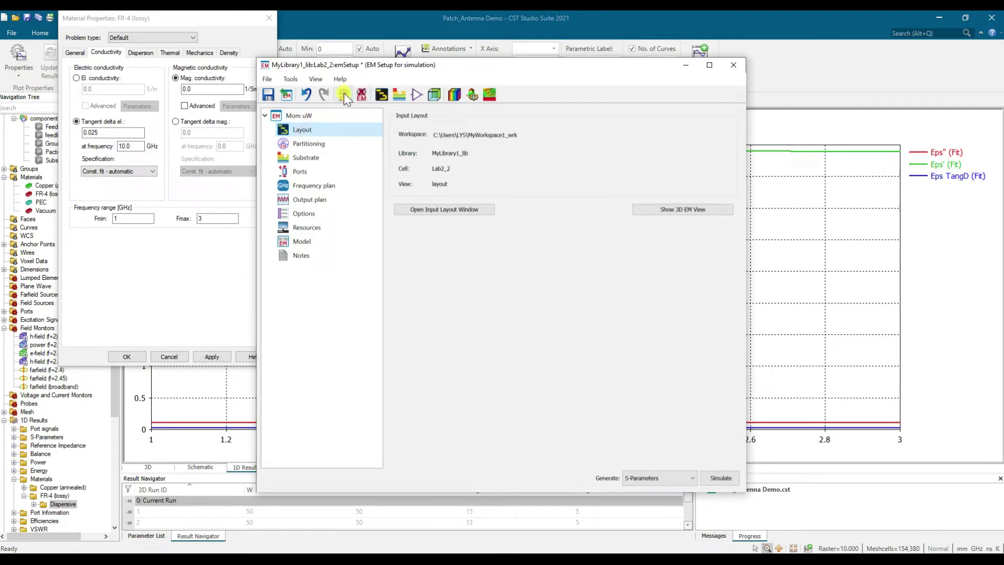
{"action": "left_click", "coordinate": [309, 228]}
{"action": "left_click", "coordinate": [309, 214]}
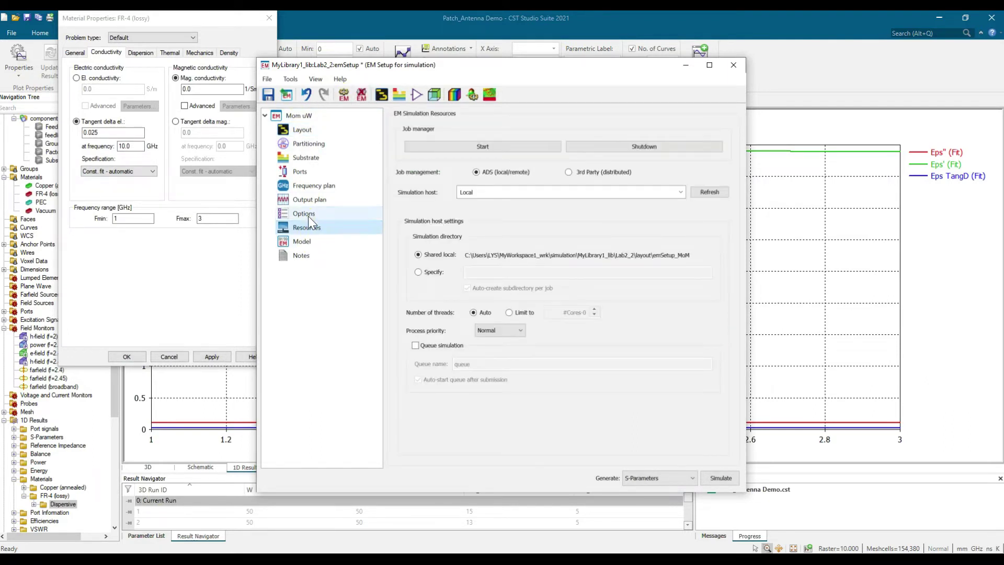
{"action": "left_click", "coordinate": [309, 200]}
{"action": "left_click", "coordinate": [449, 395]}
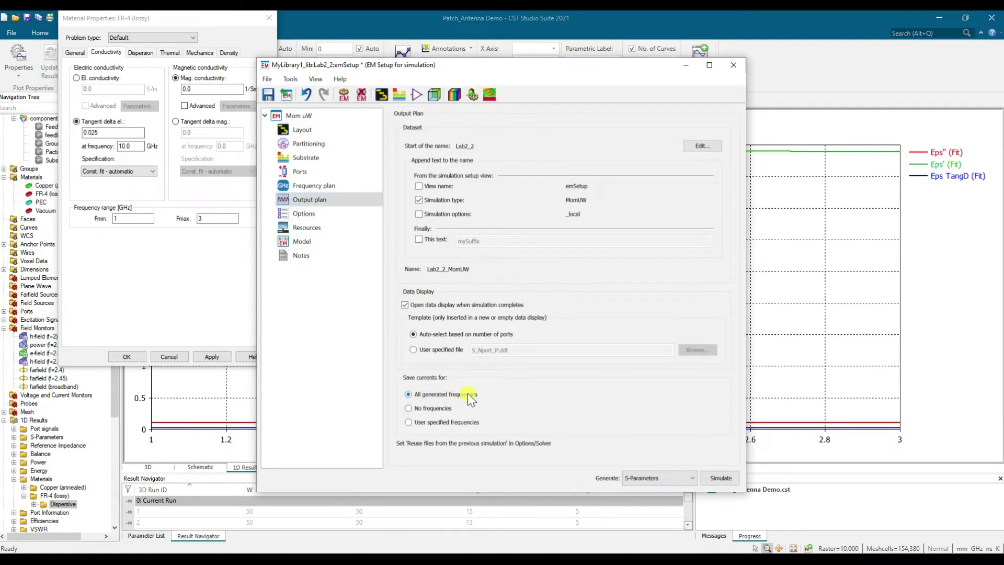
{"action": "left_click", "coordinate": [341, 91]}
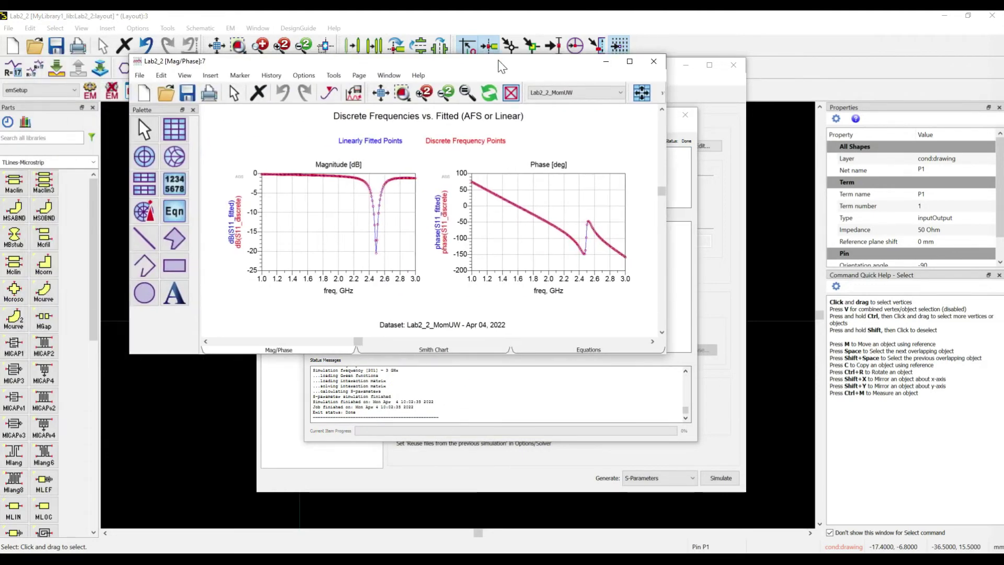
- Maximize the results display and insert a marker at the S11 magnitude dip at 2.490 GHz
{"action": "double_click", "coordinate": [497, 62]}
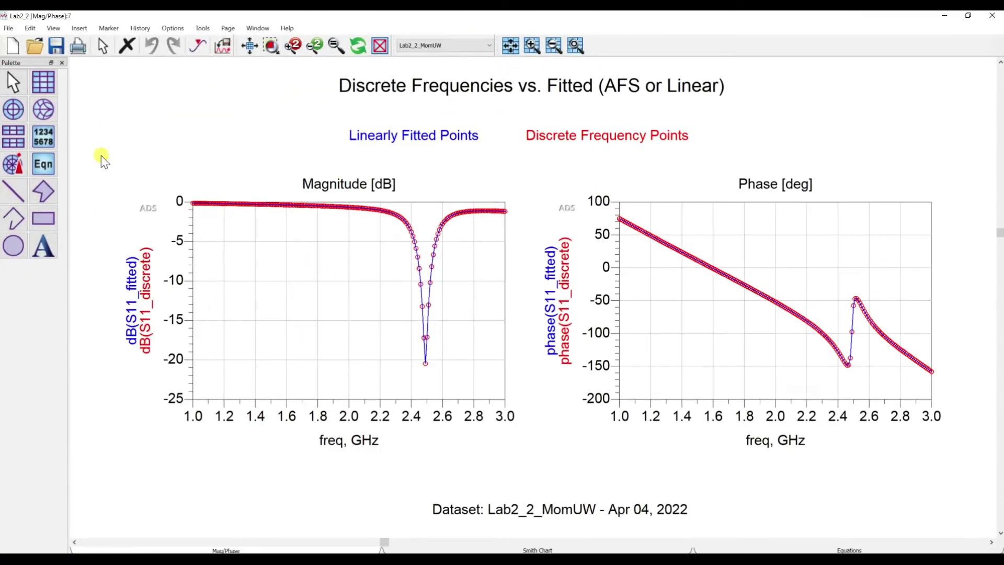
{"action": "left_click", "coordinate": [204, 46]}
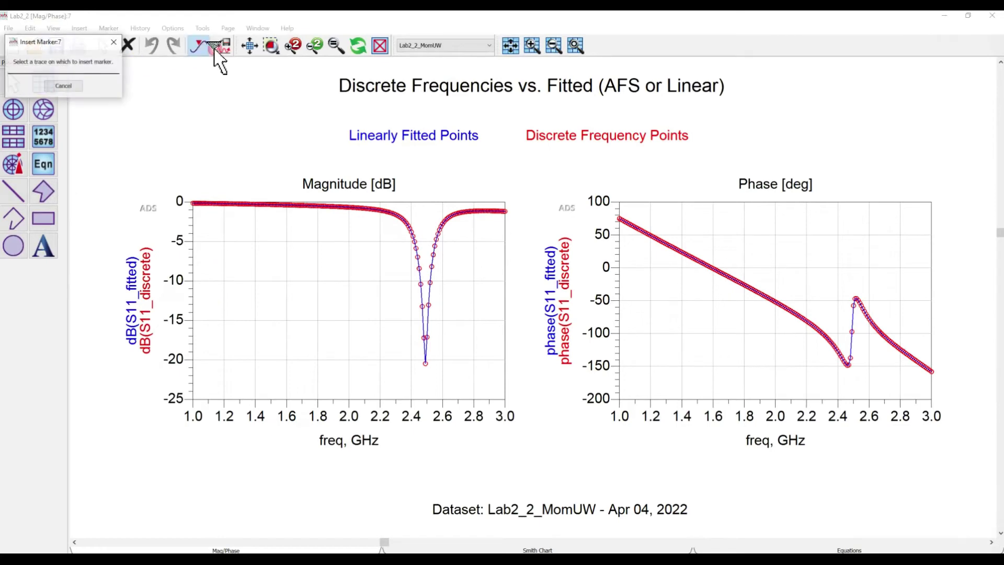
{"action": "left_click", "coordinate": [426, 361]}
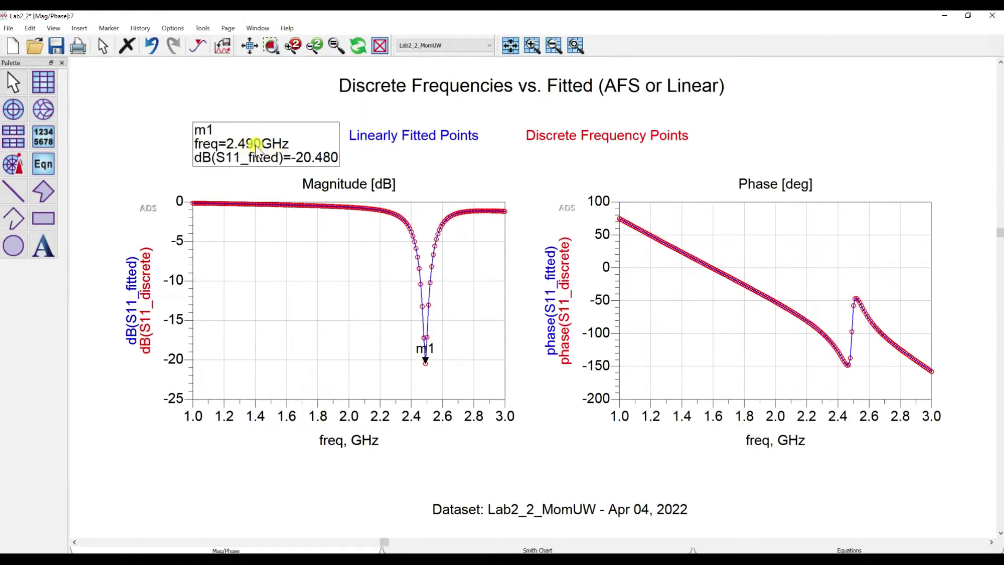
- Replace the phase plot with a Smith chart showing the S(1,1) trace from the Lab2_2_MomUW dataset
{"action": "left_click", "coordinate": [709, 290]}
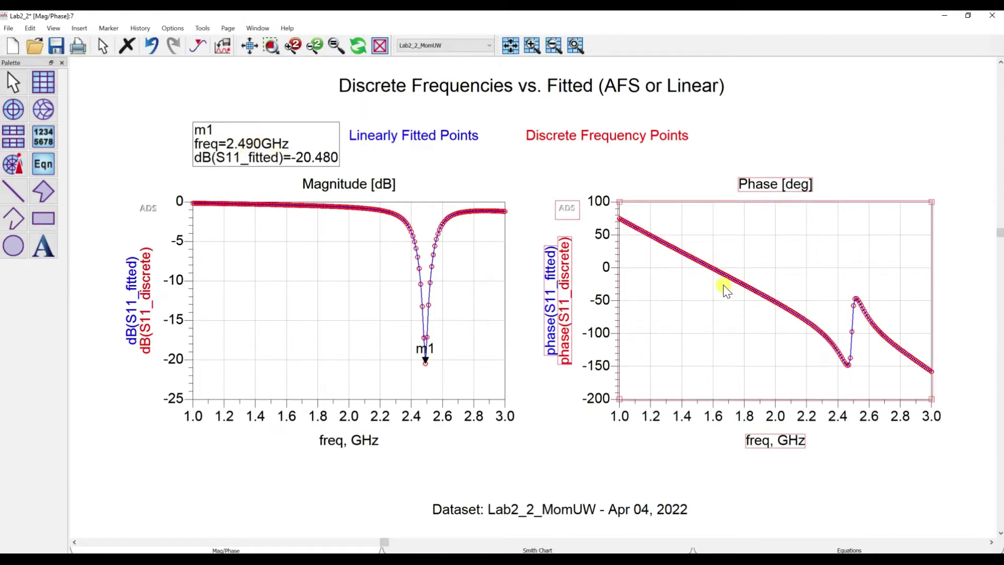
{"action": "key", "text": "Delete"}
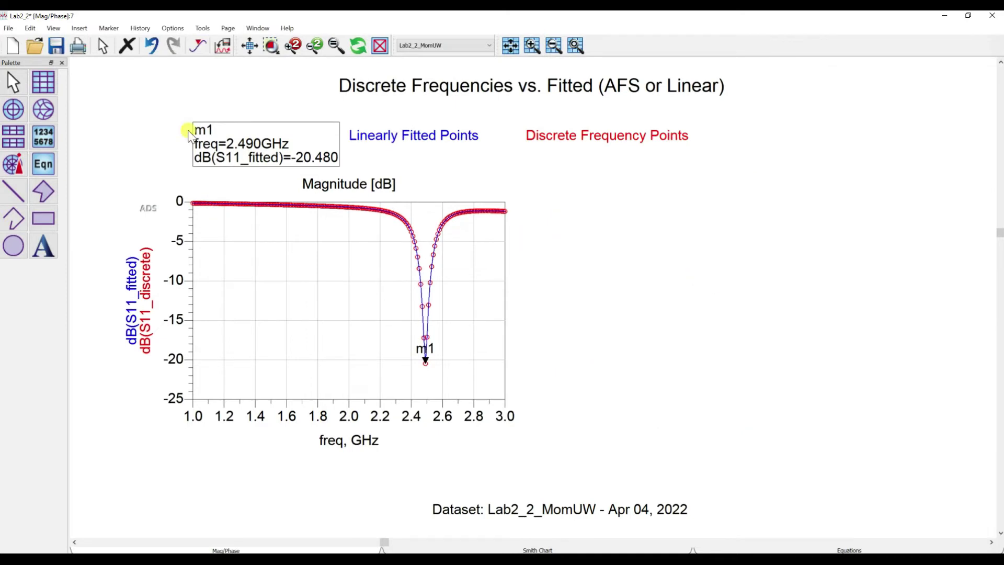
{"action": "left_click", "coordinate": [48, 111]}
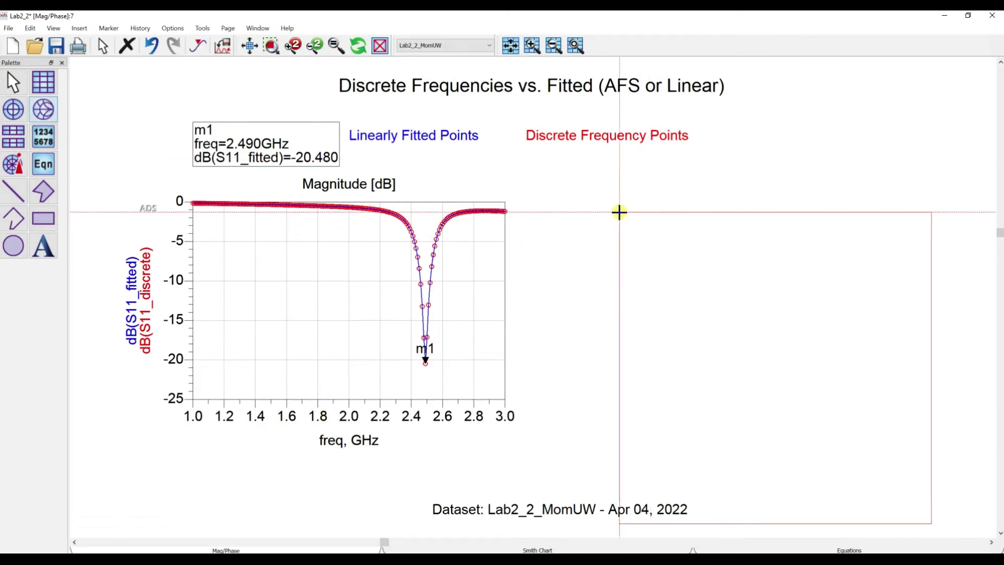
{"action": "left_click", "coordinate": [569, 162]}
{"action": "double_click", "coordinate": [268, 285]}
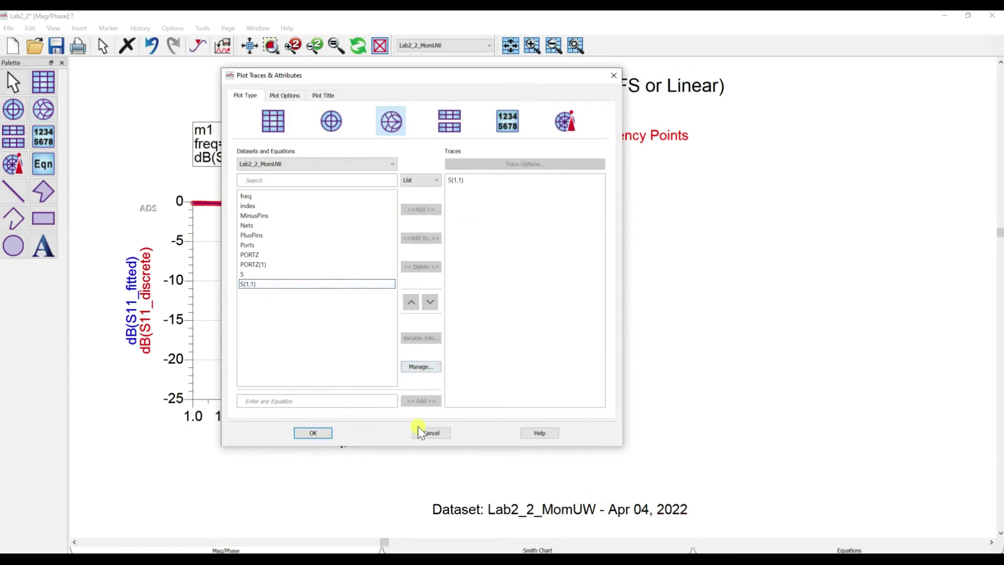
{"action": "left_click", "coordinate": [316, 433]}
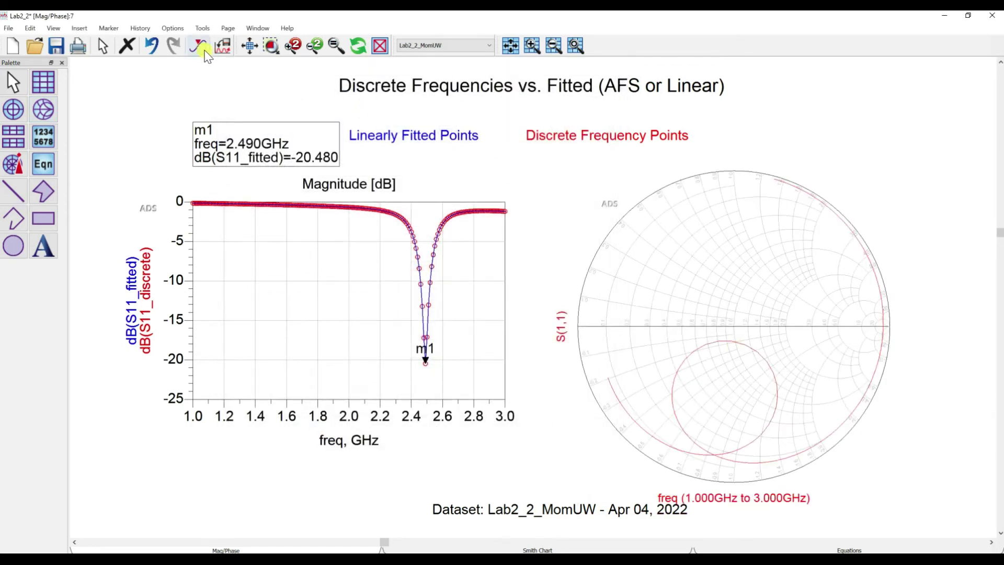
- Insert a marker at 2.490 GHz on the Smith chart's S(1,1) trace
{"action": "left_click", "coordinate": [201, 49]}
{"action": "left_click", "coordinate": [730, 340]}
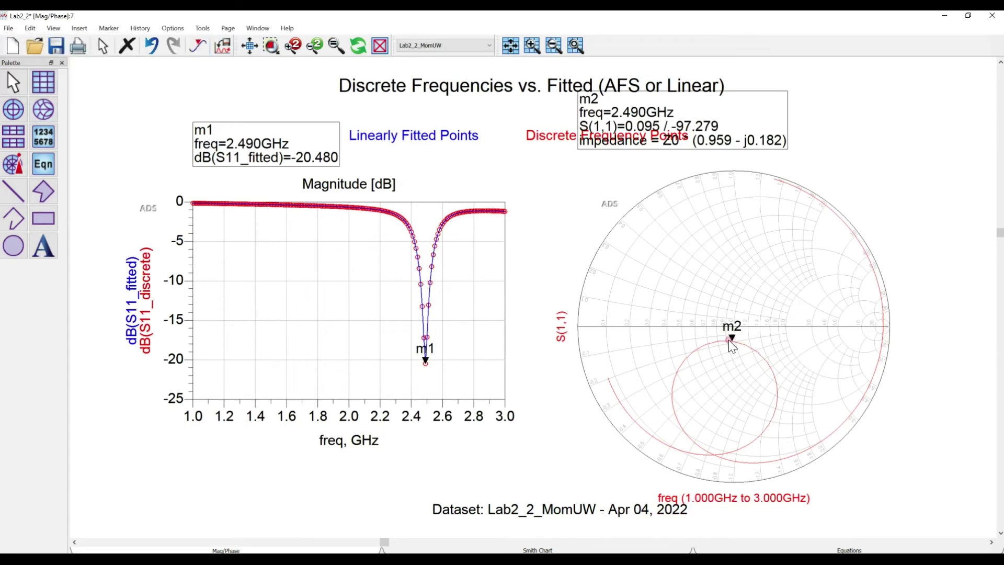
- Move the m2 marker readout clear of the heading text and set its Smith chart reference impedance Zo to 50
{"action": "left_click_drag", "start_coordinate": [741, 112], "coordinate": [883, 117]}
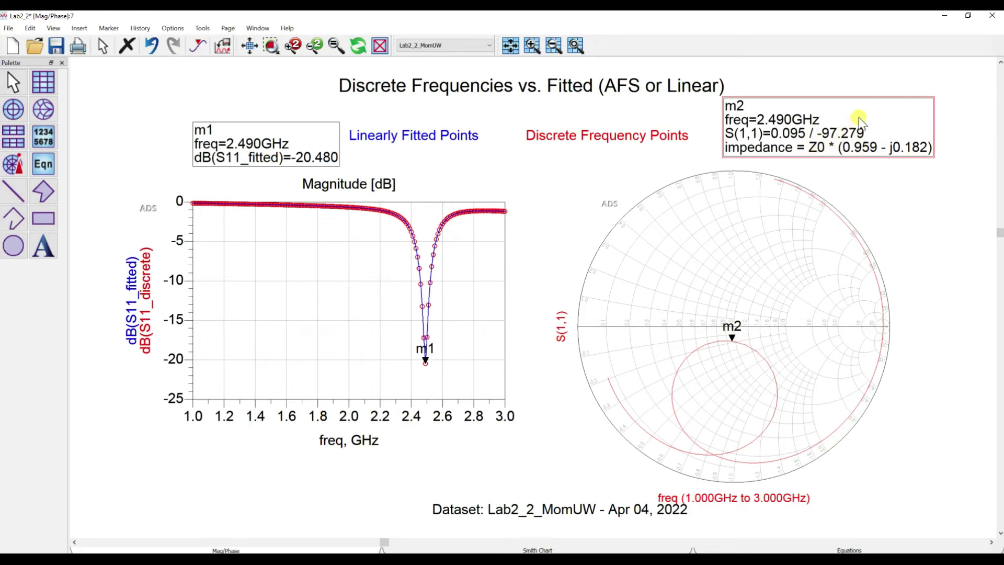
{"action": "double_click", "coordinate": [859, 152]}
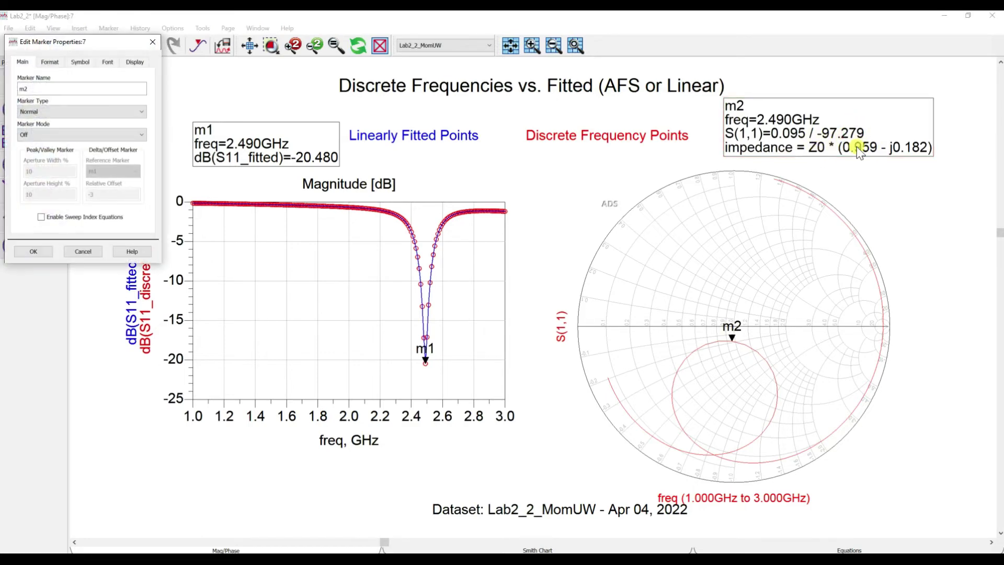
{"action": "left_click_drag", "start_coordinate": [75, 47], "coordinate": [336, 70]}
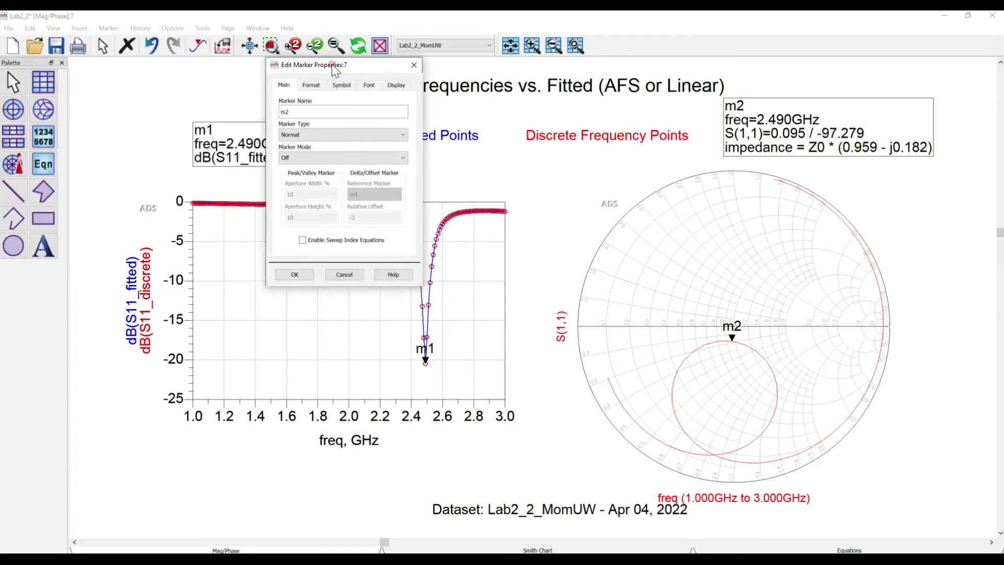
{"action": "left_click", "coordinate": [311, 86]}
{"action": "left_click", "coordinate": [377, 230]}
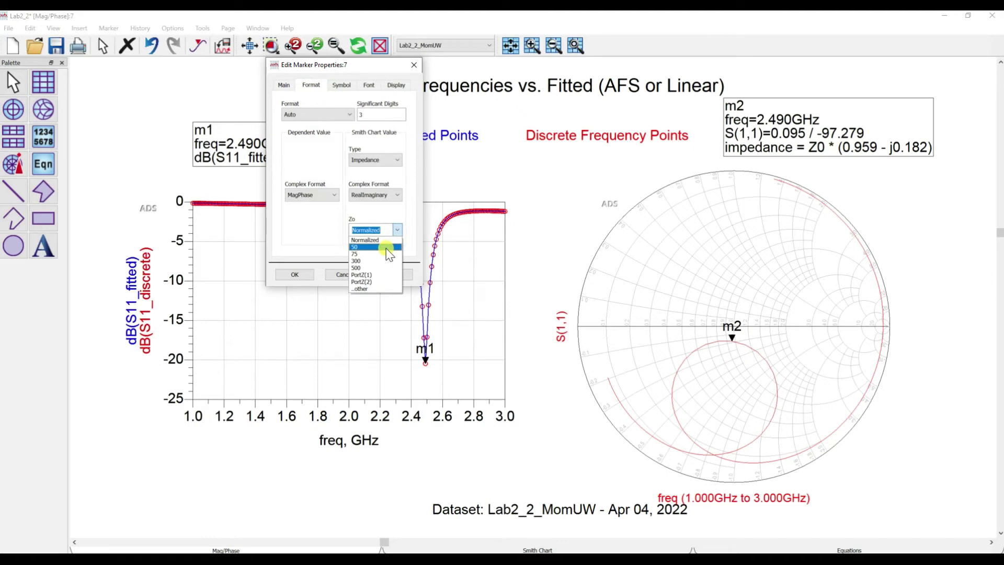
{"action": "left_click", "coordinate": [386, 247]}
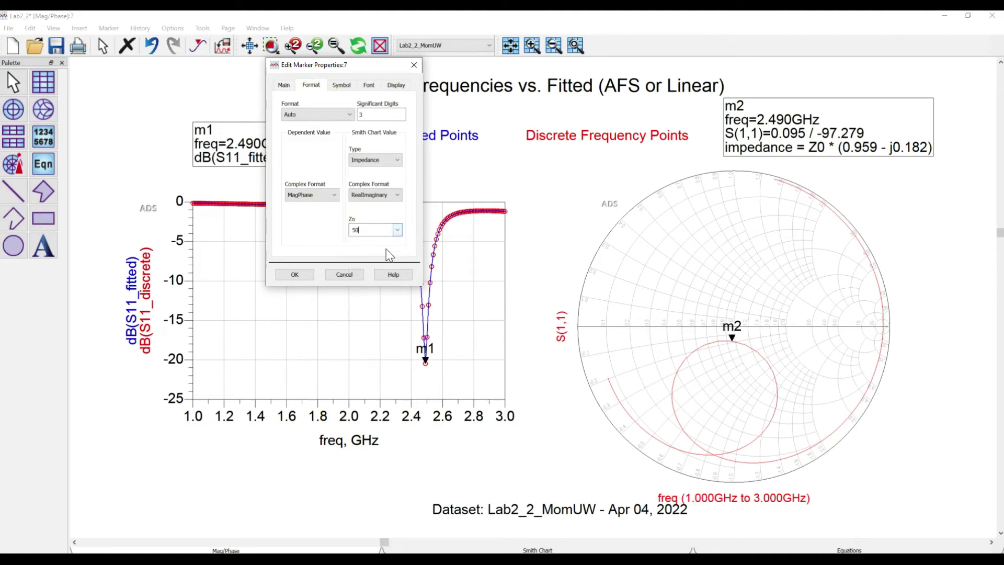
{"action": "left_click", "coordinate": [309, 274]}
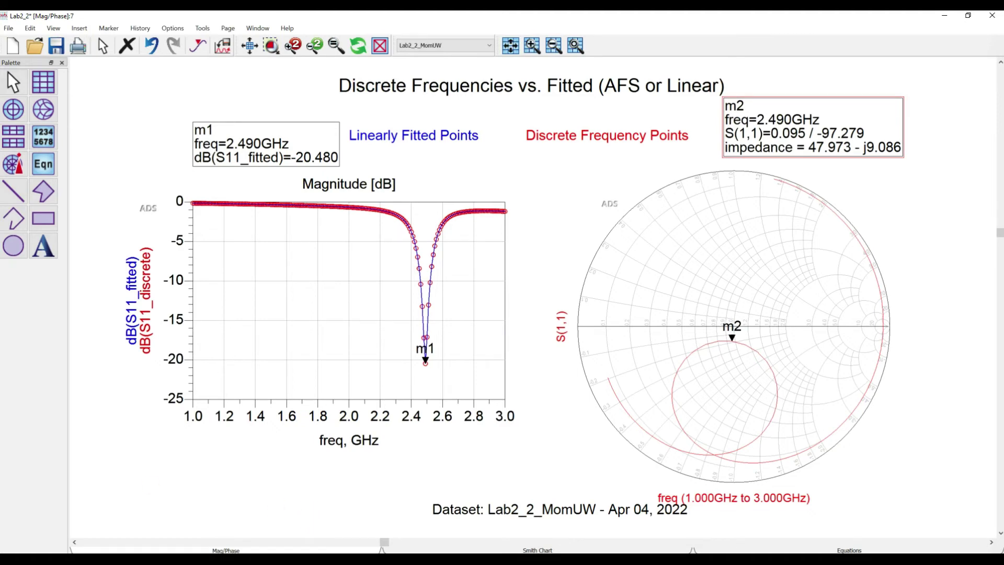
- Return to the EM setup, launch the Momentum visualization of the simulated results, and maximize its window
{"action": "key", "text": "alt+Tab"}
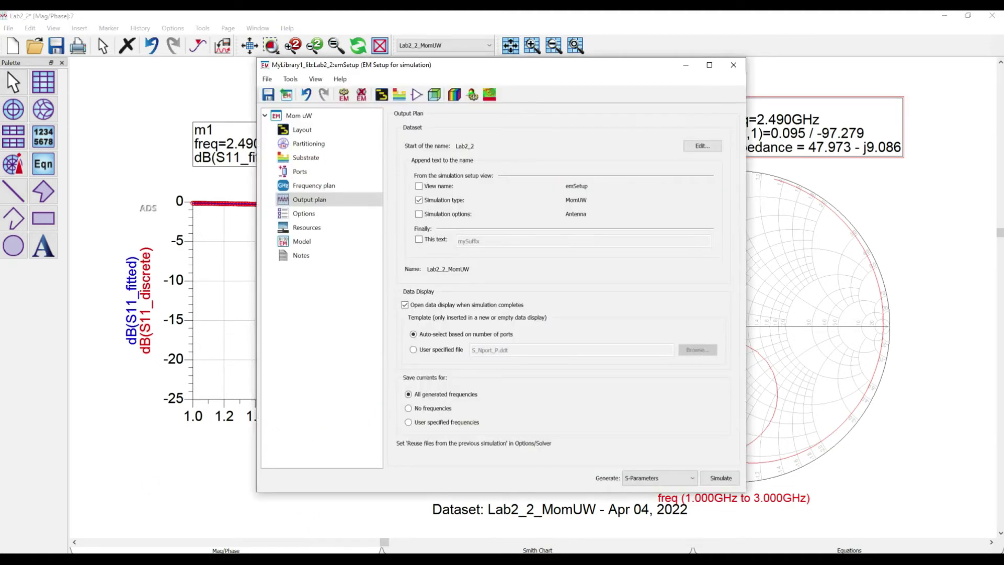
{"action": "left_click", "coordinate": [471, 95]}
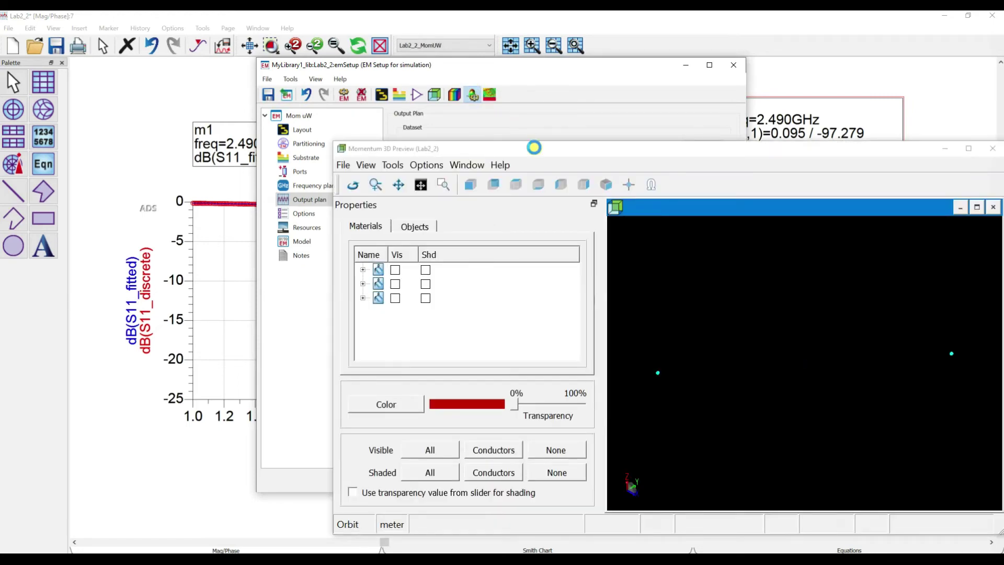
{"action": "left_click_drag", "start_coordinate": [533, 149], "coordinate": [402, 102]}
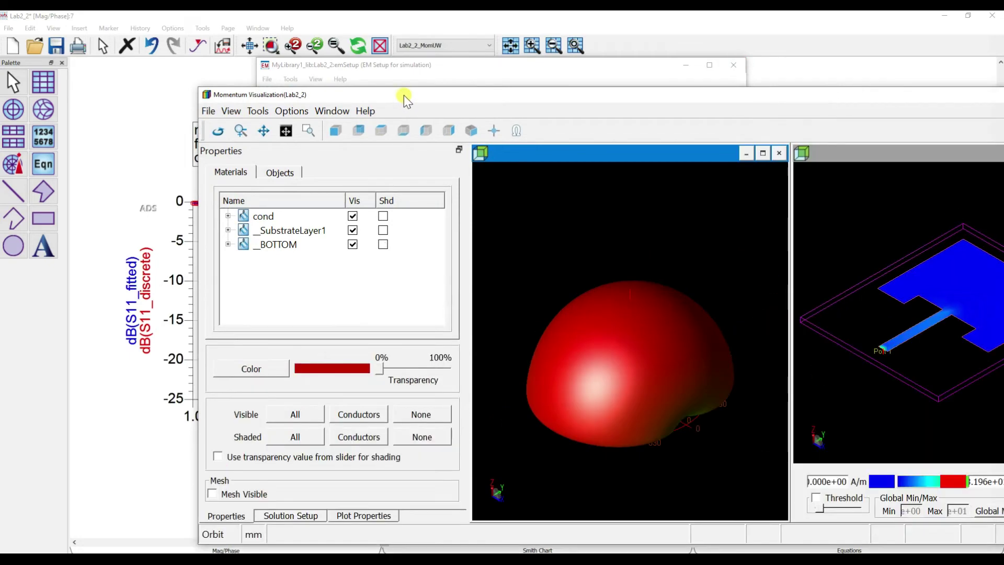
{"action": "left_click_drag", "start_coordinate": [404, 95], "coordinate": [268, 56]}
{"action": "double_click", "coordinate": [255, 55]}
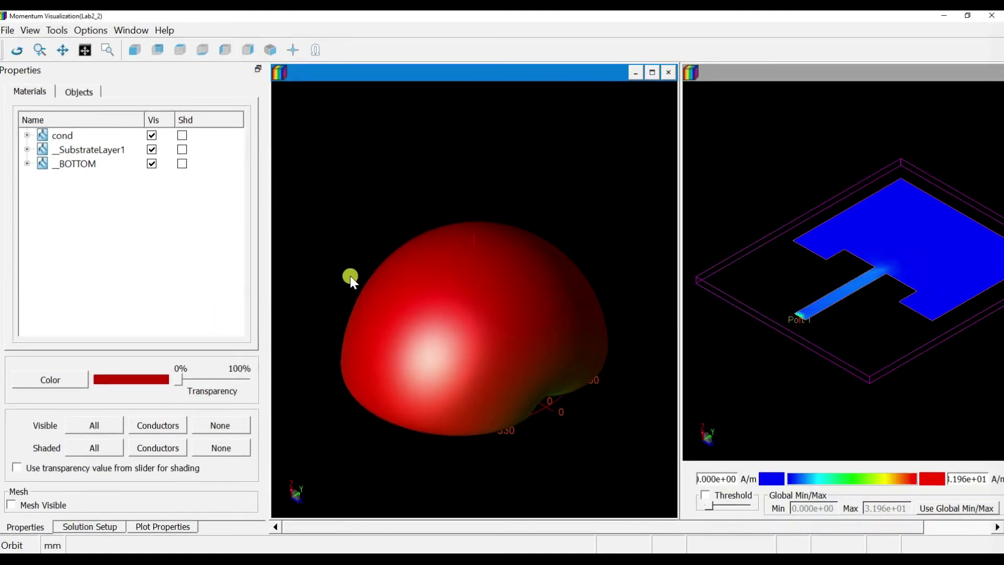
{"action": "left_click", "coordinate": [181, 135]}
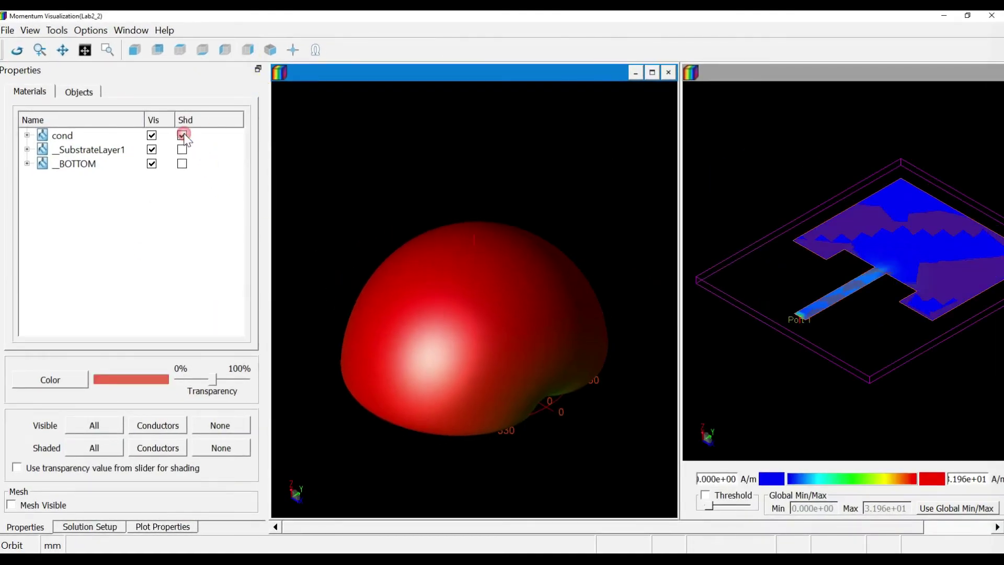
{"action": "left_click", "coordinate": [182, 135]}
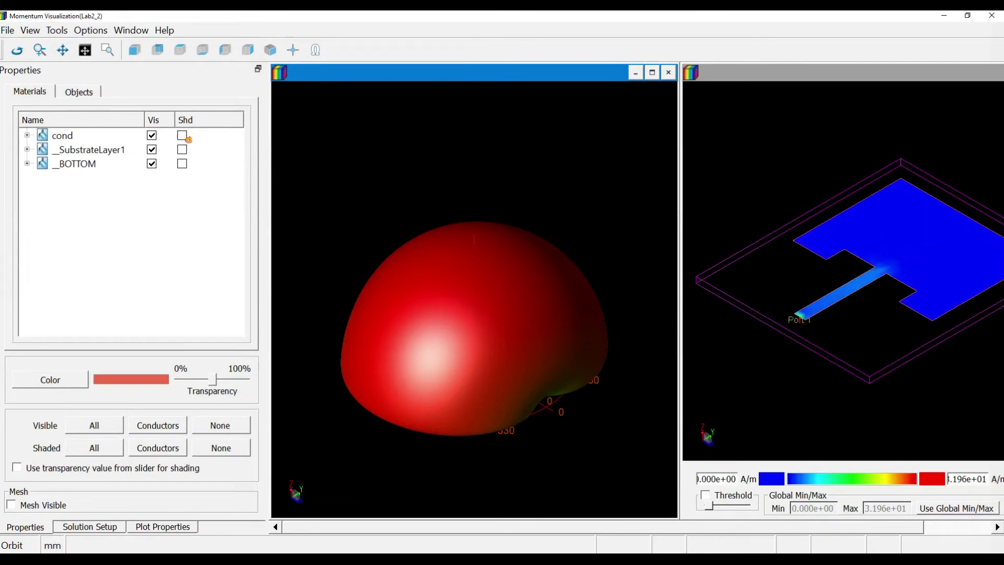
- Choose the 2.49 GHz solution frequency for the displayed currents and far field
{"action": "left_click", "coordinate": [100, 527]}
{"action": "left_click", "coordinate": [47, 431]}
{"action": "scroll", "coordinate": [47, 434], "scroll_direction": "down", "scroll_amount": 12}
{"action": "scroll", "coordinate": [47, 434], "scroll_direction": "down", "scroll_amount": 20}
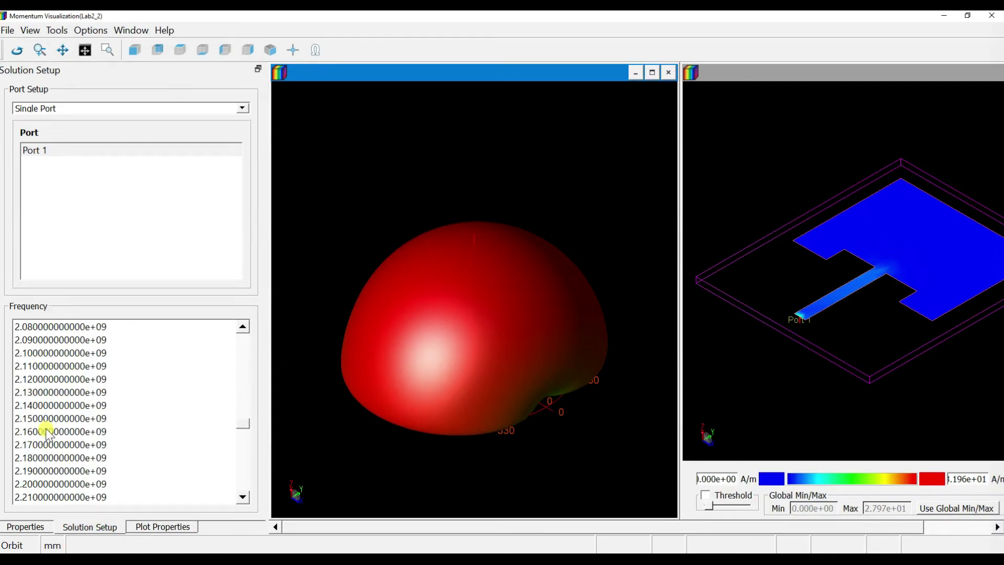
{"action": "scroll", "coordinate": [47, 433], "scroll_direction": "down", "scroll_amount": 9}
{"action": "scroll", "coordinate": [47, 433], "scroll_direction": "up", "scroll_amount": 6}
{"action": "left_click", "coordinate": [47, 393]}
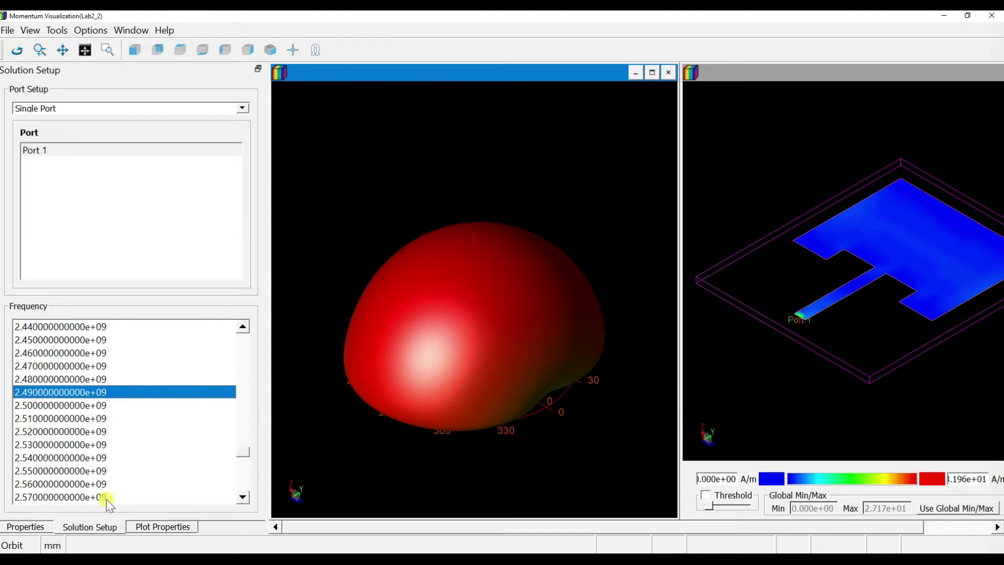
- Display the surface current plot on a dB scale
{"action": "left_click", "coordinate": [152, 525]}
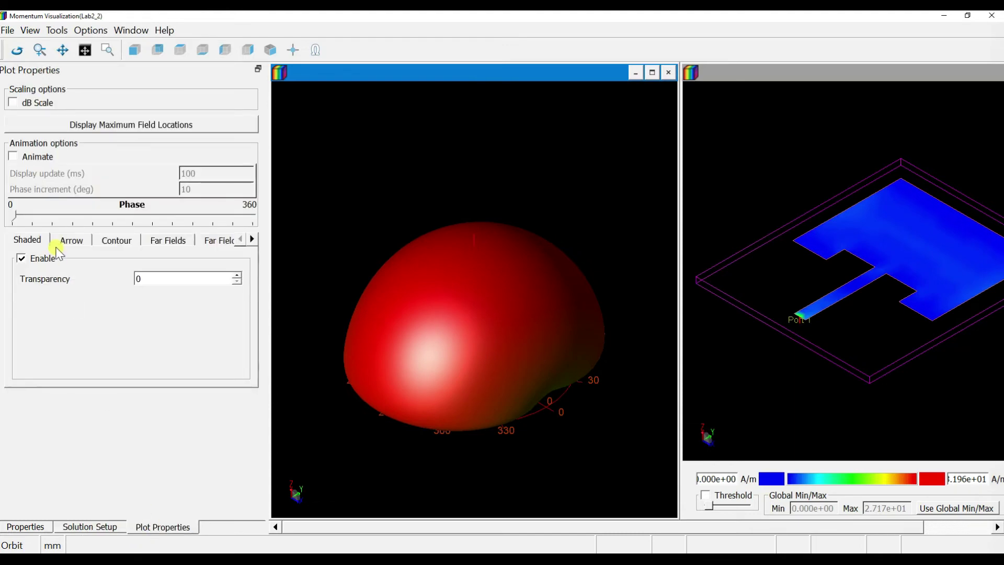
{"action": "left_click", "coordinate": [16, 103]}
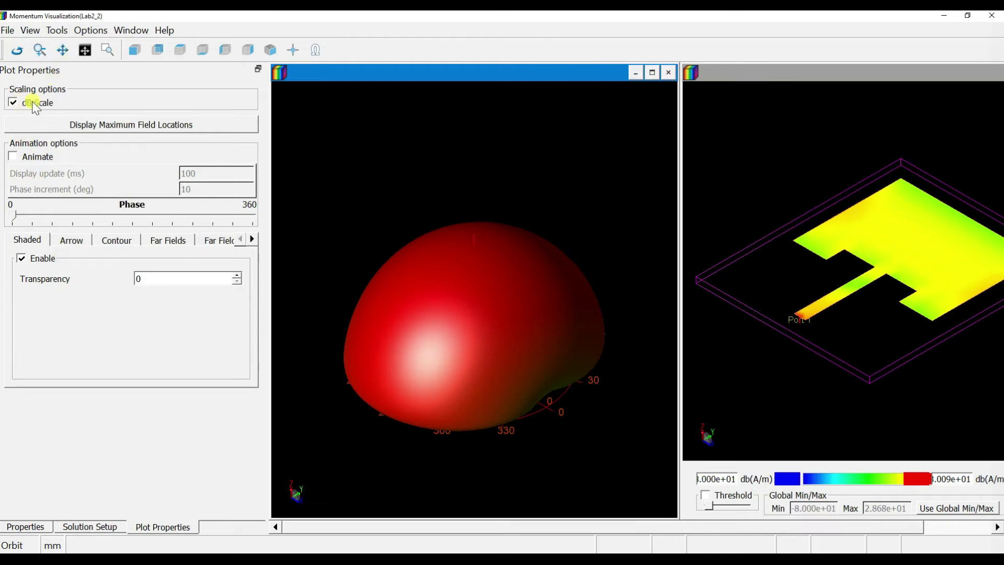
{"action": "left_click", "coordinate": [35, 107]}
{"action": "left_click", "coordinate": [35, 105]}
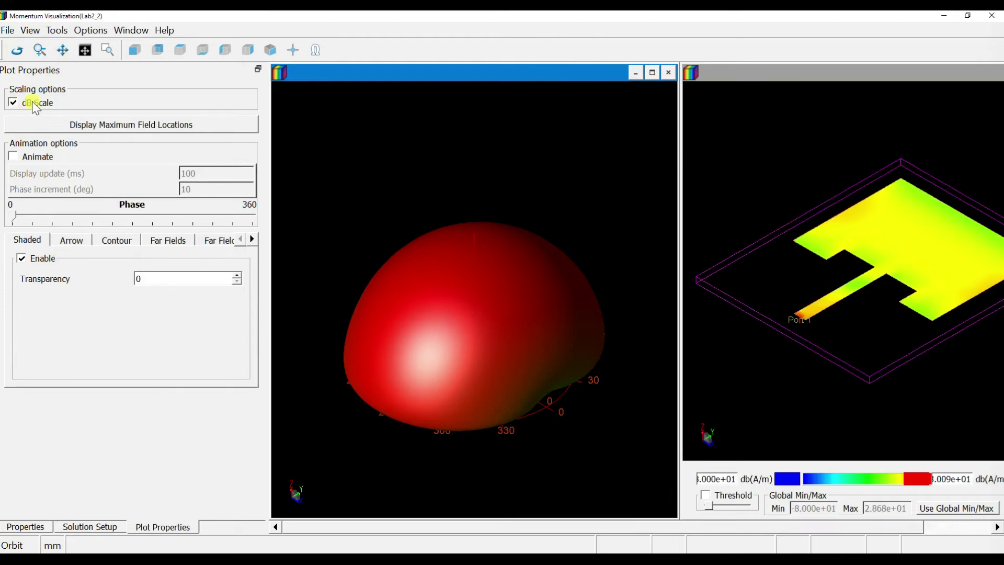
- Animate the surface currents, set the phase increment to 20 degrees, and stop the animation
{"action": "left_click", "coordinate": [33, 156]}
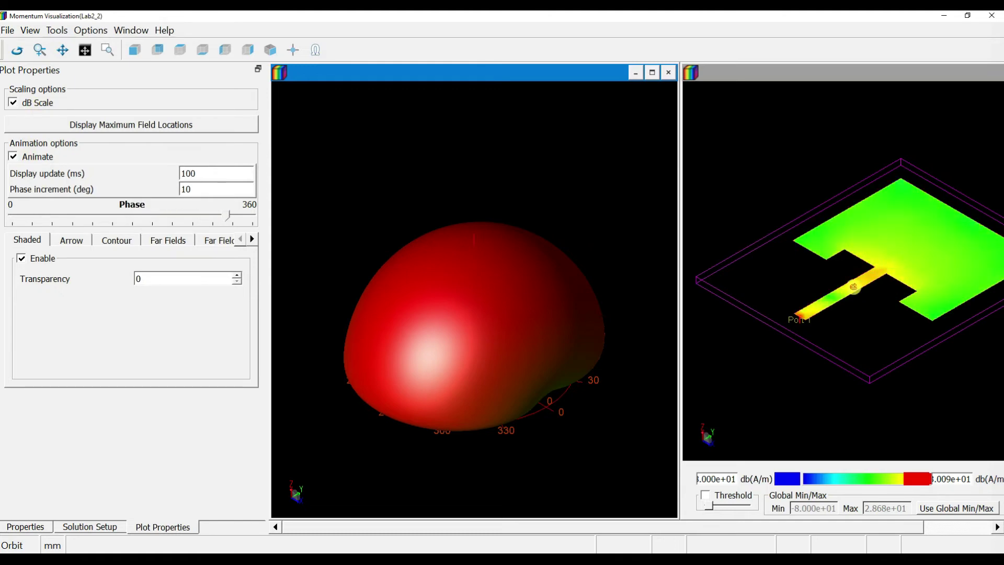
{"action": "left_click", "coordinate": [24, 158]}
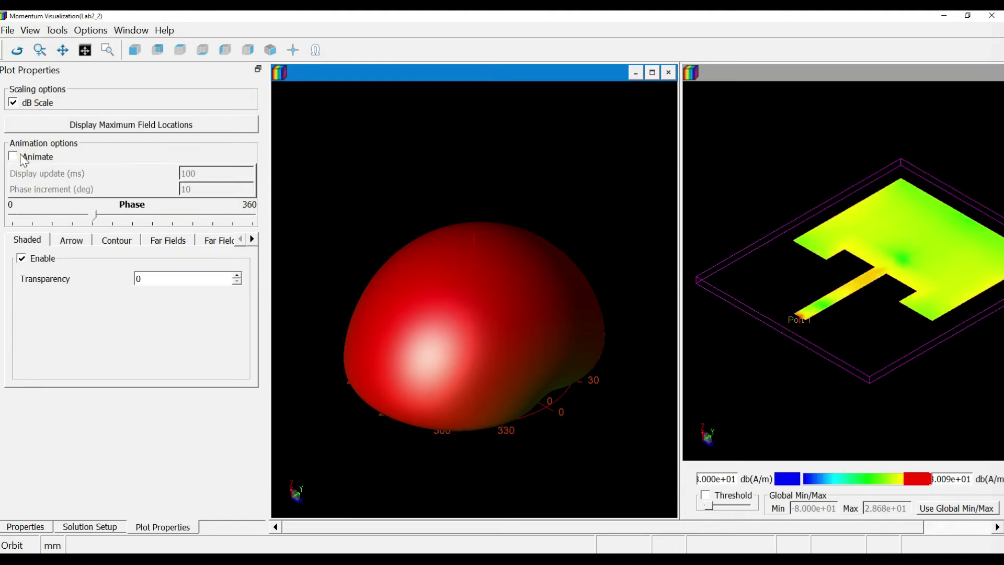
{"action": "left_click", "coordinate": [21, 156]}
{"action": "double_click", "coordinate": [219, 189]}
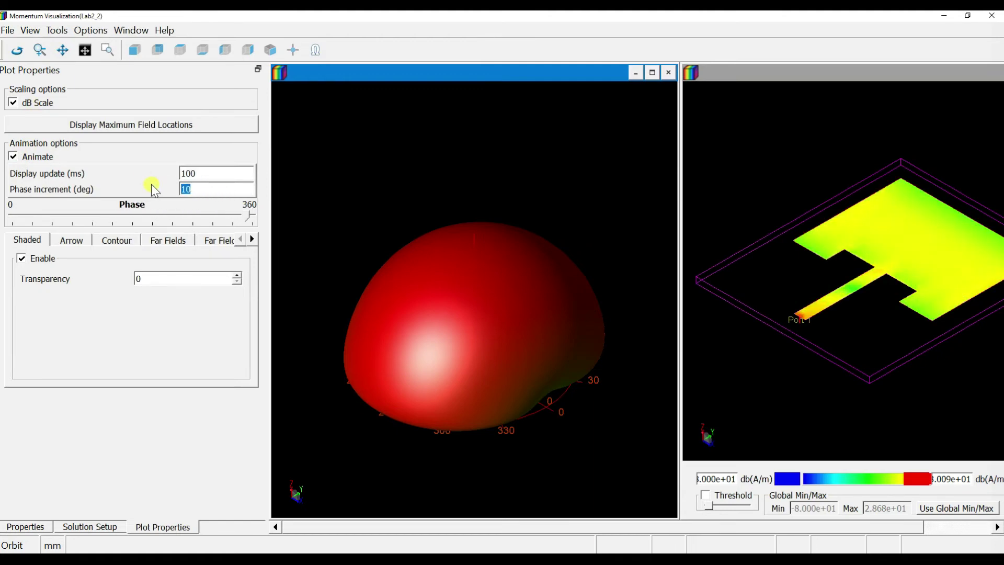
{"action": "type", "text": "20"}
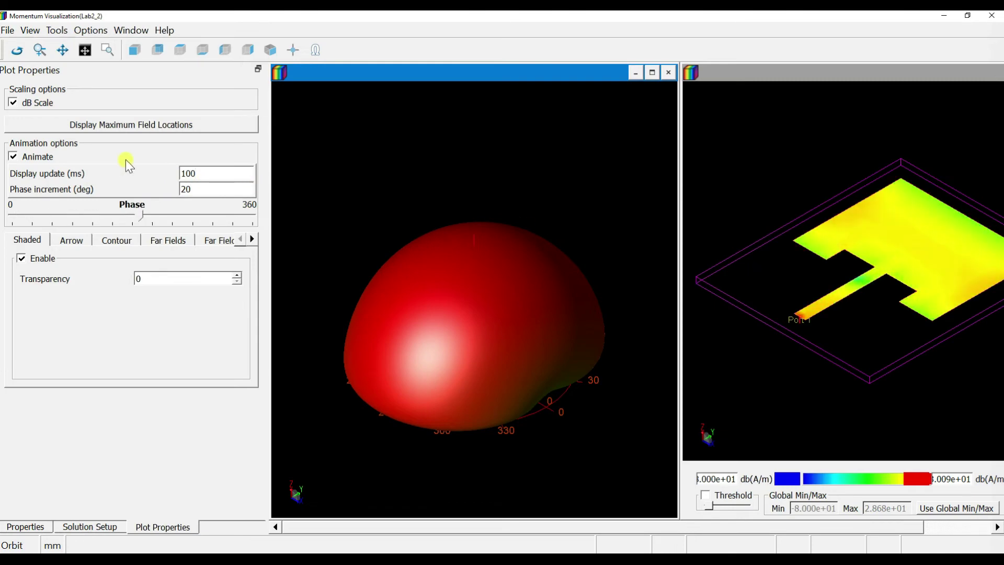
{"action": "left_click", "coordinate": [37, 157]}
- View the far-field antenna parameters at 2.49 GHz and plot them versus frequency in a data display
{"action": "left_click", "coordinate": [165, 239]}
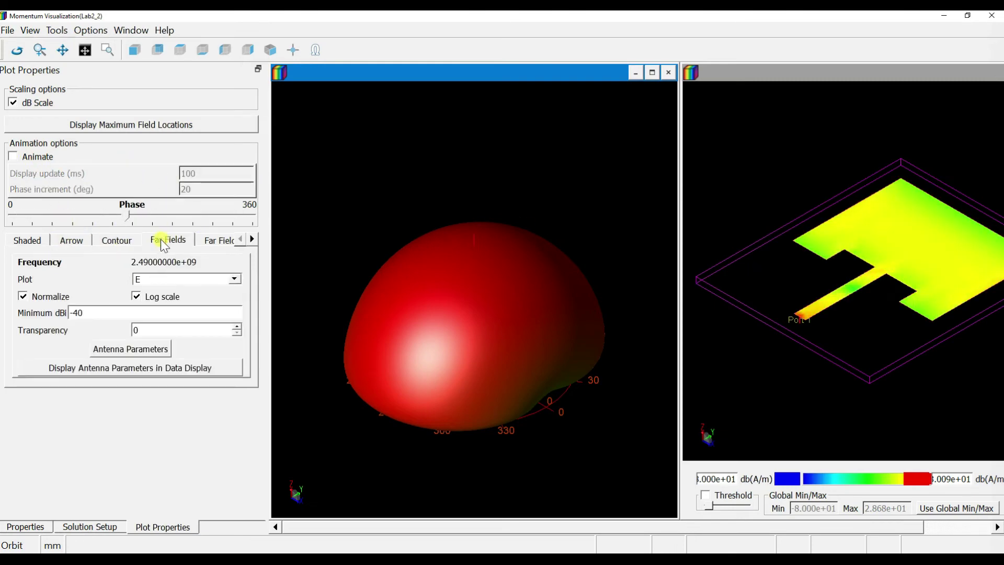
{"action": "left_click", "coordinate": [129, 351]}
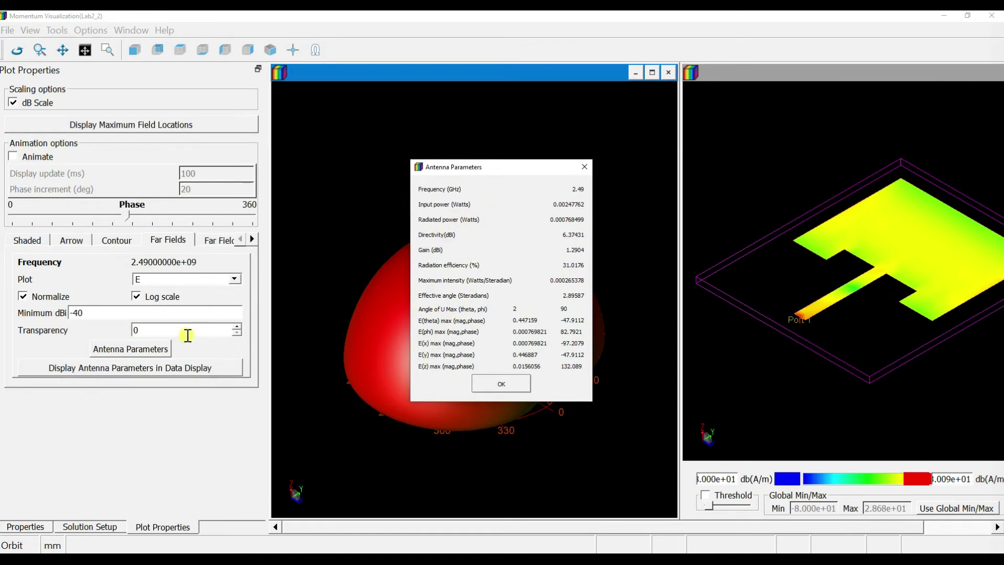
{"action": "left_click", "coordinate": [113, 368]}
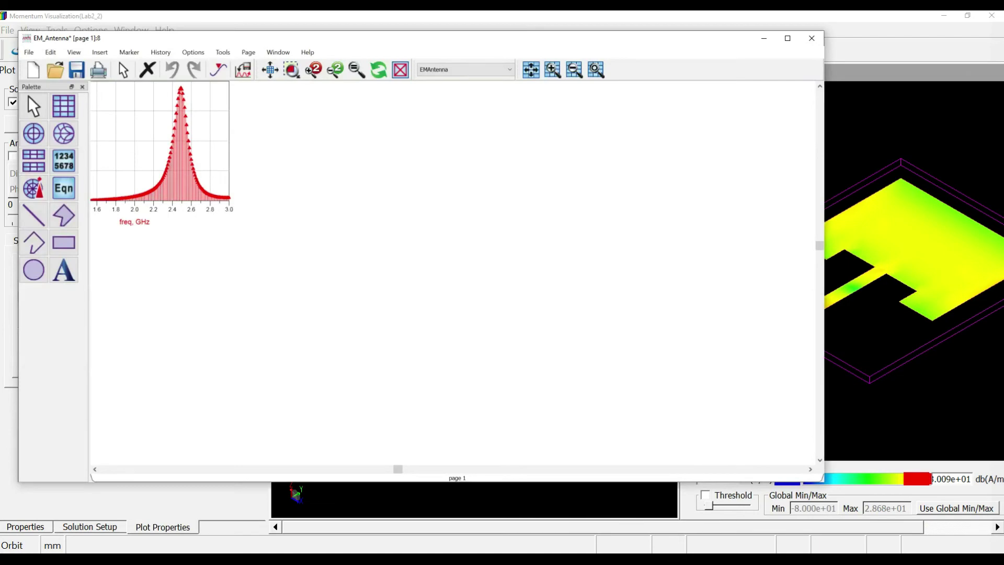
- Change the Gain (dBi) plot's trace style to a continuous line
{"action": "scroll", "coordinate": [408, 266], "scroll_direction": "up", "scroll_amount": 3}
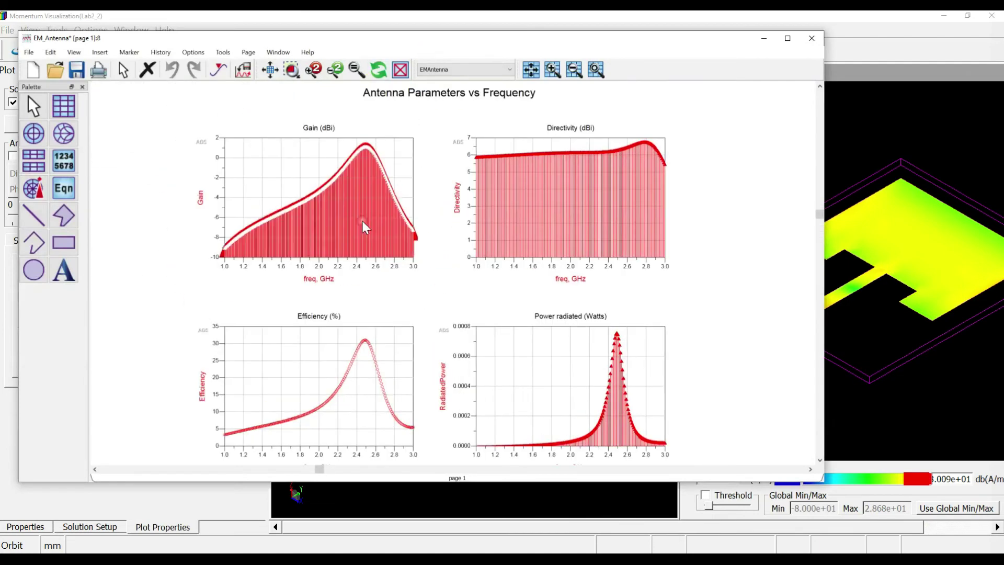
{"action": "scroll", "coordinate": [430, 258], "scroll_direction": "up", "scroll_amount": 5}
{"action": "scroll", "coordinate": [455, 277], "scroll_direction": "down", "scroll_amount": 3}
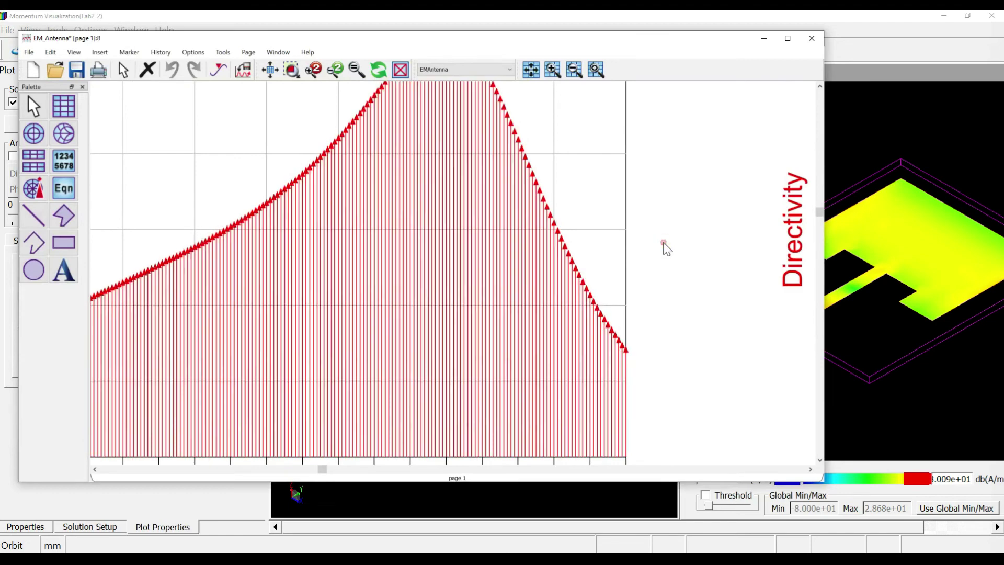
{"action": "scroll", "coordinate": [458, 269], "scroll_direction": "down", "scroll_amount": 2}
{"action": "double_click", "coordinate": [466, 235]}
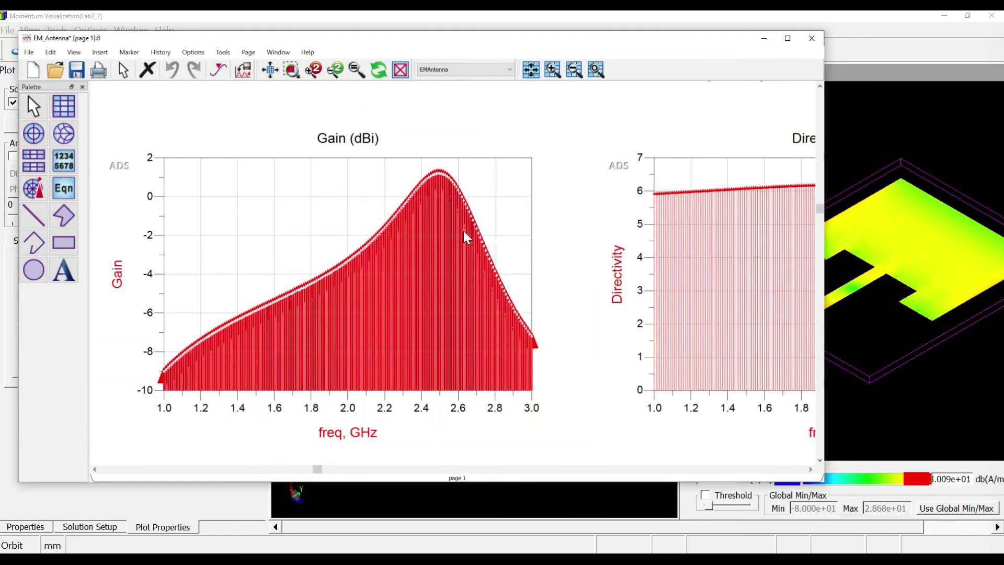
{"action": "left_click", "coordinate": [331, 214]}
{"action": "left_click", "coordinate": [317, 378]}
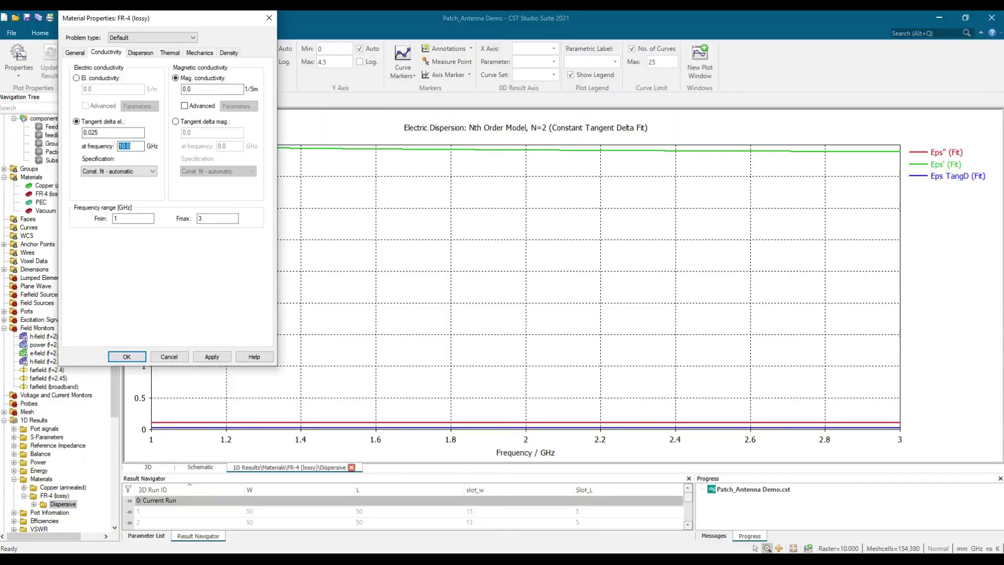
- In CST Studio Suite, cancel the FR-4 material properties and display the maximum 3D IEEE gain result versus frequency
{"action": "left_click", "coordinate": [170, 357]}
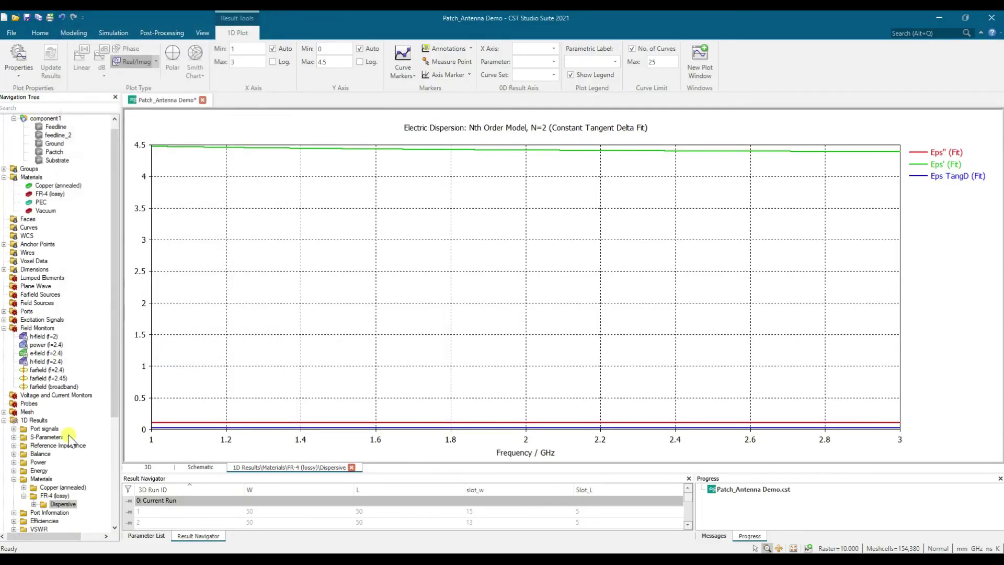
{"action": "scroll", "coordinate": [68, 439], "scroll_direction": "down", "scroll_amount": 6}
{"action": "left_click", "coordinate": [71, 520]}
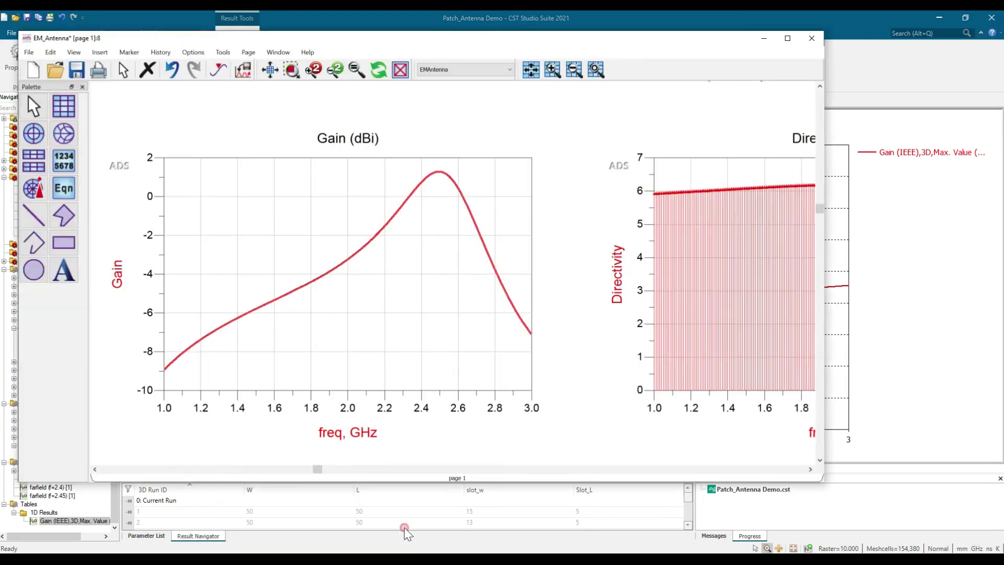
- Switch back to Momentum Visualization and view the antenna parameters at 2.49 GHz again
{"action": "left_click", "coordinate": [405, 531]}
{"action": "left_click", "coordinate": [354, 548]}
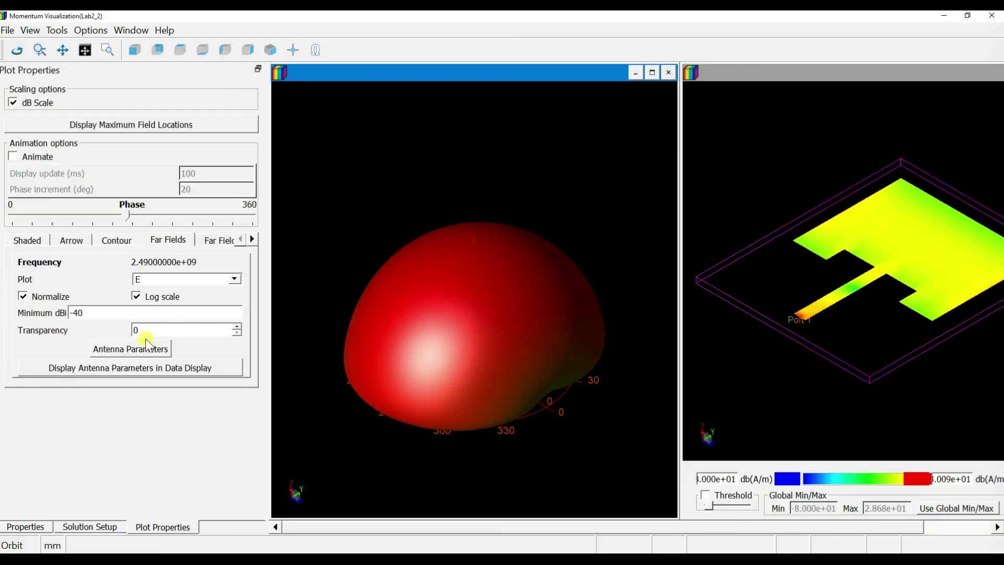
{"action": "left_click", "coordinate": [124, 348]}
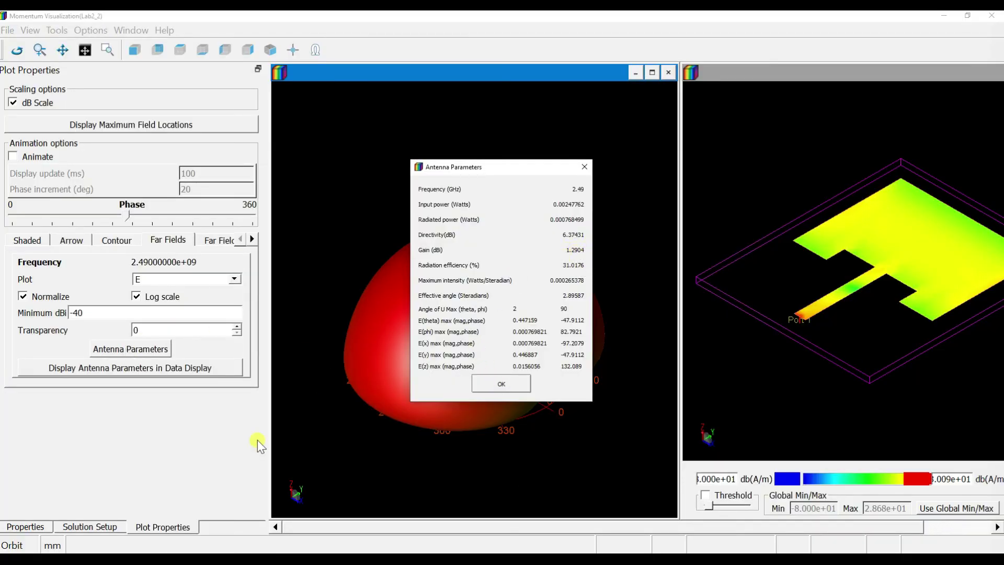
- Enable a far-field cut at Phi 0 with the dataset name emFar
{"action": "left_click", "coordinate": [178, 523]}
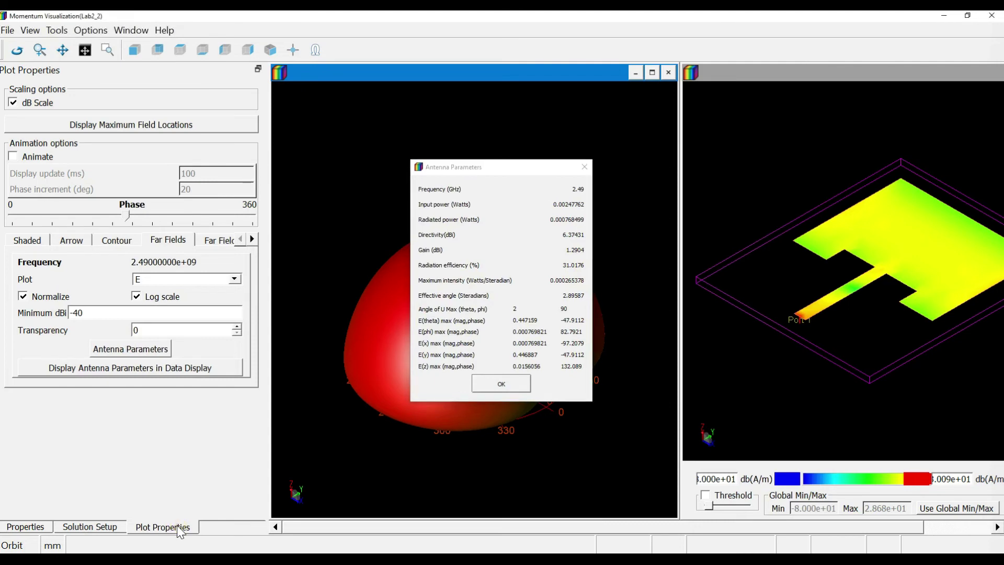
{"action": "left_click", "coordinate": [220, 241]}
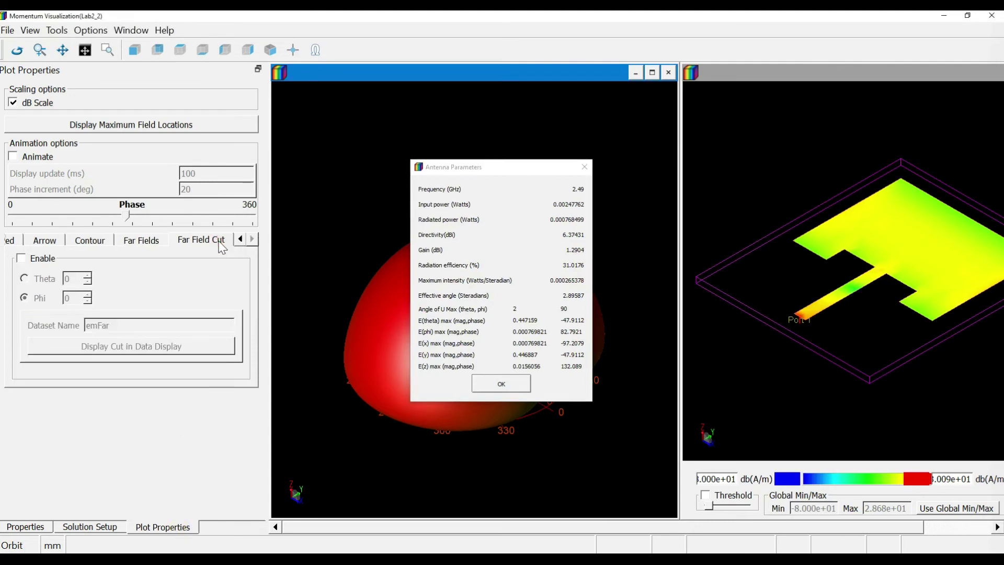
{"action": "left_click", "coordinate": [36, 258]}
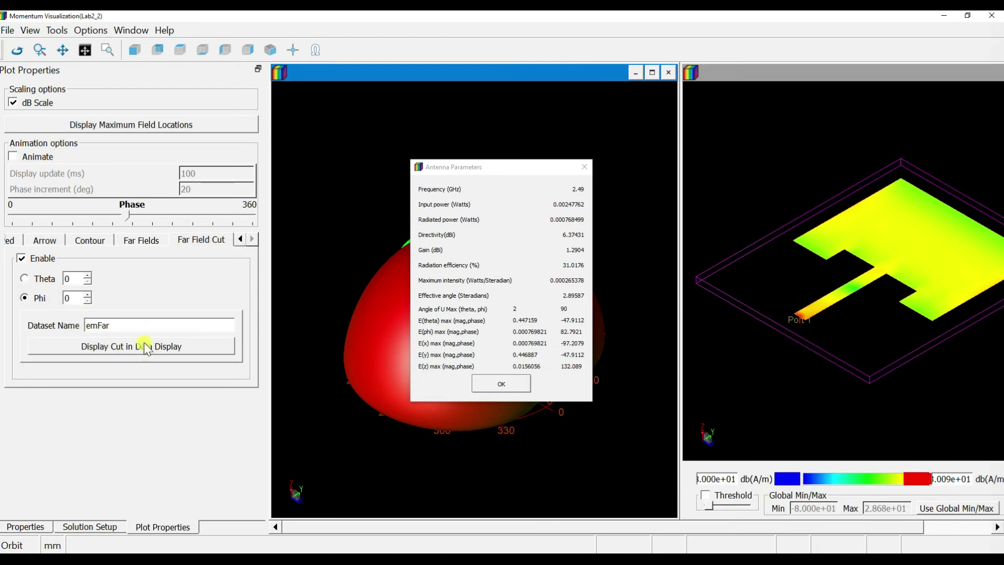
- Display the emFar cut in a maximized data display and compare it with CST's farfield (f=2.45) polar plot
{"action": "left_click", "coordinate": [92, 346]}
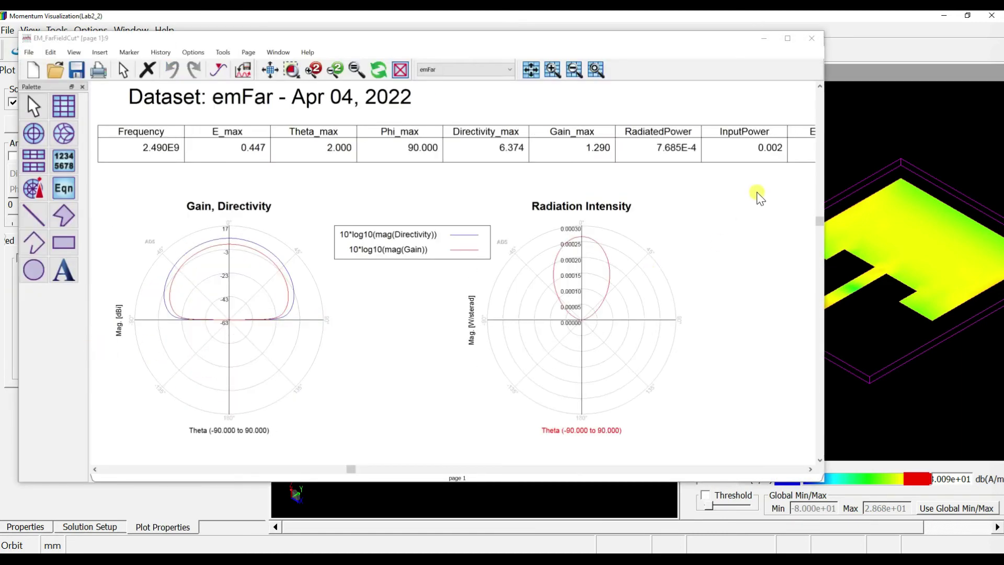
{"action": "left_click", "coordinate": [788, 38]}
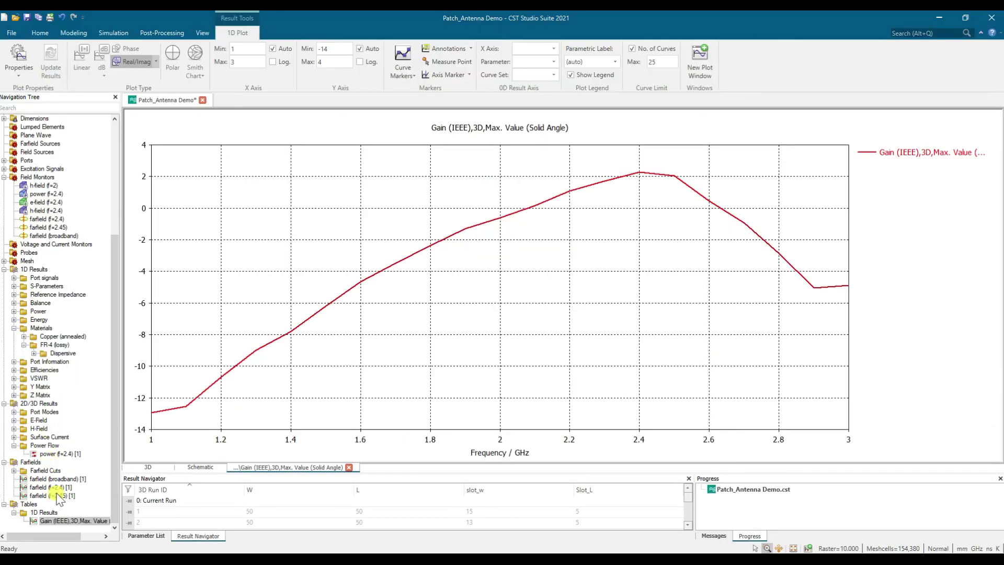
{"action": "left_click", "coordinate": [56, 495]}
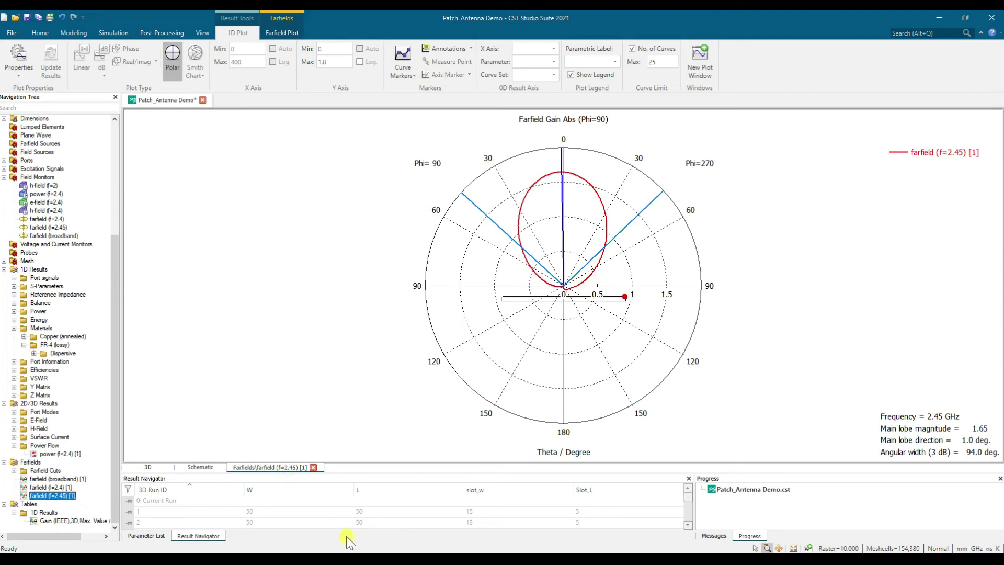
{"action": "mouse_move", "coordinate": [348, 551]}
{"action": "left_click", "coordinate": [424, 538]}
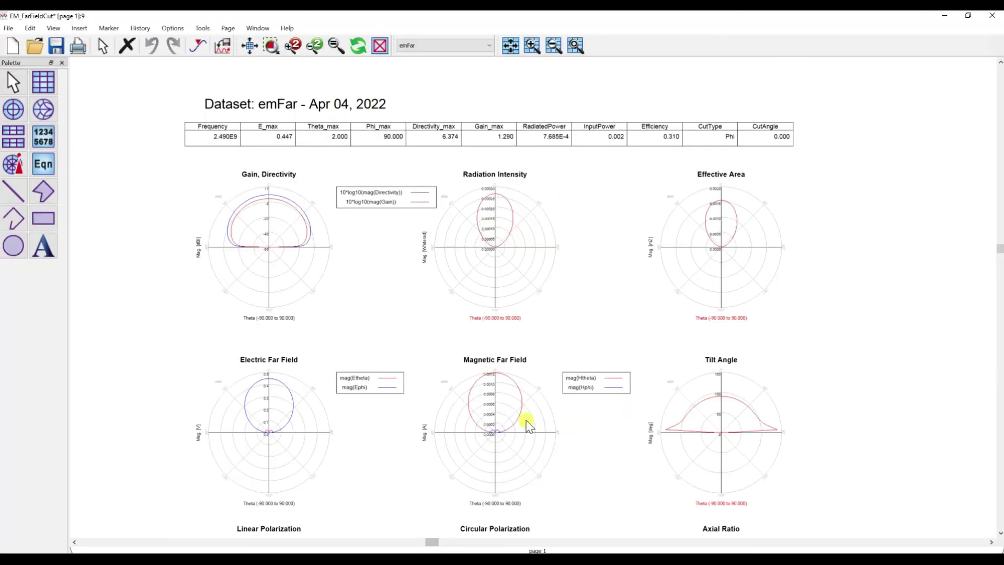
- Review the Lab2_2 S11 and Smith chart display, and return to the Lab2_2 layout
{"action": "mouse_move", "coordinate": [347, 551]}
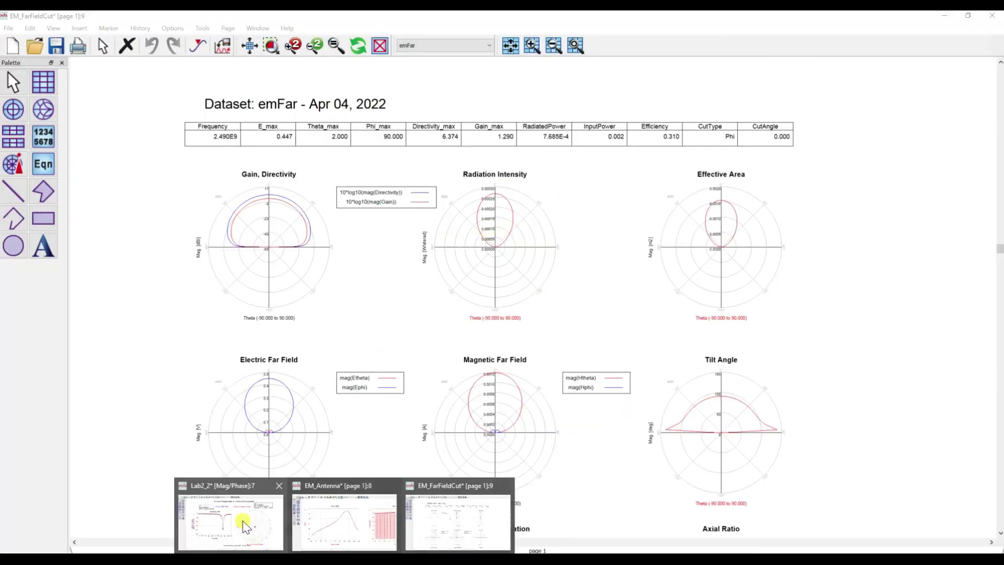
{"action": "left_click", "coordinate": [245, 524]}
{"action": "mouse_move", "coordinate": [293, 559]}
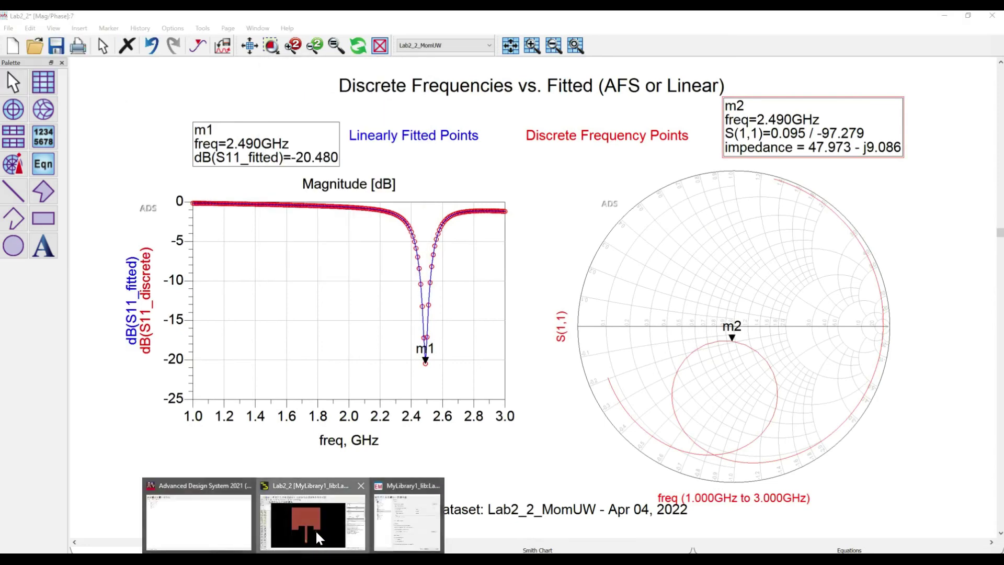
{"action": "left_click", "coordinate": [316, 532]}
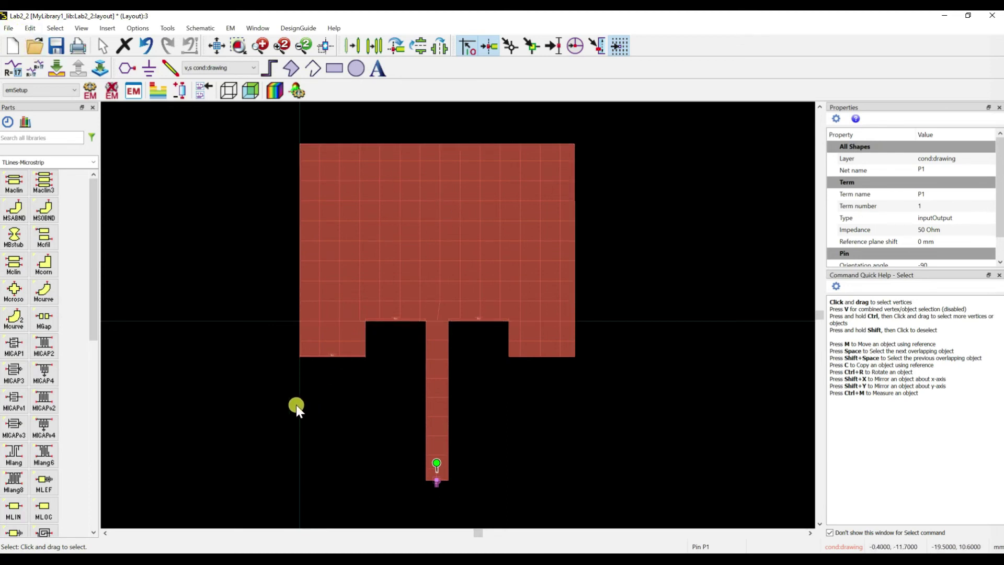
- Save all modified designs and archive MyWorkspace1_wrk with its EM visualization data as MyWorkspace1_wrk.7zads
{"action": "key", "text": "alt+Tab"}
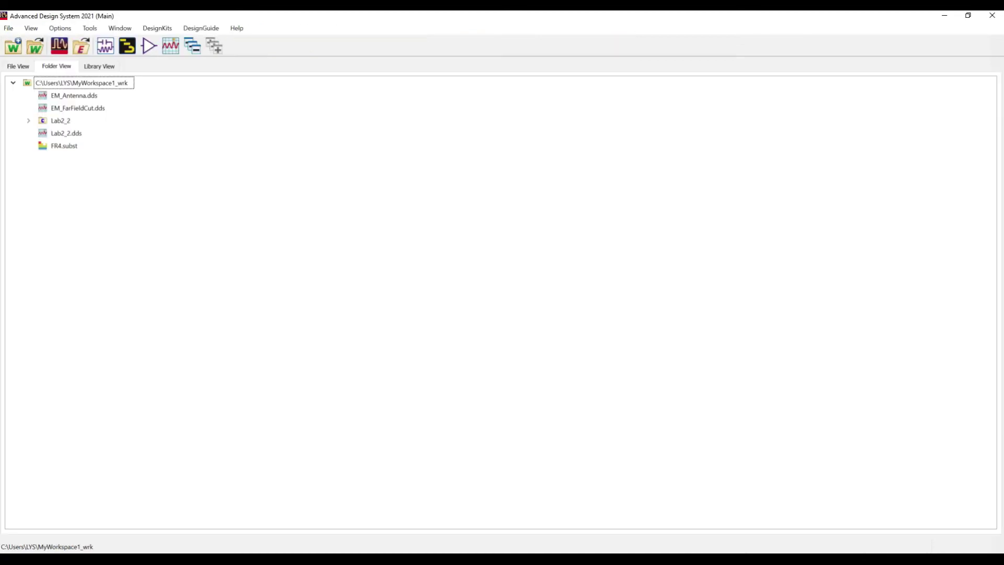
{"action": "left_click", "coordinate": [10, 28]}
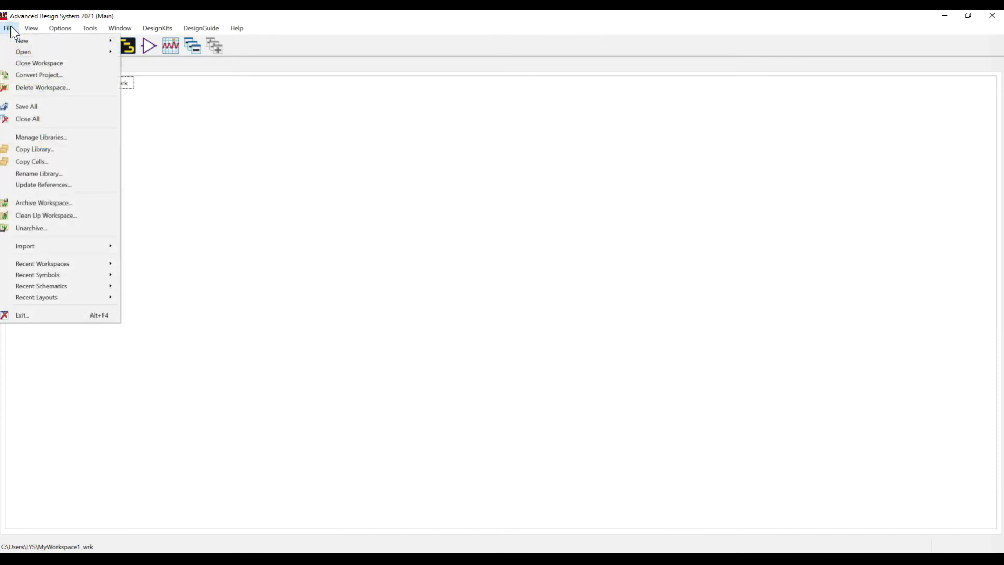
{"action": "left_click", "coordinate": [69, 207]}
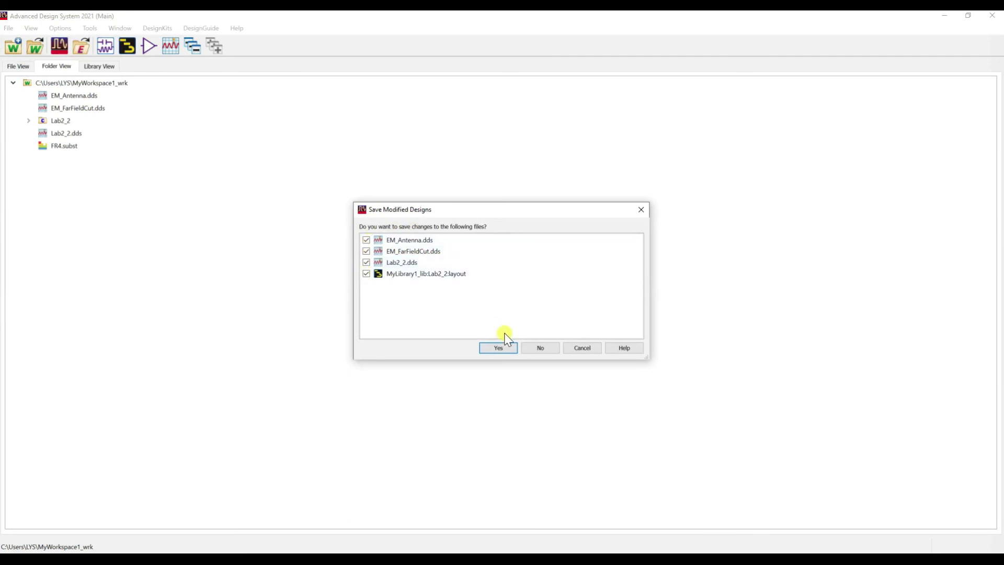
{"action": "left_click", "coordinate": [500, 348]}
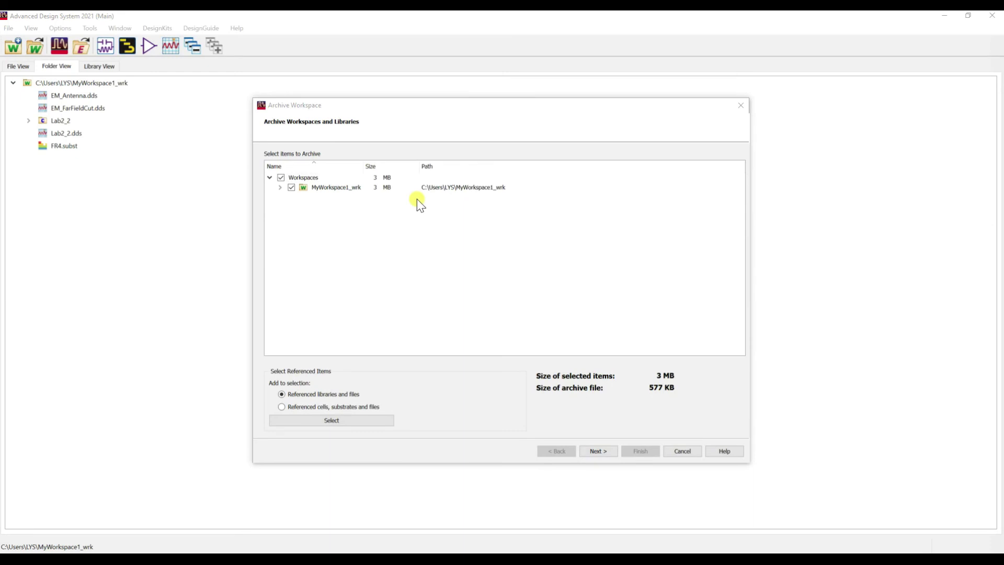
{"action": "left_click", "coordinate": [596, 450]}
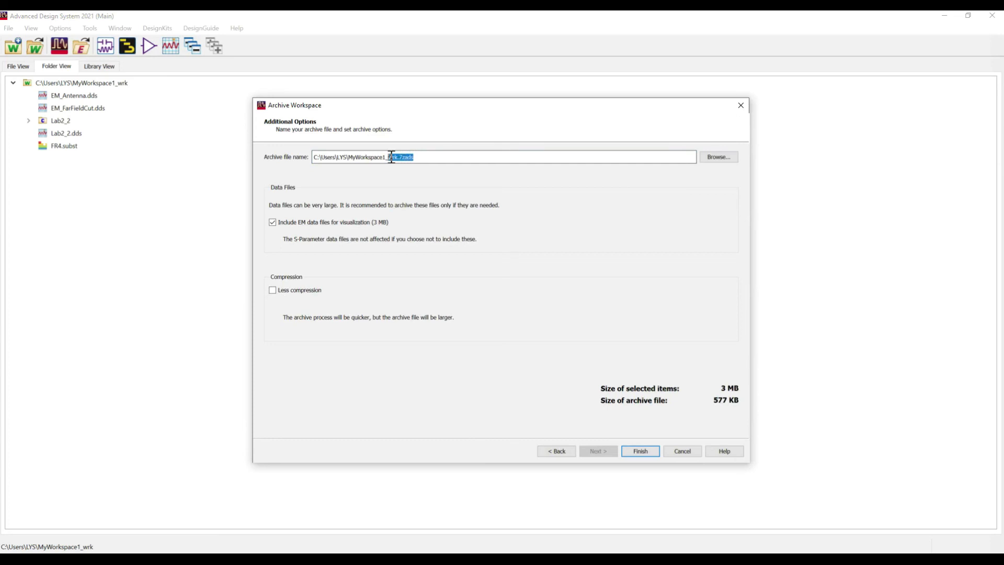
{"action": "left_click_drag", "start_coordinate": [389, 157], "coordinate": [373, 157]}
{"action": "left_click", "coordinate": [642, 451]}
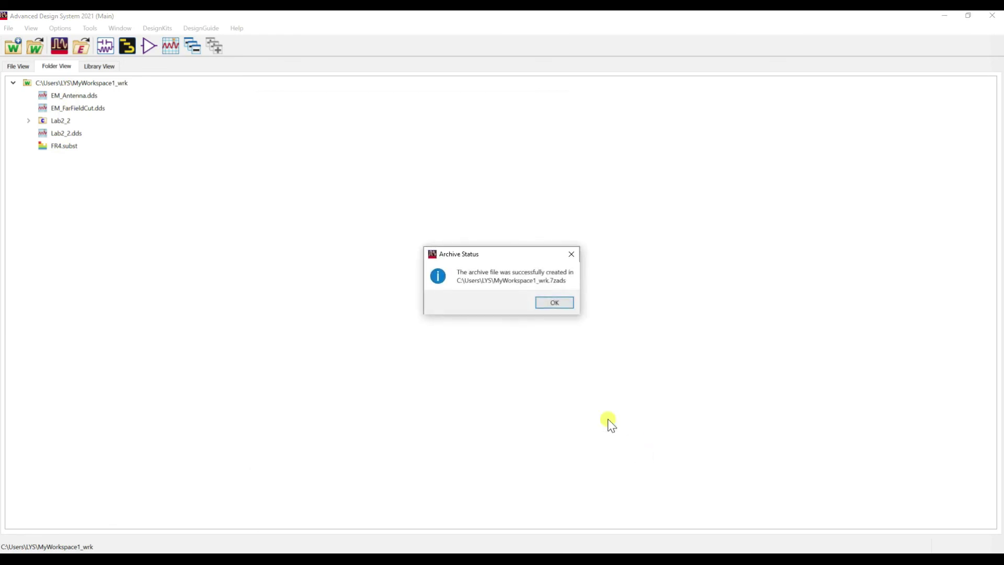
{"action": "left_click", "coordinate": [556, 303]}
{"action": "left_click", "coordinate": [11, 30]}
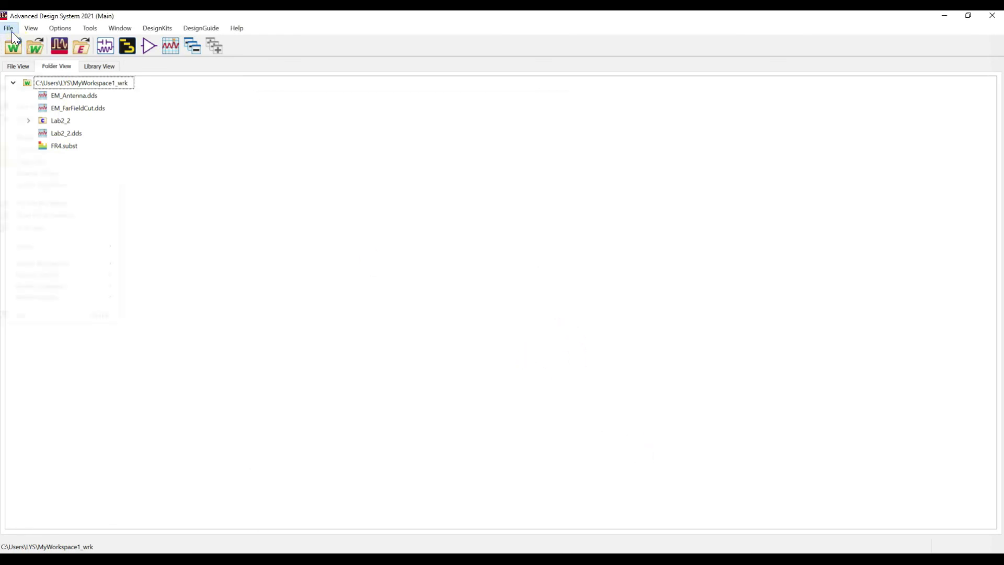
{"action": "left_click", "coordinate": [39, 228]}
- Select the main patch rectangle in the Lab2_2 layout and recheck the simulated S11 response before returning to the layout
{"action": "mouse_move", "coordinate": [295, 558]}
{"action": "left_click", "coordinate": [330, 508]}
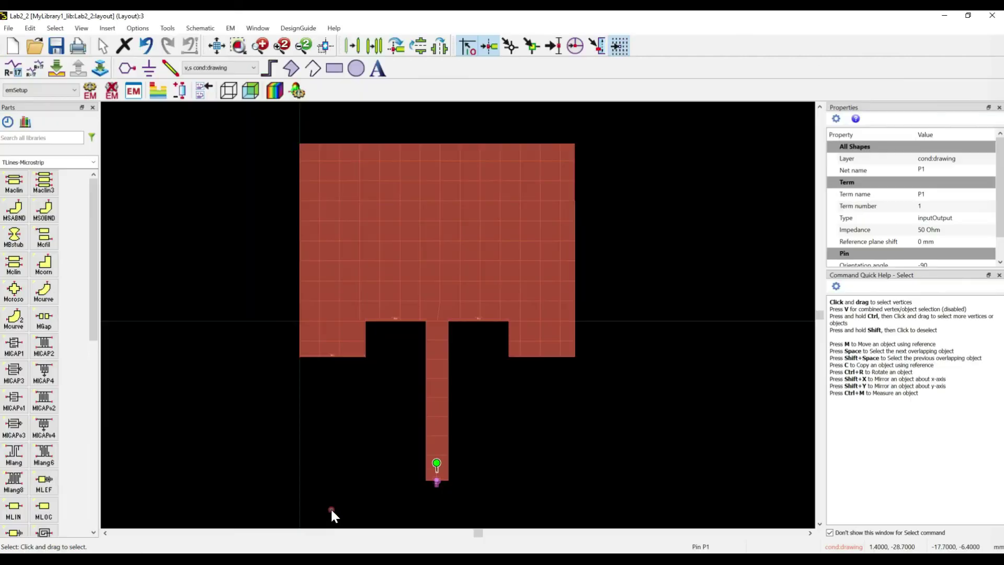
{"action": "left_click", "coordinate": [451, 224]}
{"action": "mouse_move", "coordinate": [345, 559]}
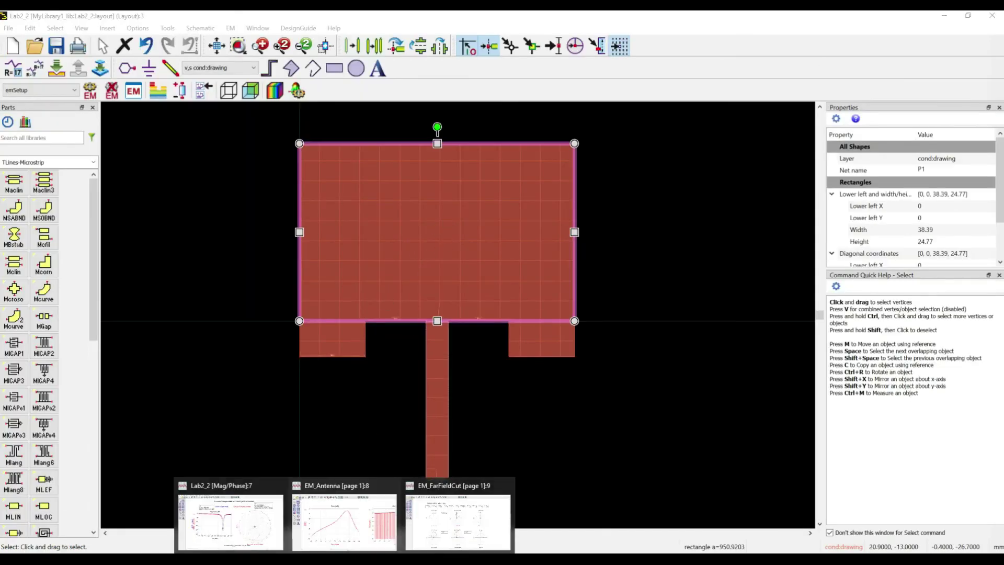
{"action": "left_click", "coordinate": [258, 537]}
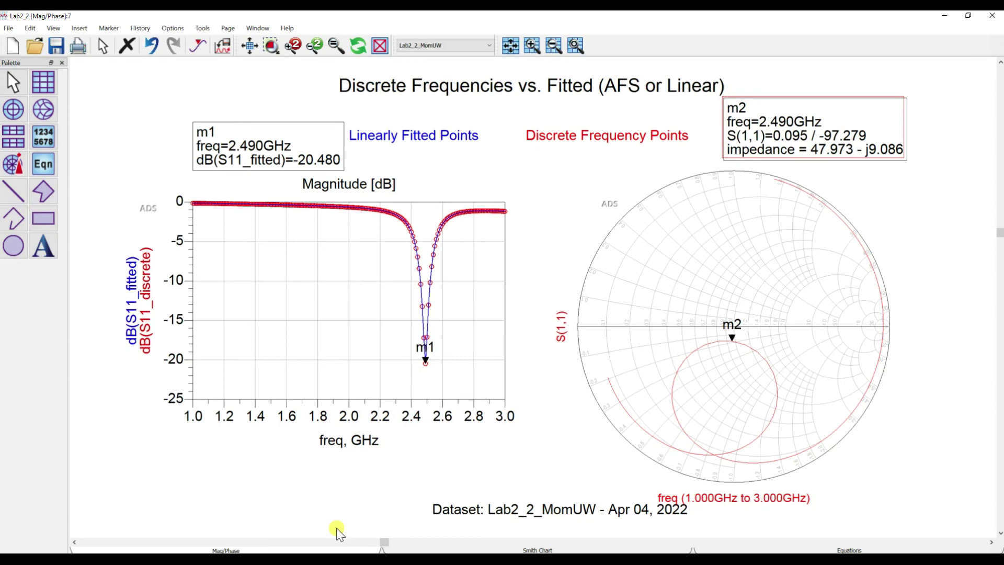
{"action": "left_click", "coordinate": [313, 510]}
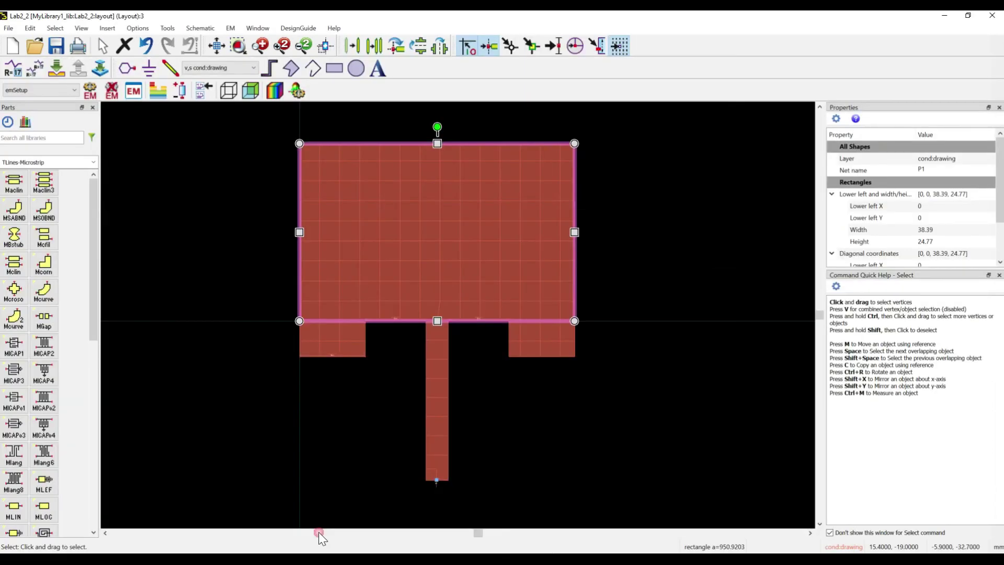
- Set the main patch rectangle's height to 25.5 mm
{"action": "left_click", "coordinate": [938, 241]}
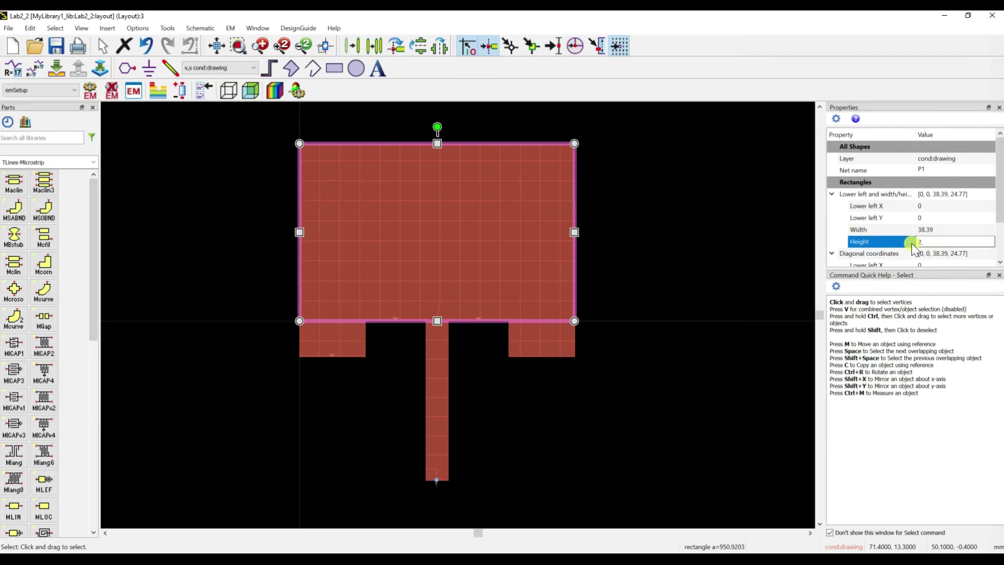
{"action": "left_click", "coordinate": [753, 224]}
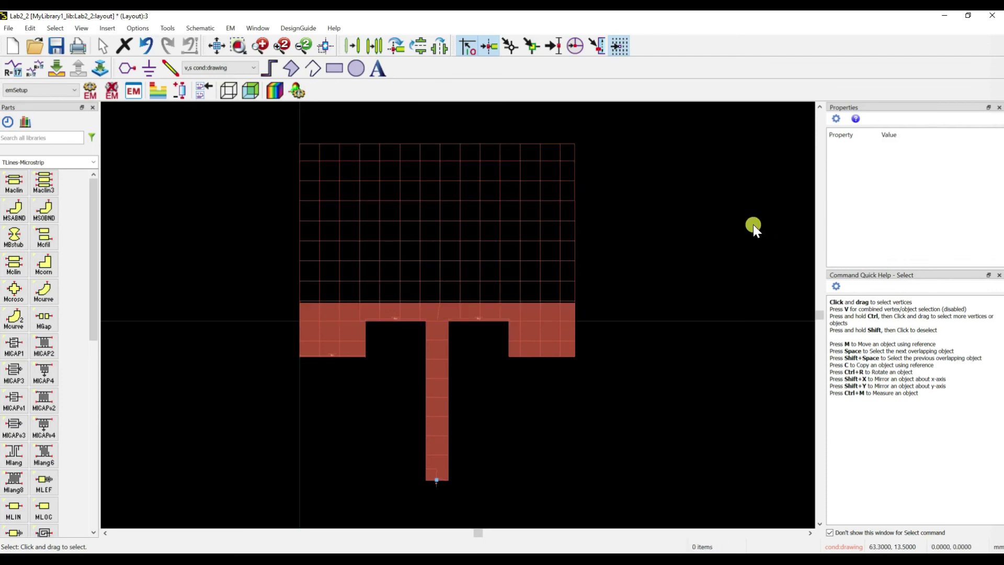
{"action": "left_click", "coordinate": [550, 316]}
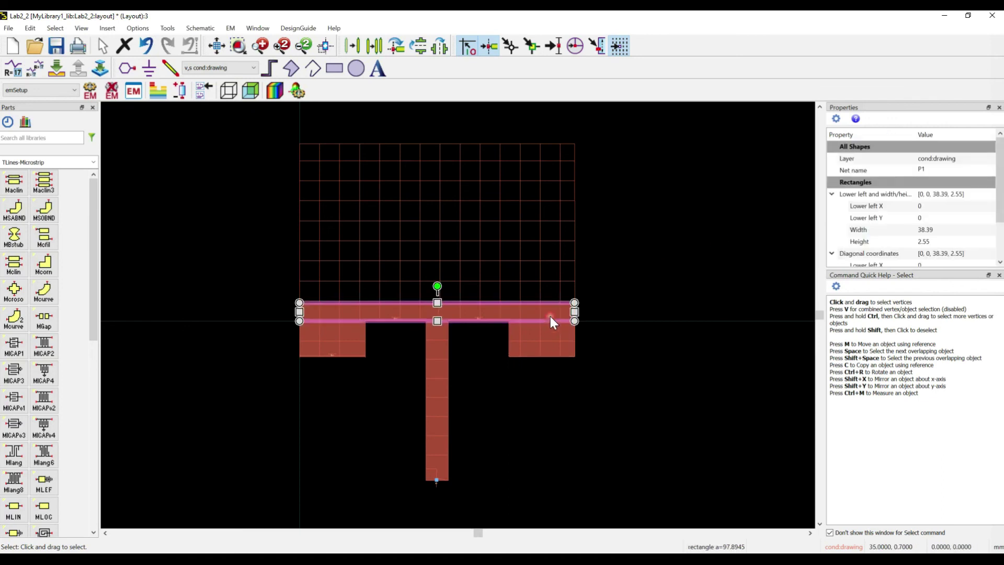
{"action": "left_click", "coordinate": [932, 242]}
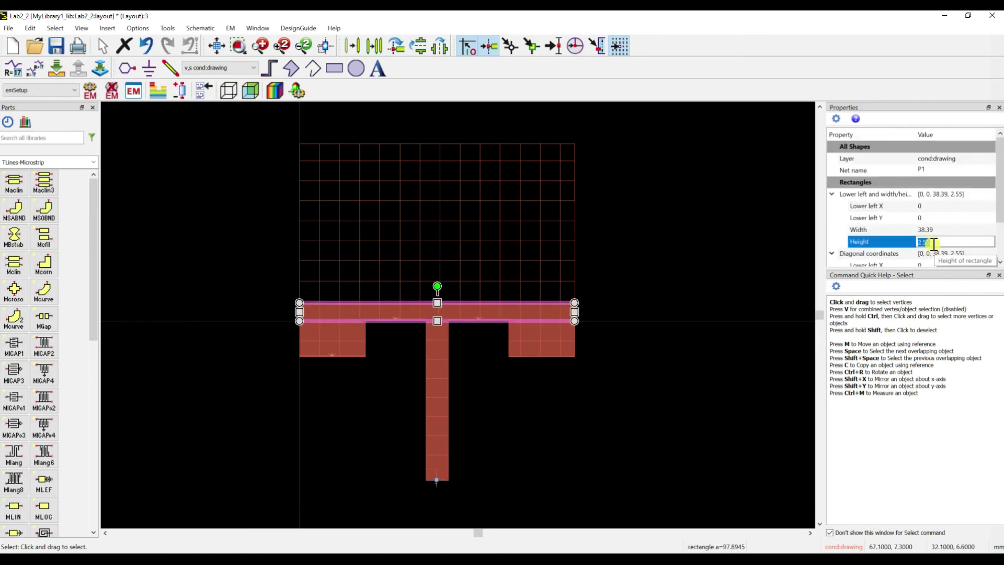
{"action": "type", "text": "25.5"}
{"action": "key", "text": "Return"}
{"action": "left_click", "coordinate": [685, 233]}
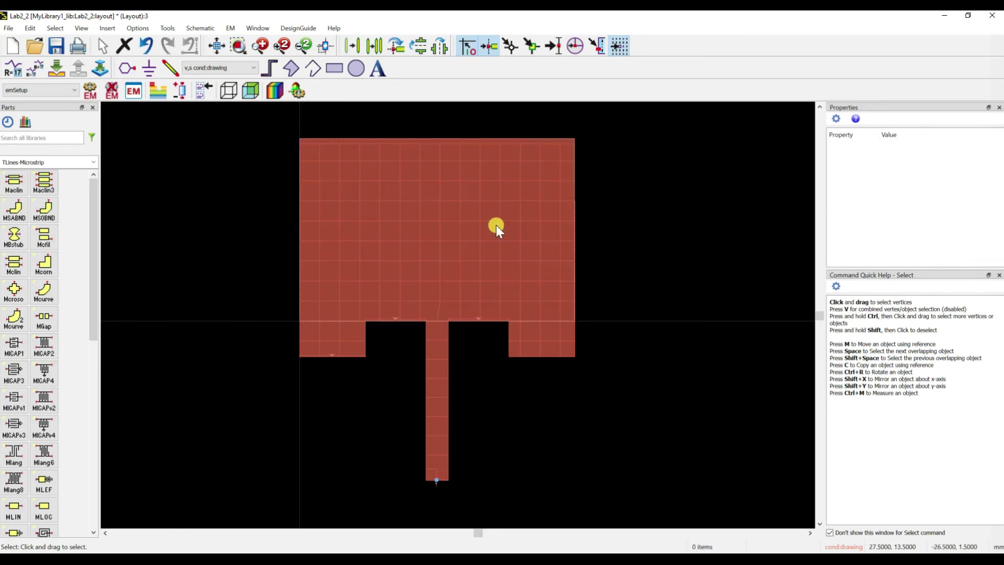
- Rerun the EM simulation of the resized patch, overwriting the existing Lab2_2_MomUW dataset
{"action": "left_click", "coordinate": [429, 230]}
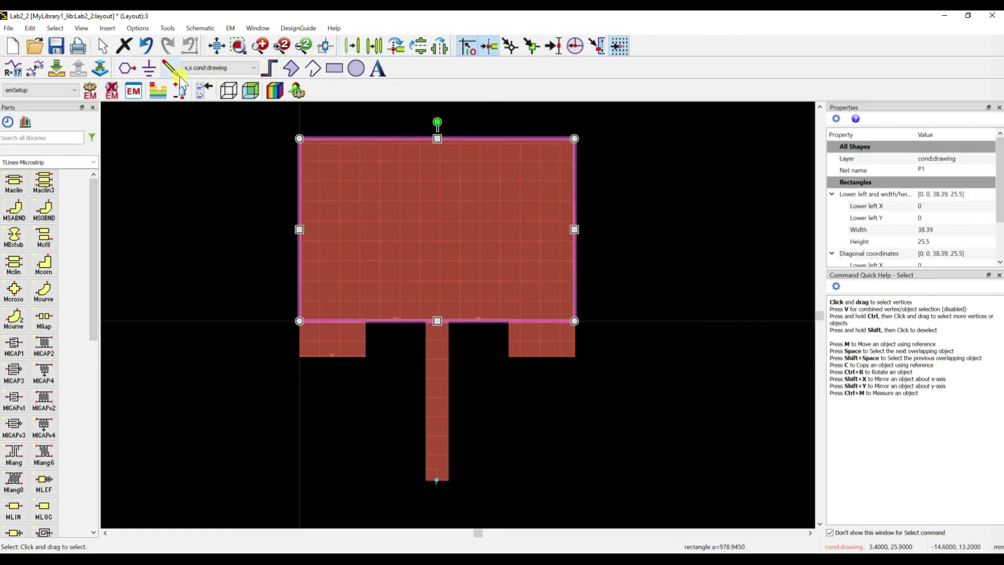
{"action": "left_click", "coordinate": [100, 93]}
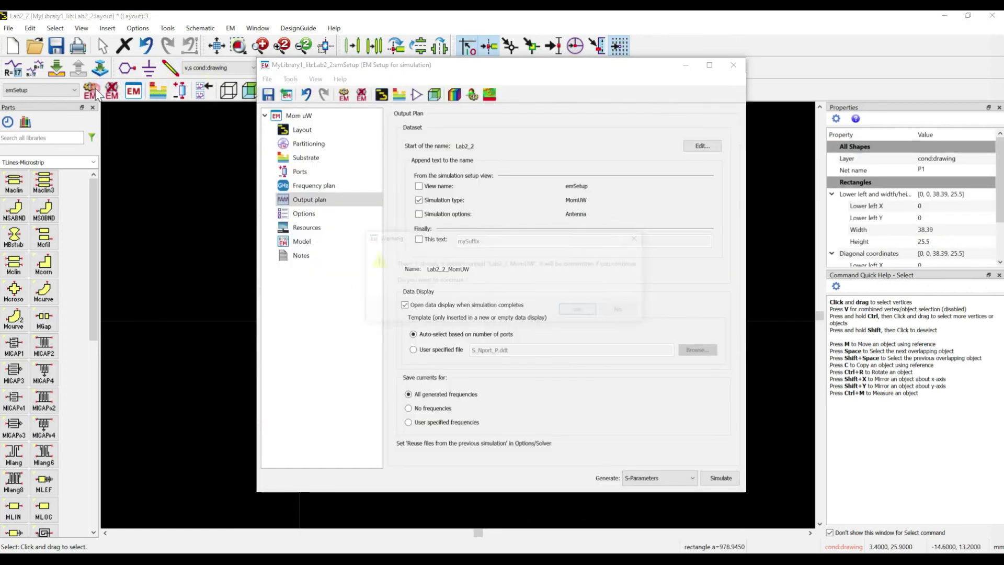
{"action": "left_click", "coordinate": [577, 310]}
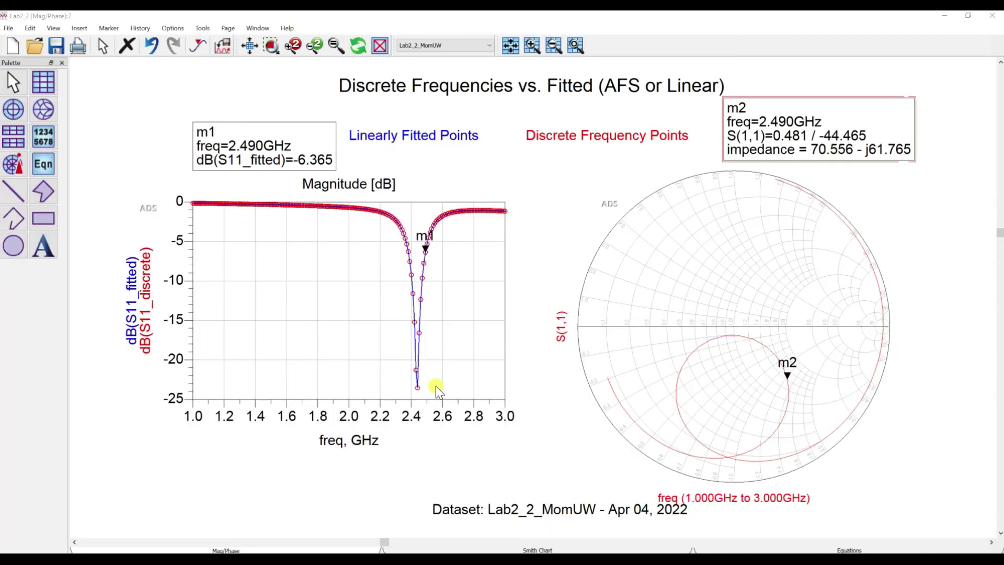
- Move marker m1 on the S11 magnitude plot to 2.45 GHz
{"action": "left_click_drag", "start_coordinate": [426, 254], "coordinate": [418, 394]}
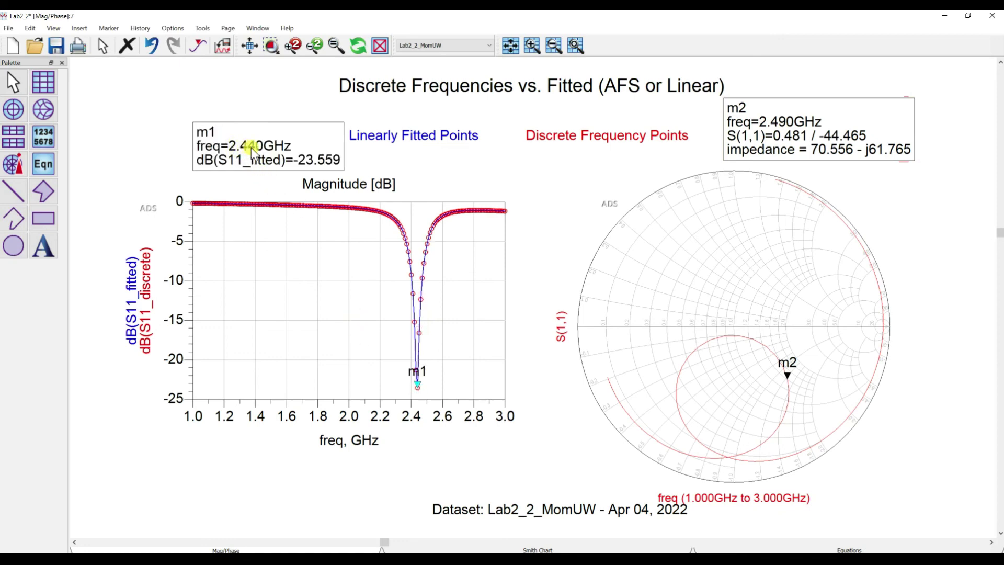
{"action": "left_click_drag", "start_coordinate": [419, 386], "coordinate": [417, 367]}
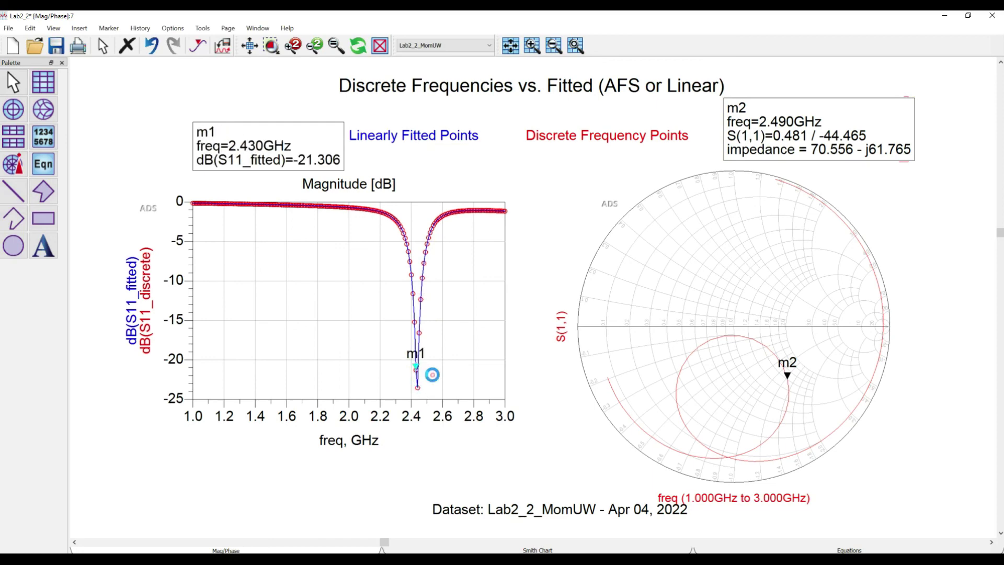
{"action": "left_click", "coordinate": [253, 146]}
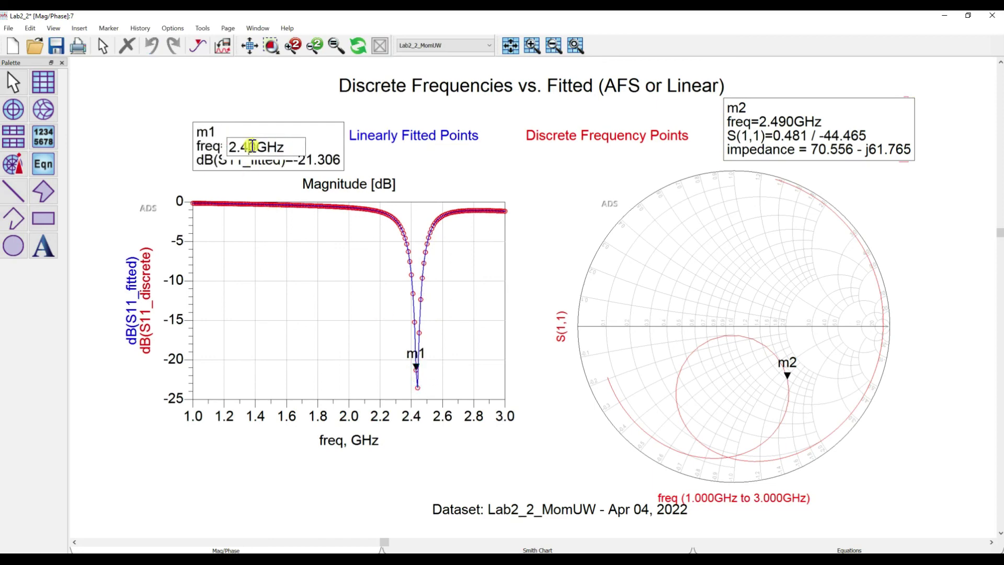
{"action": "type", "text": "5"}
{"action": "key", "text": "Return"}
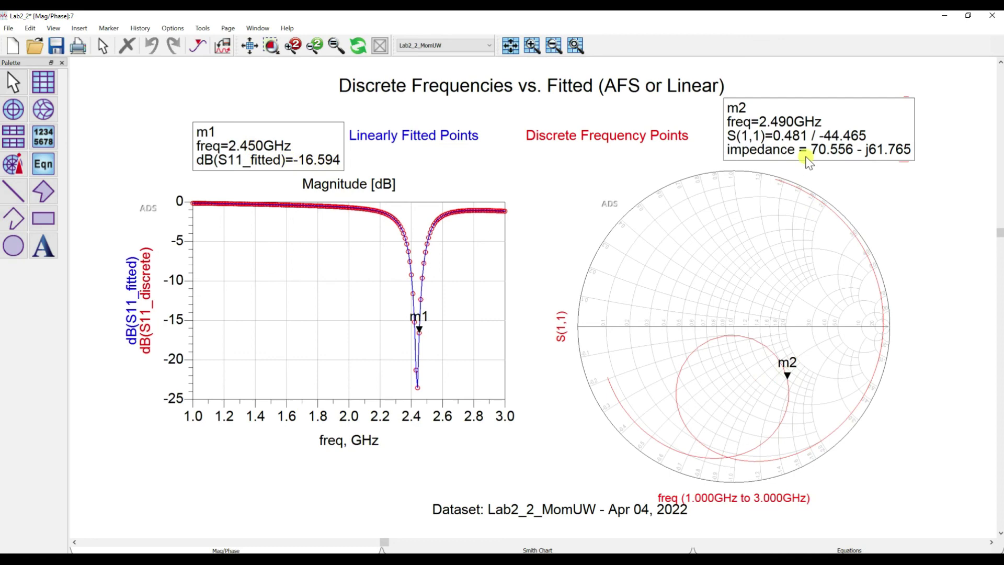
- Set the frequency of Smith chart marker m2 to 2.45 GHz
{"action": "left_click", "coordinate": [787, 120]}
{"action": "left_click", "coordinate": [788, 121]}
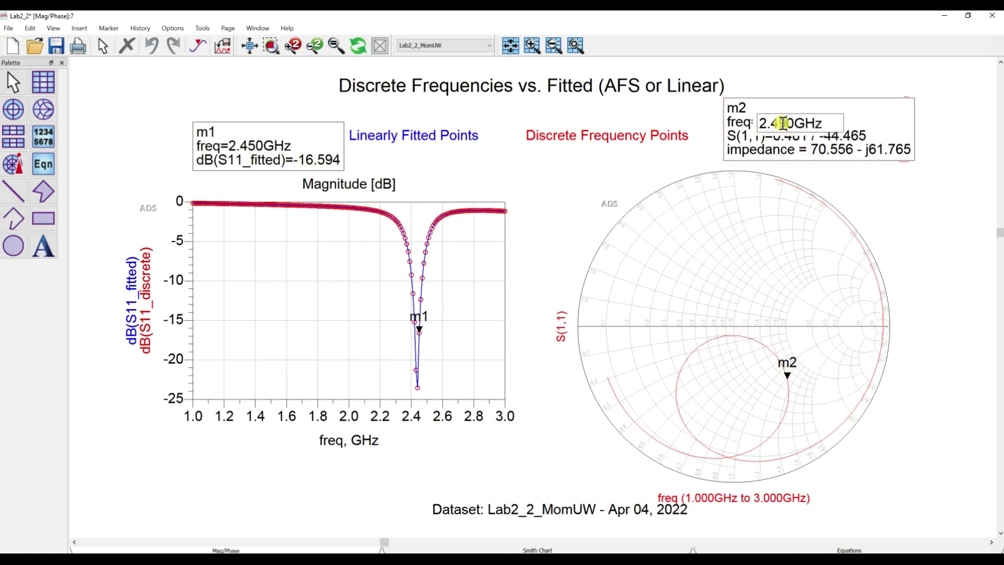
{"action": "key", "text": "BackSpace"}
{"action": "type", "text": "5"}
{"action": "key", "text": "Return"}
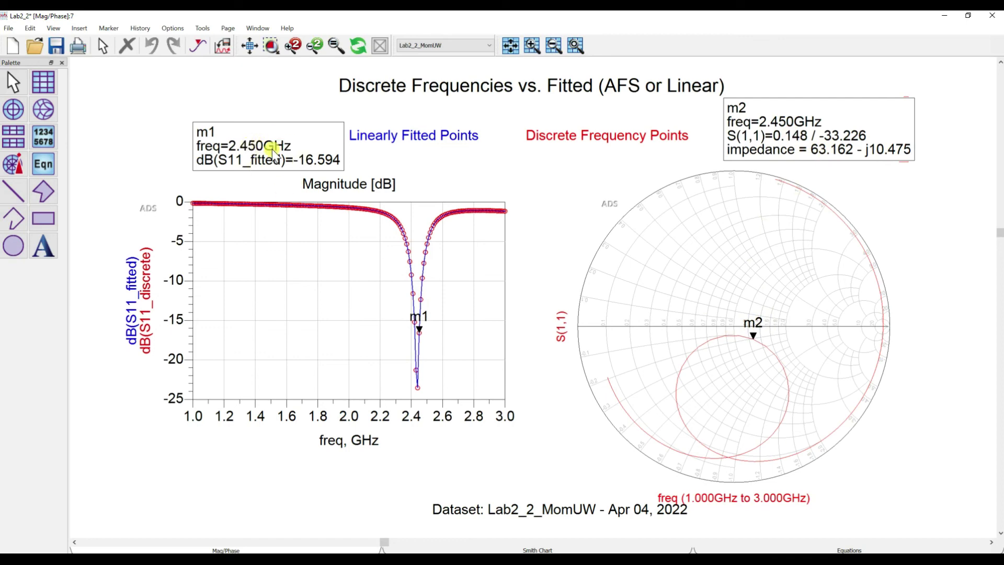
- Return to the Lab2_2 layout and clear the patch selection
{"action": "mouse_move", "coordinate": [439, 263]}
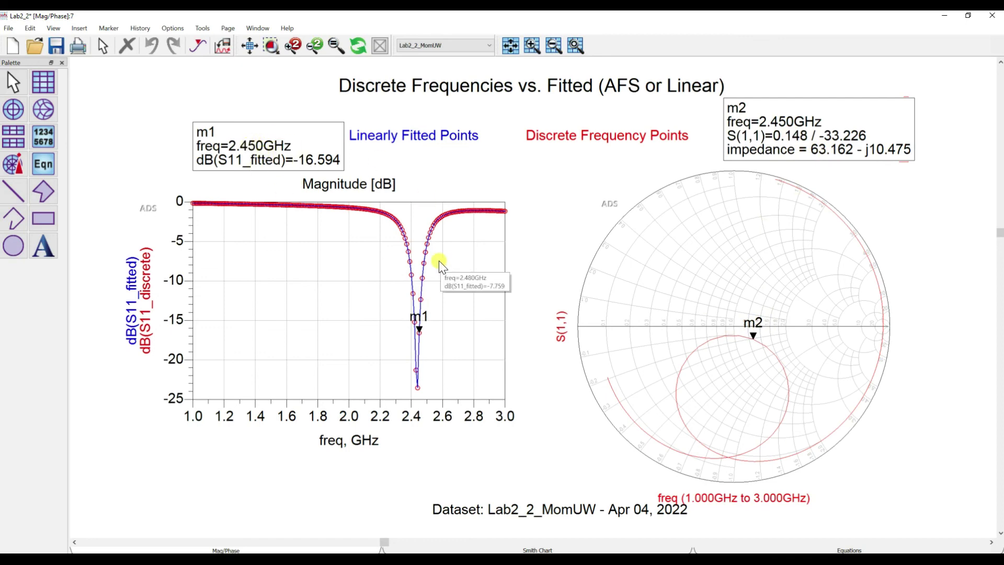
{"action": "left_click", "coordinate": [307, 559]}
{"action": "left_click", "coordinate": [306, 530]}
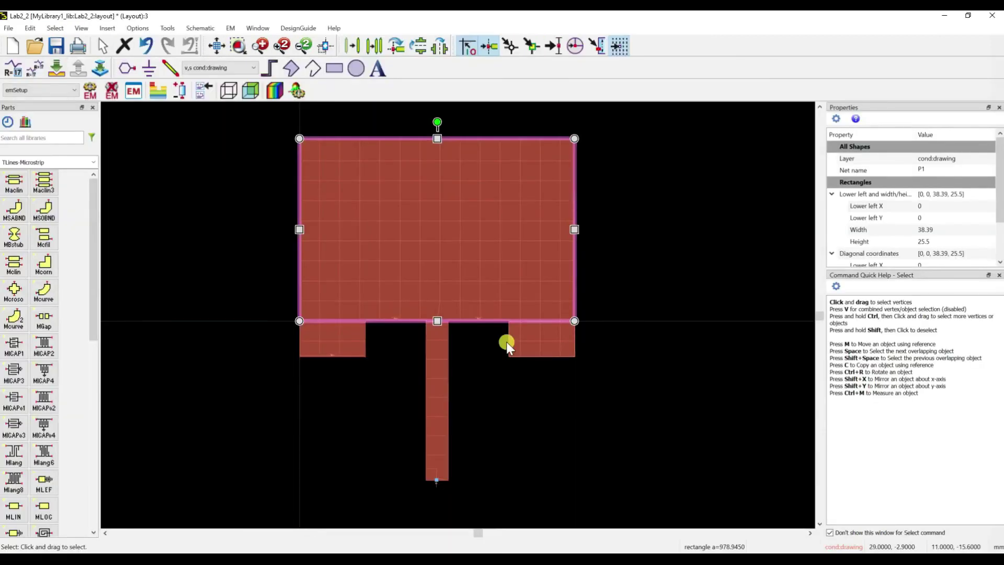
{"action": "left_click", "coordinate": [565, 382]}
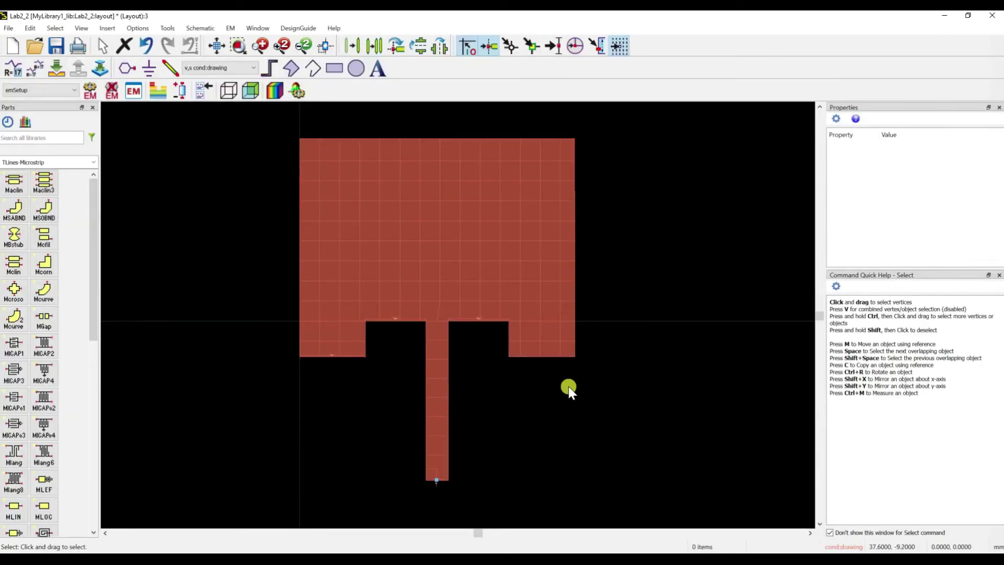